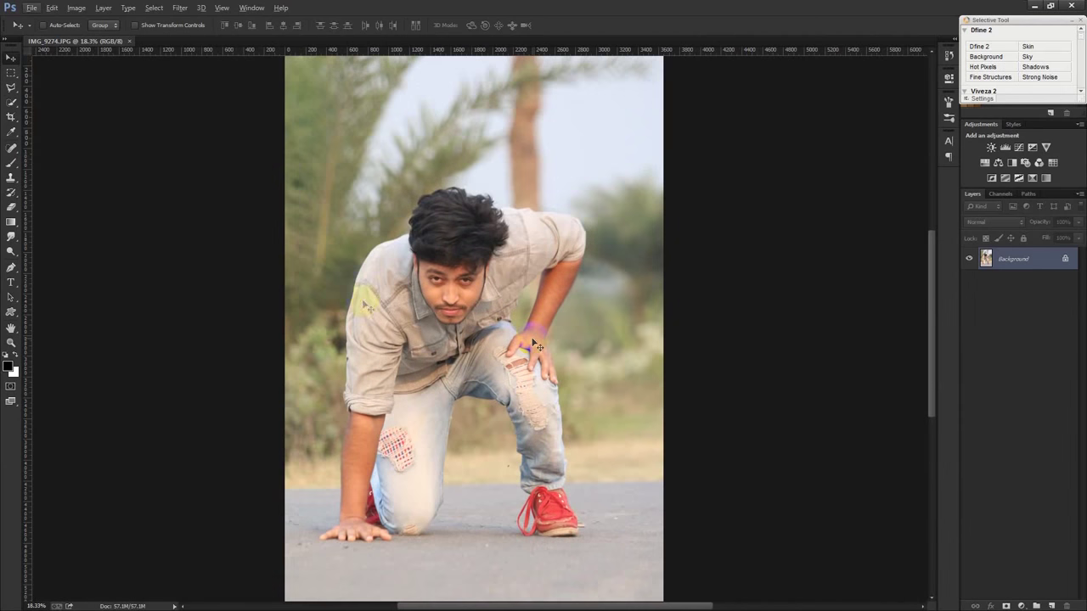
Open the original photo IMG_9274.JPG of the kneeling man on the road
click(100, 24)
Apply Auto Contrast to the photo and zoom in on the man's face
click(76, 8)
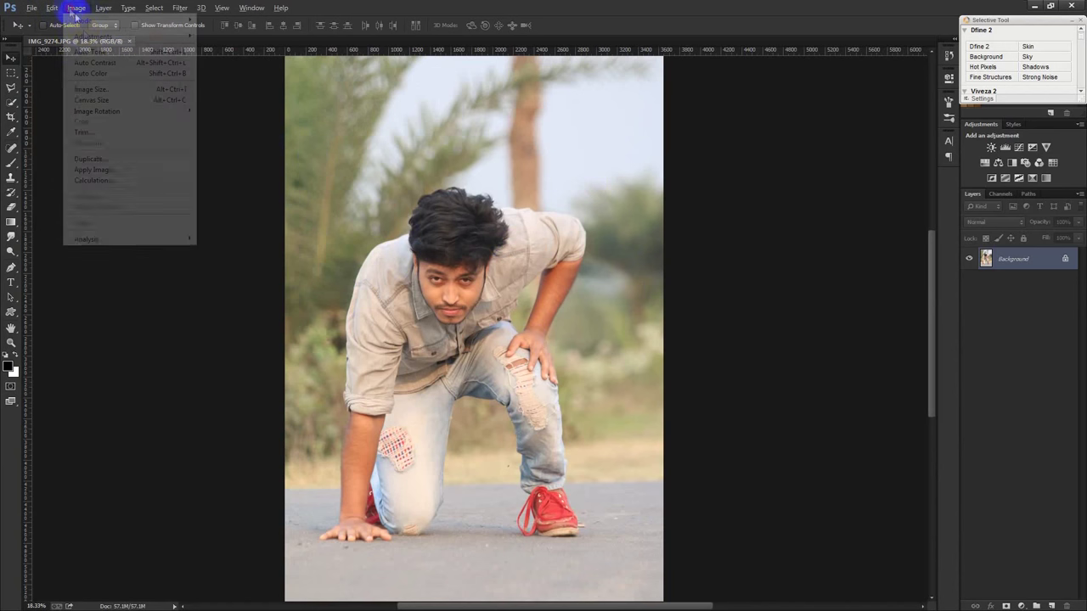
click(104, 65)
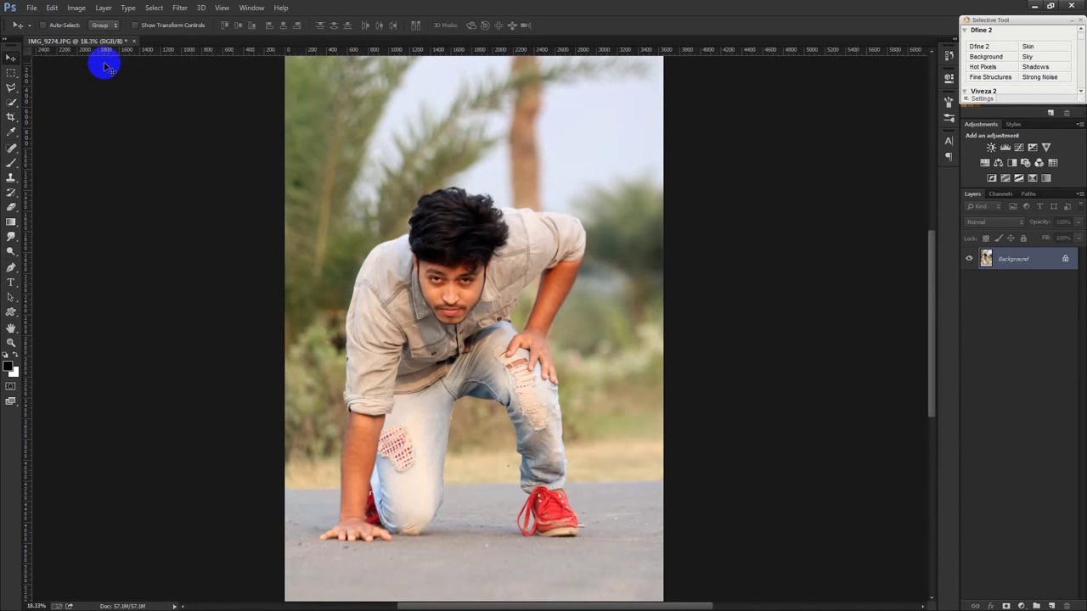
drag(388, 262, 337, 243)
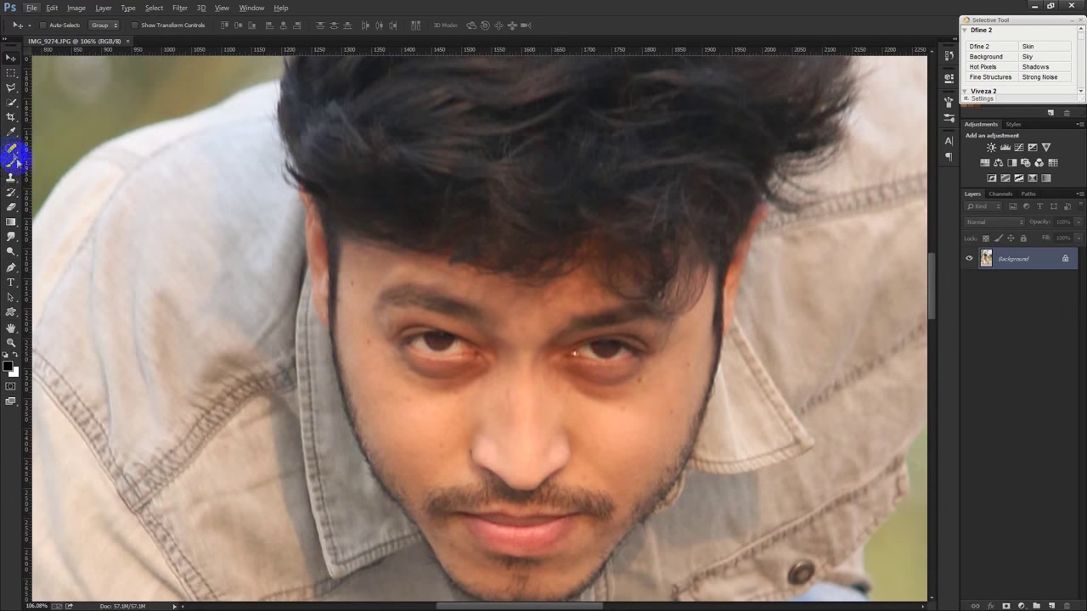
Clear small facial blemishes with the Content-Aware Spot Healing Brush and review the photo
click(11, 147)
click(63, 145)
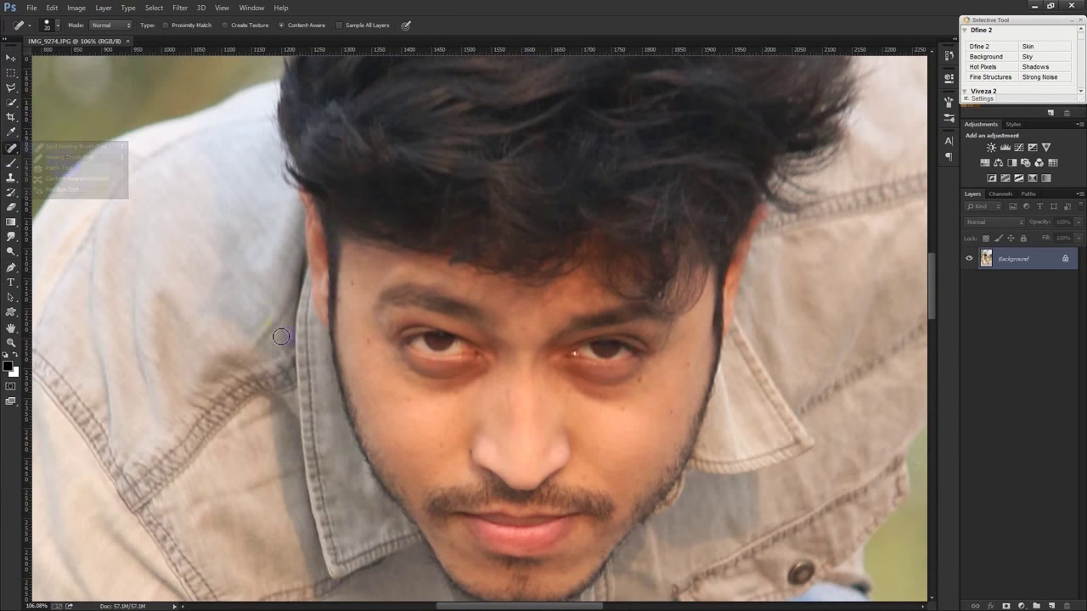
scroll(373, 290, up, 2)
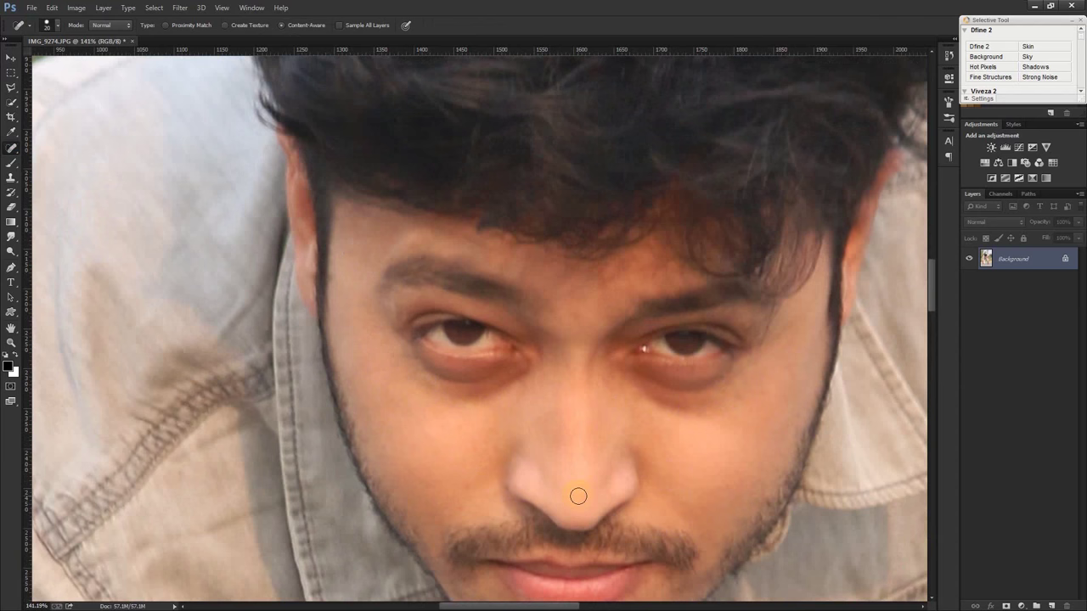
scroll(578, 495, down, 3)
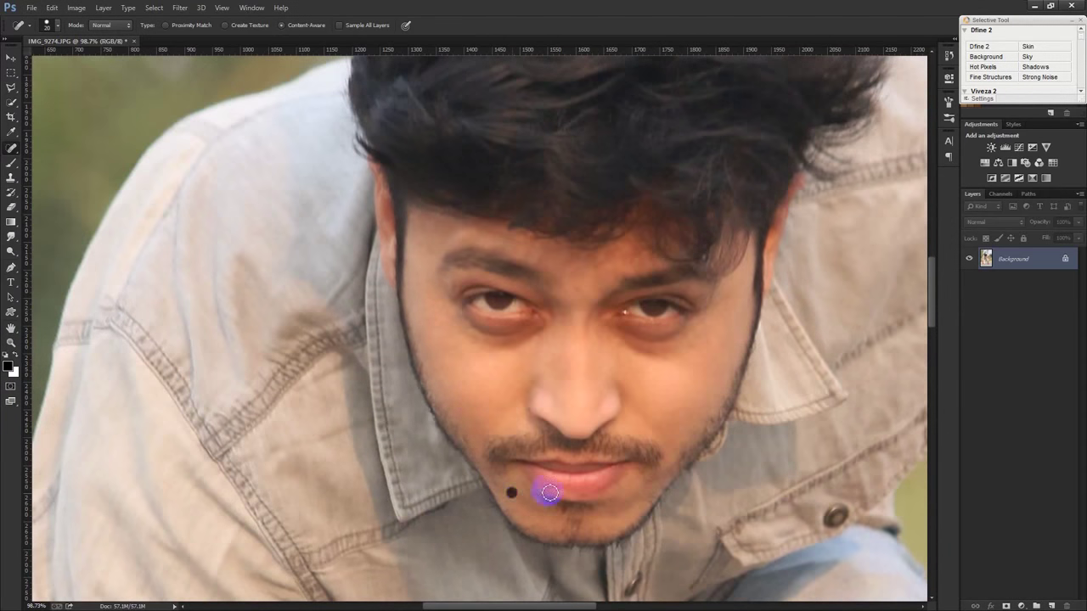
scroll(616, 473, down, 5)
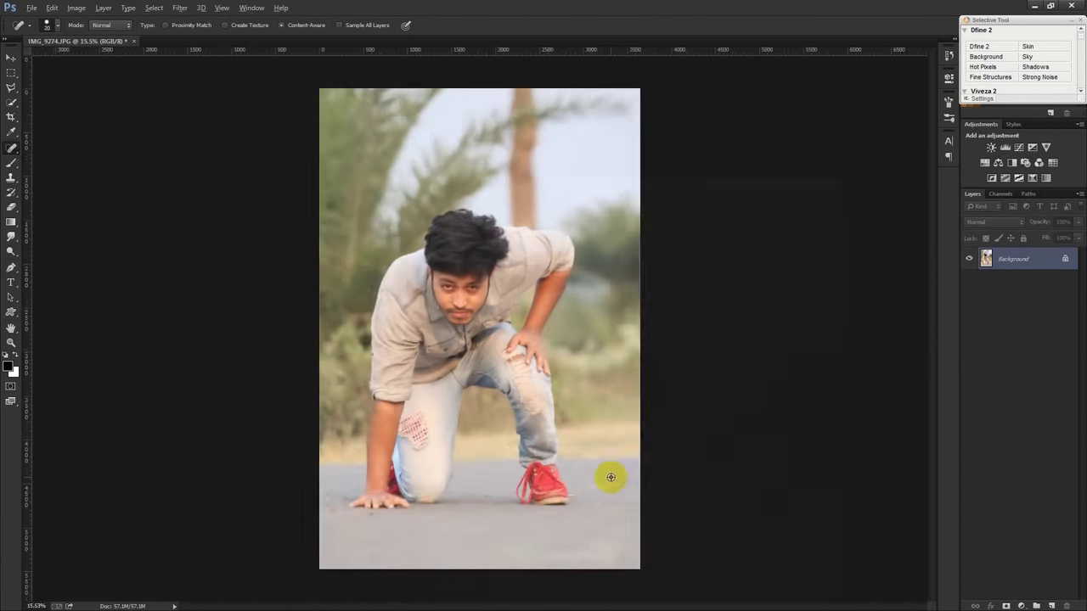
scroll(457, 517, up, 2)
scroll(339, 546, up, 2)
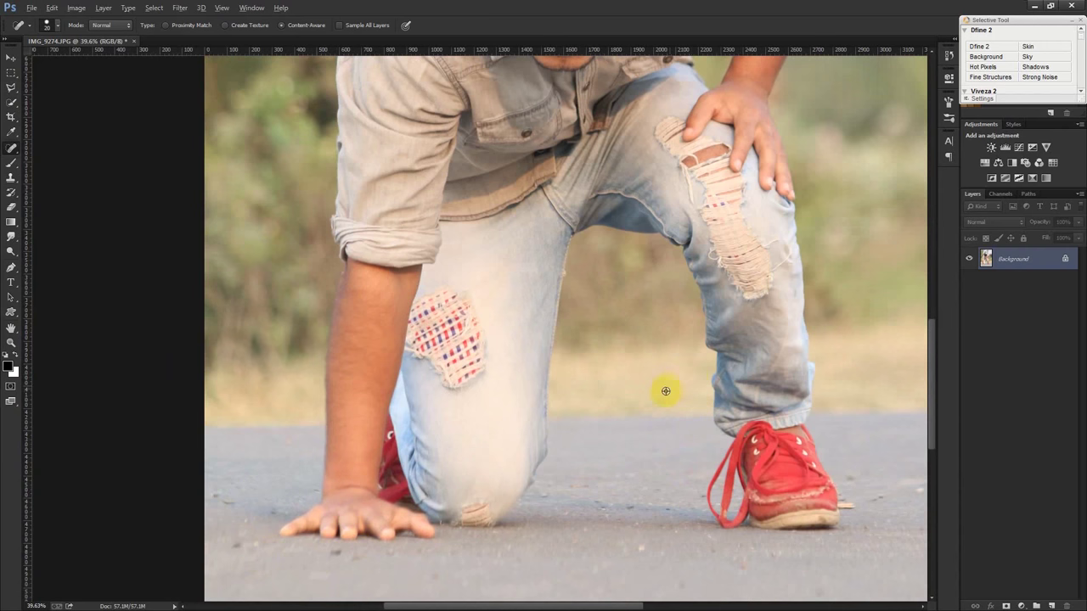
scroll(667, 390, down, 3)
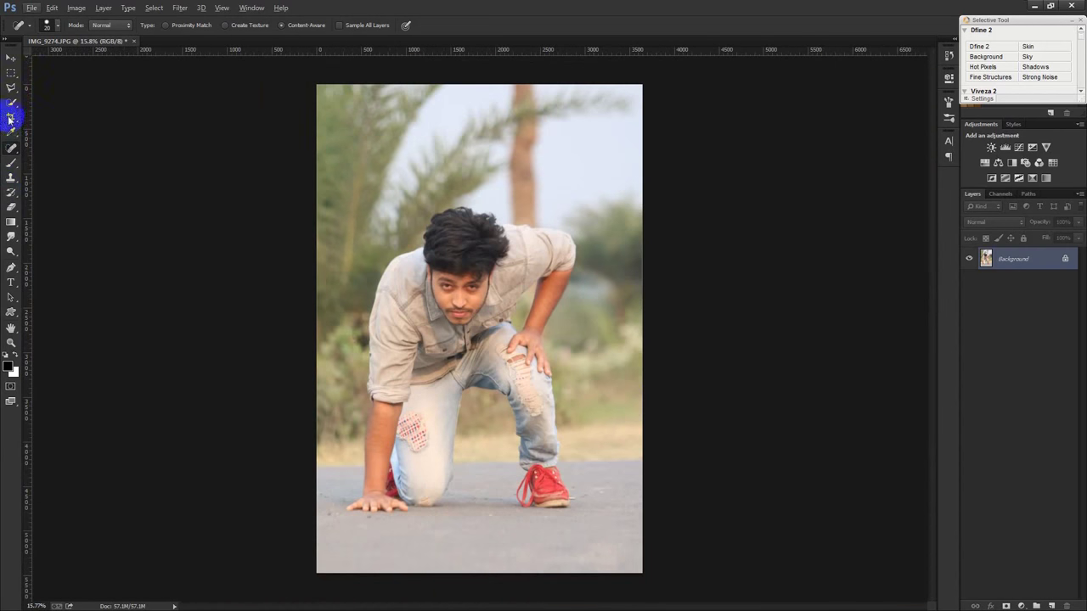
Straighten the photo by about 2.2° and crop it to a tighter portrait frame
click(10, 117)
drag(642, 230, 755, 251)
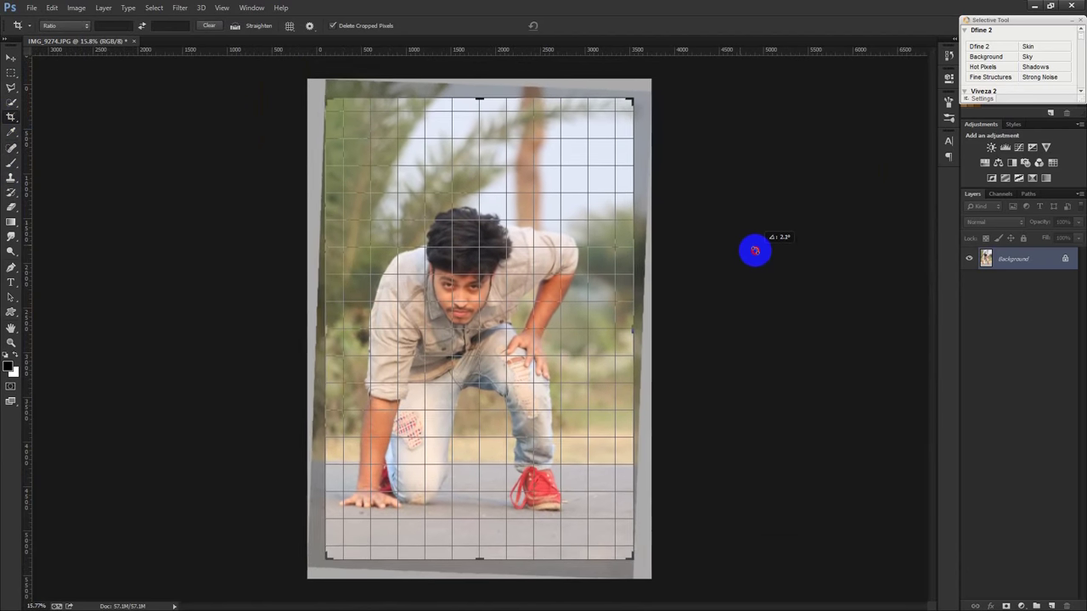
drag(754, 251, 754, 250)
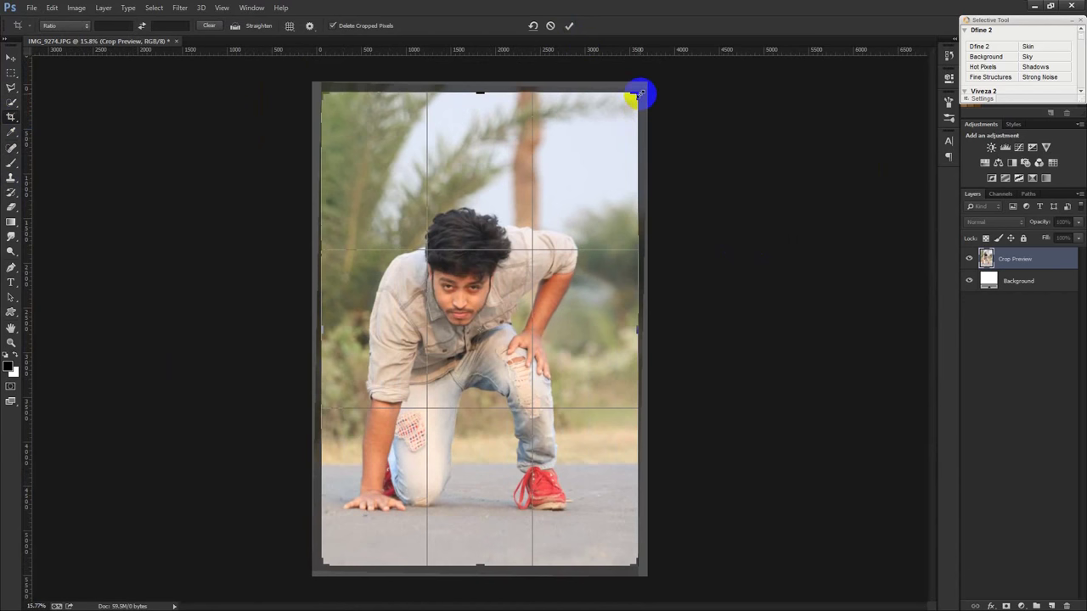
drag(637, 95, 631, 97)
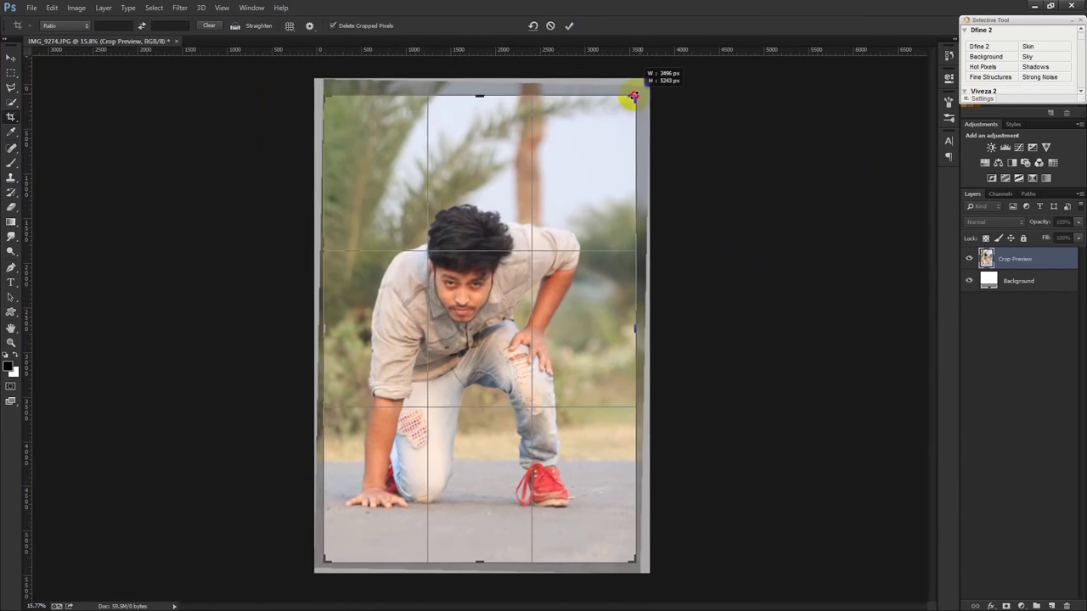
drag(481, 97, 490, 100)
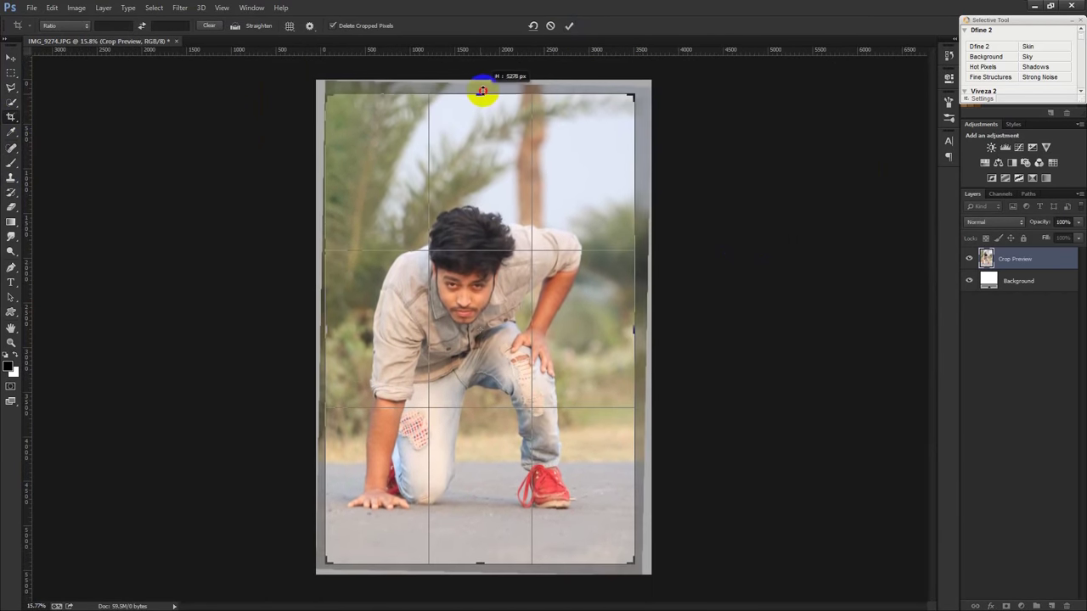
drag(480, 564, 462, 566)
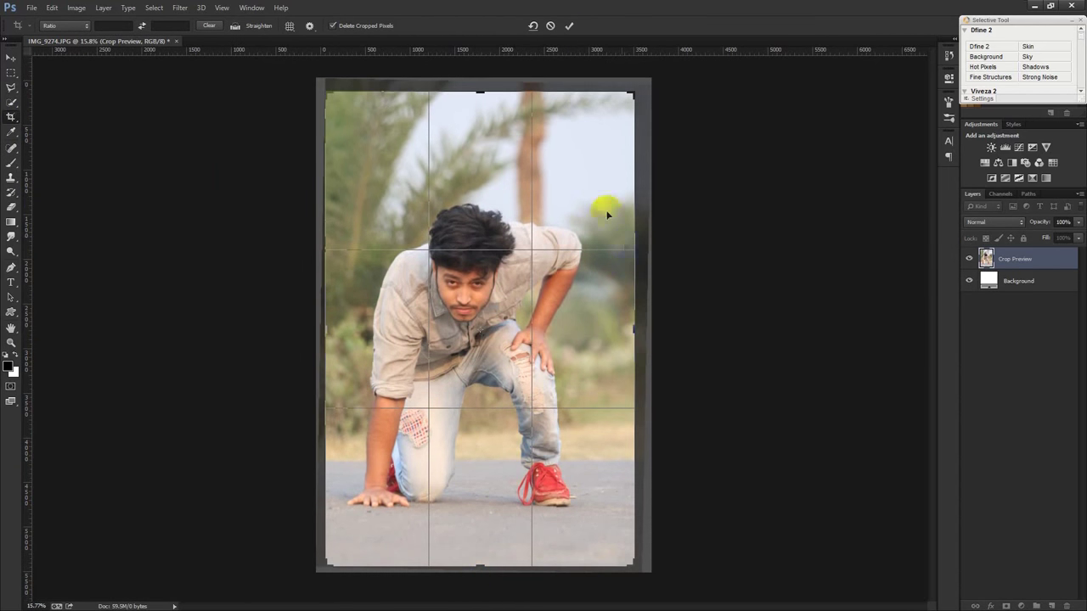
drag(641, 329, 635, 328)
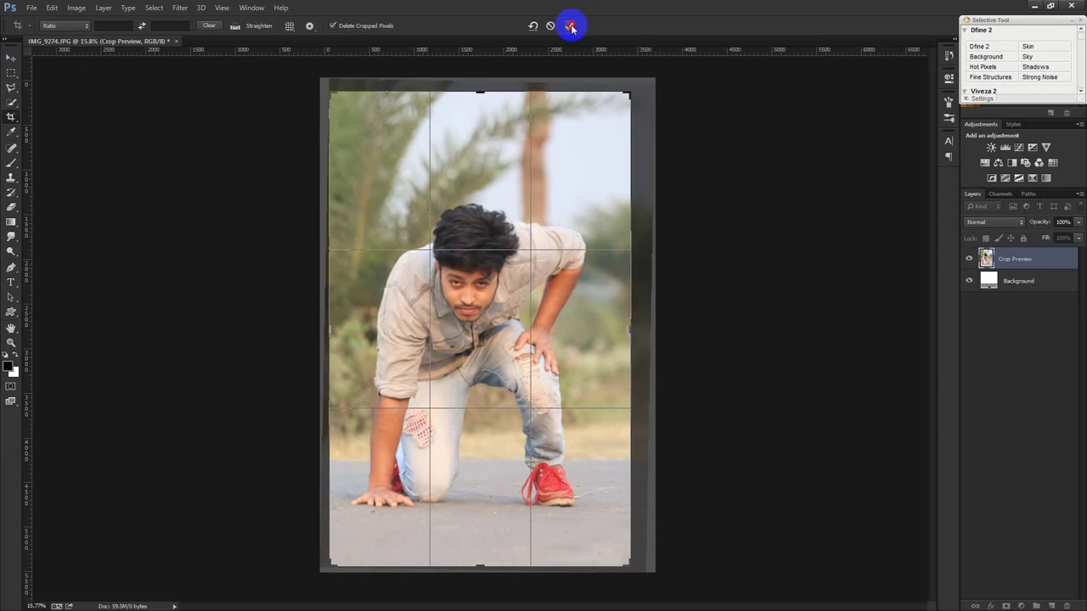
click(570, 26)
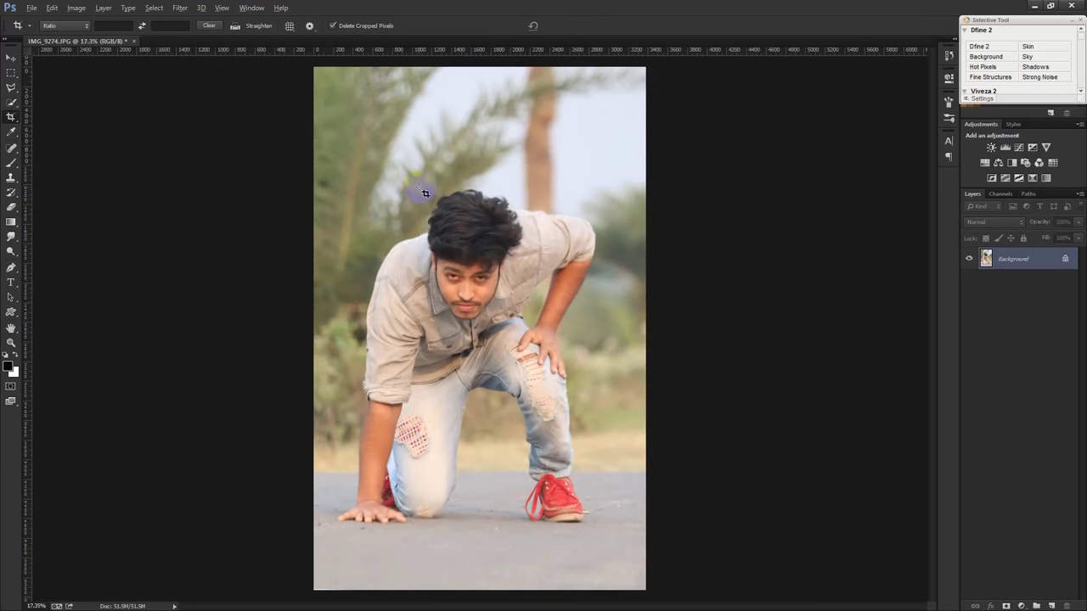
Resize the image to 2500 px tall (1586 × 2500 pixels) and fit it in view
click(75, 8)
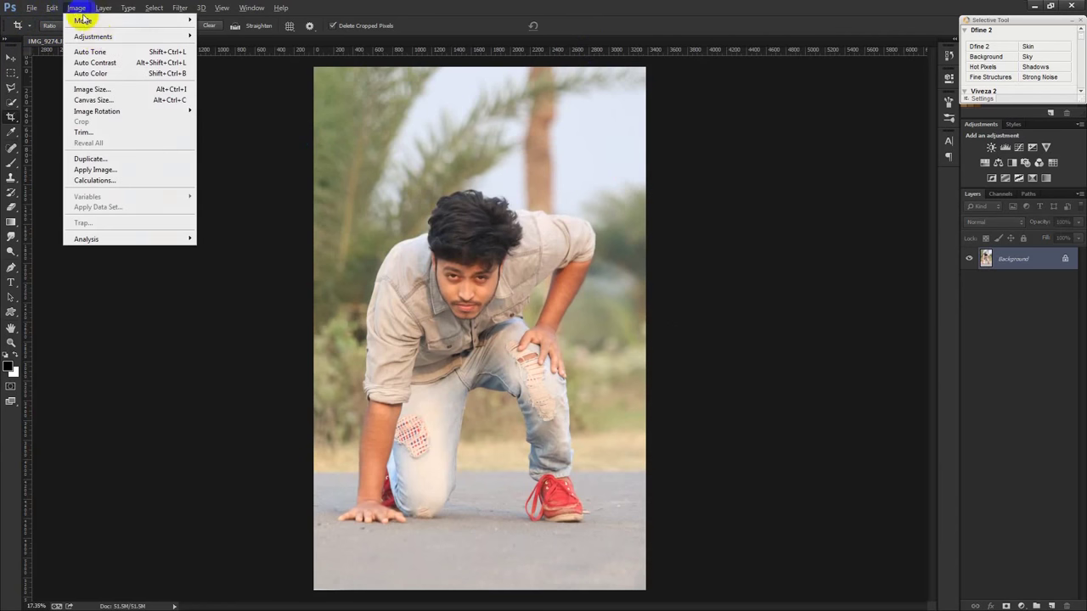
click(149, 95)
double_click(611, 225)
text(2500)
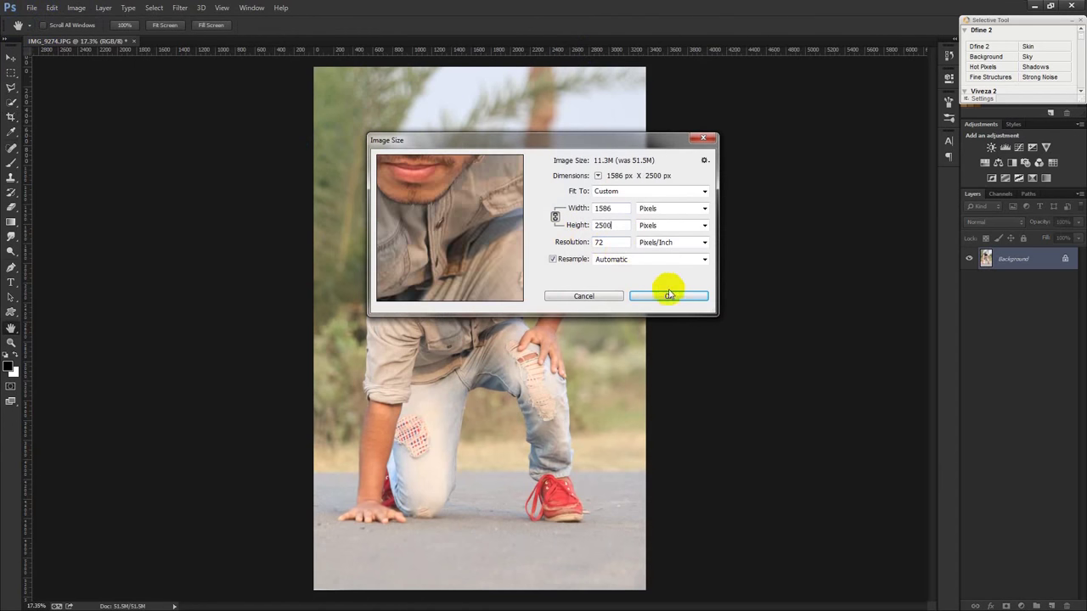
click(667, 294)
key(ctrl+0)
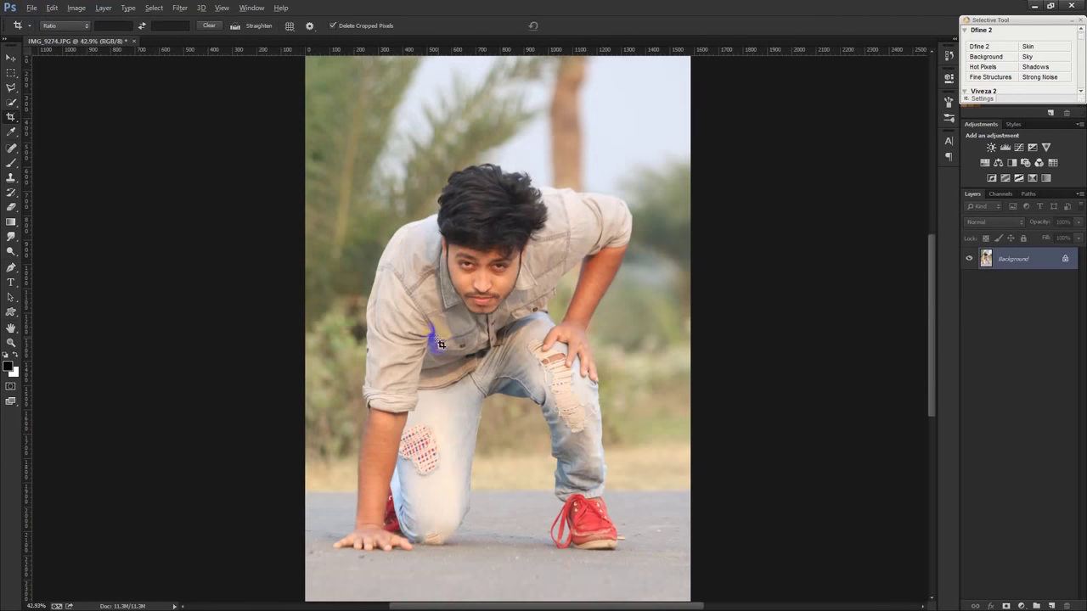
Quick-select the kneeling man, subtracting the road between his legs
click(11, 109)
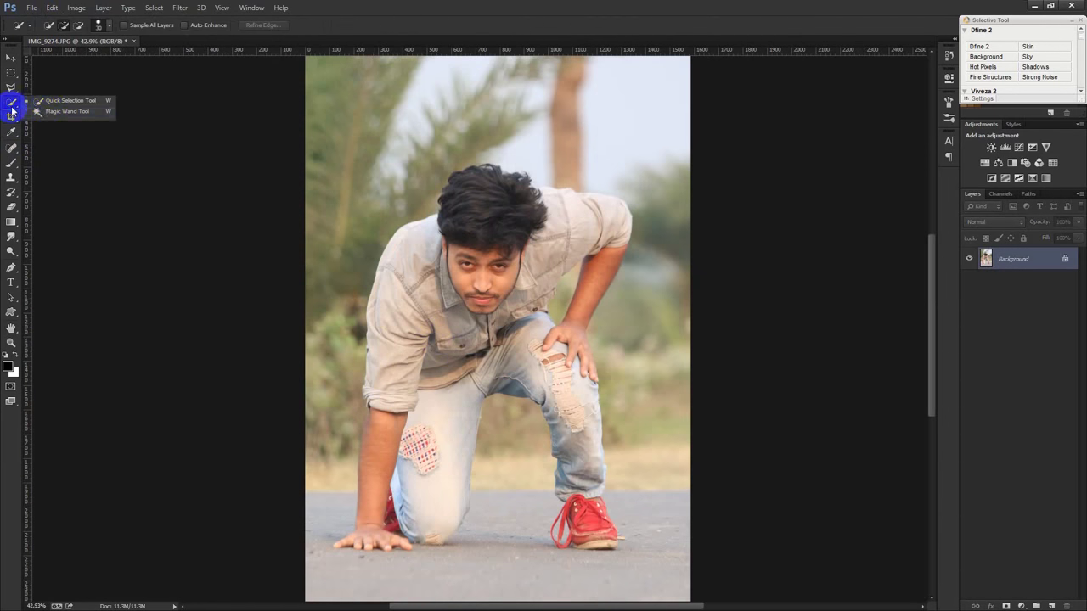
click(46, 104)
scroll(542, 297, up, 1)
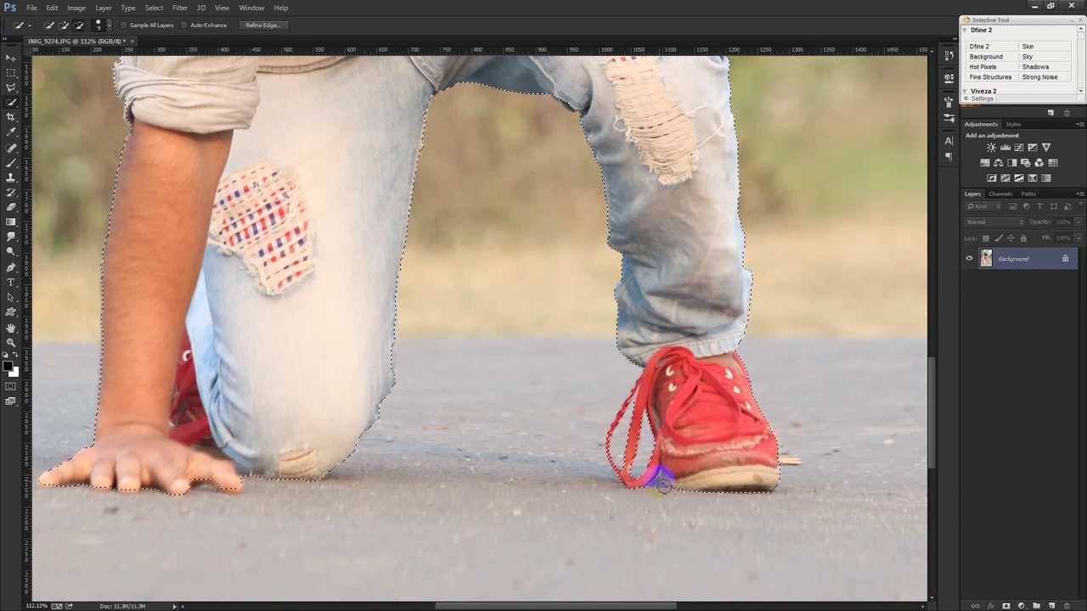
alt+click(473, 459)
alt+click(543, 461)
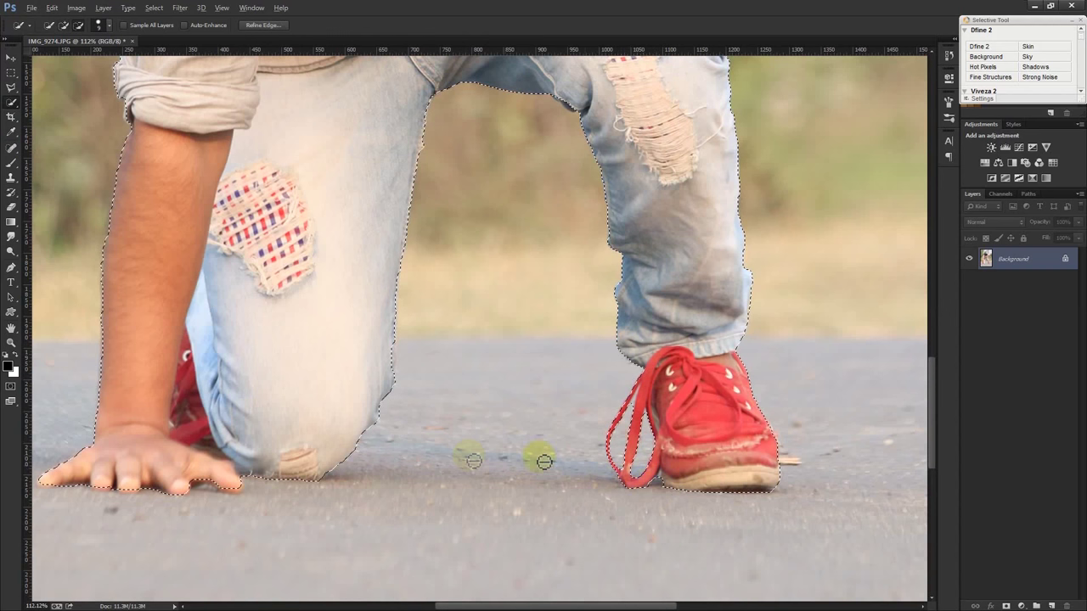
click(231, 482)
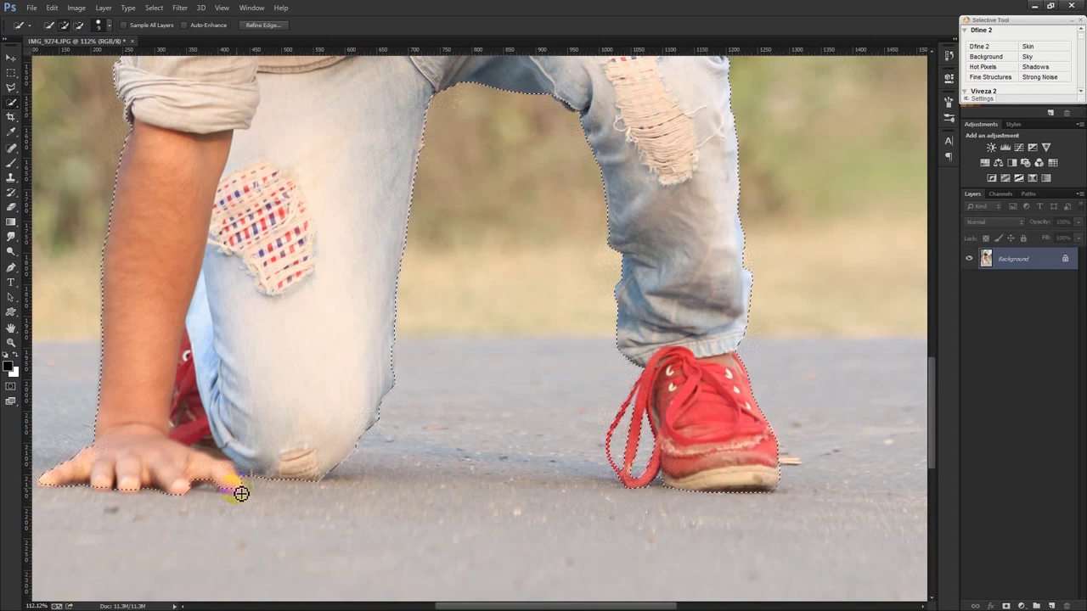
Finish the fingertip selection and copy the man onto a new Layer 1
click(212, 482)
click(210, 489)
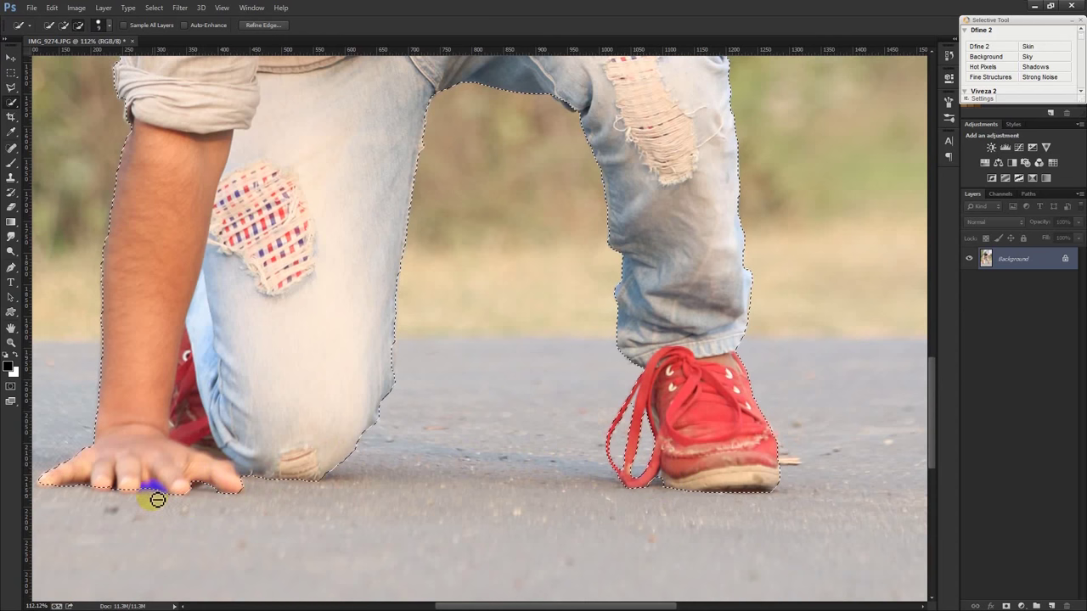
click(69, 491)
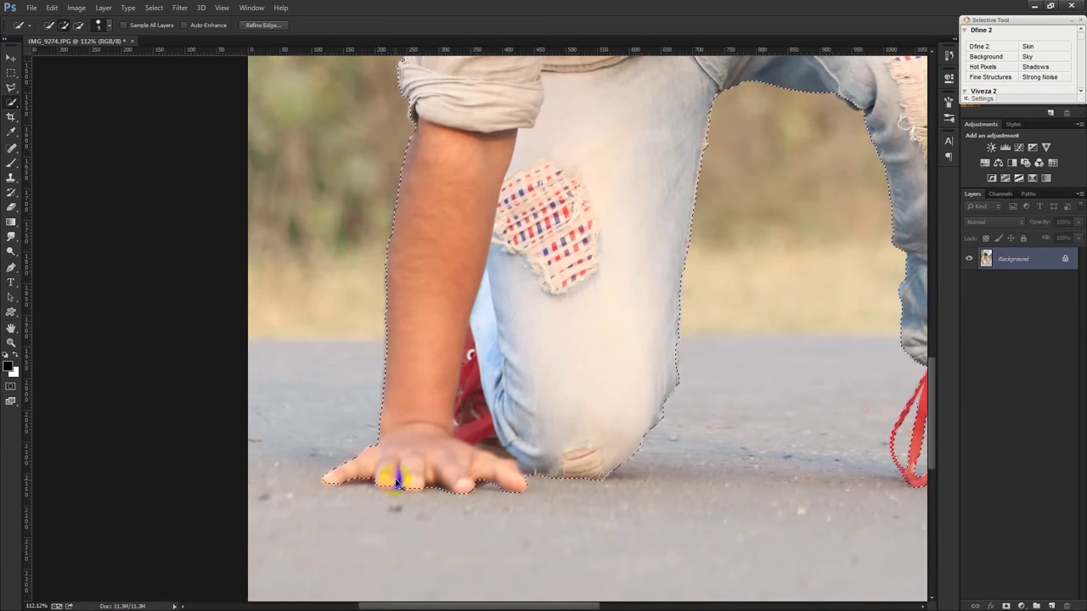
key(ctrl+0)
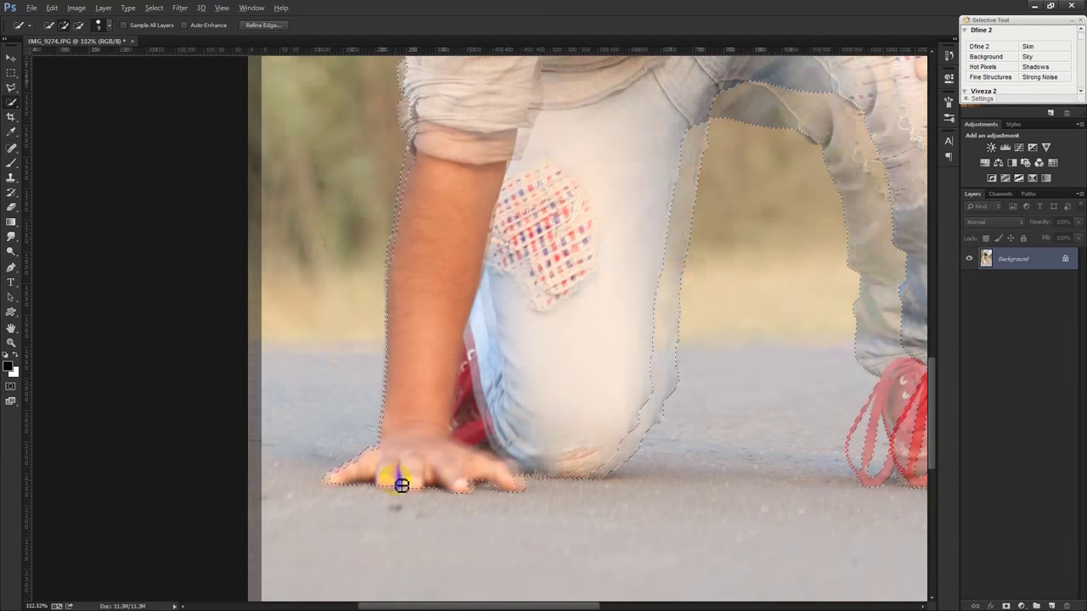
right_click(504, 346)
click(543, 434)
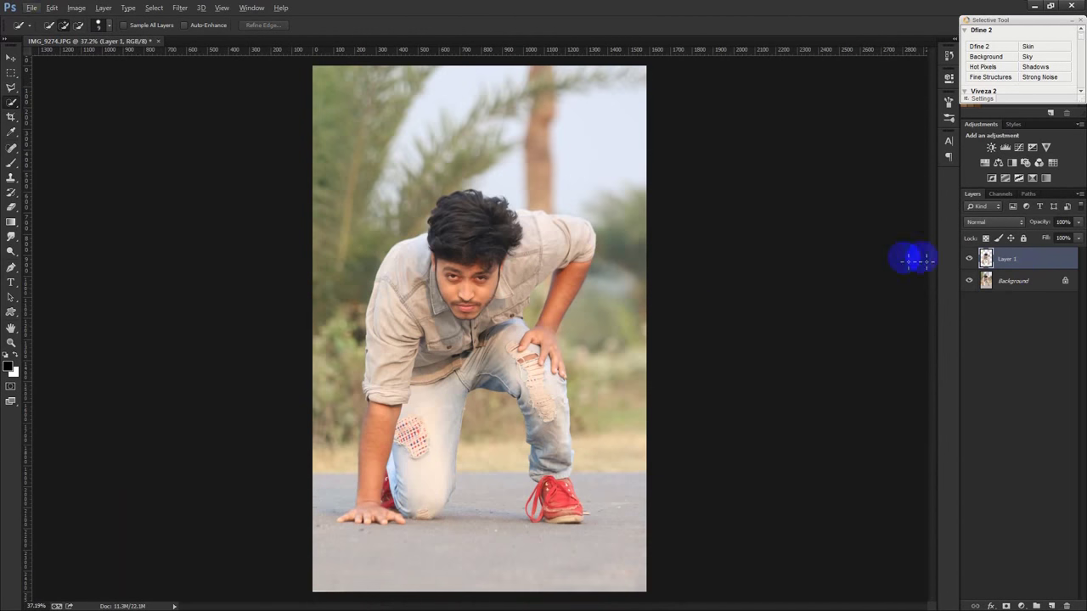
Open Shadows/Highlights, then add a layer mask hiding everything around the selected man
click(88, 10)
mouse_move(93, 36)
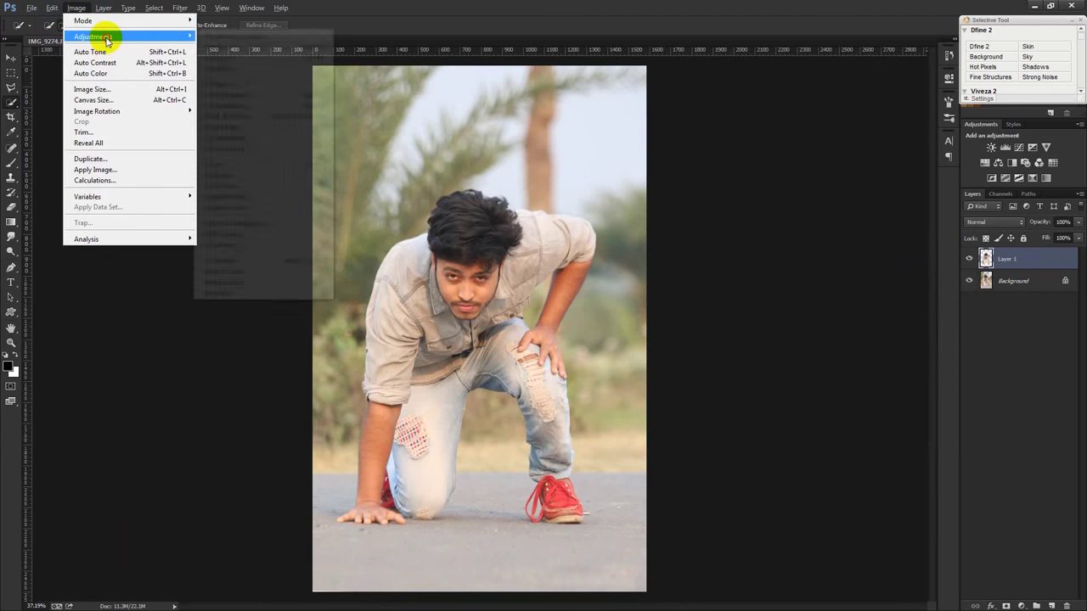
click(259, 224)
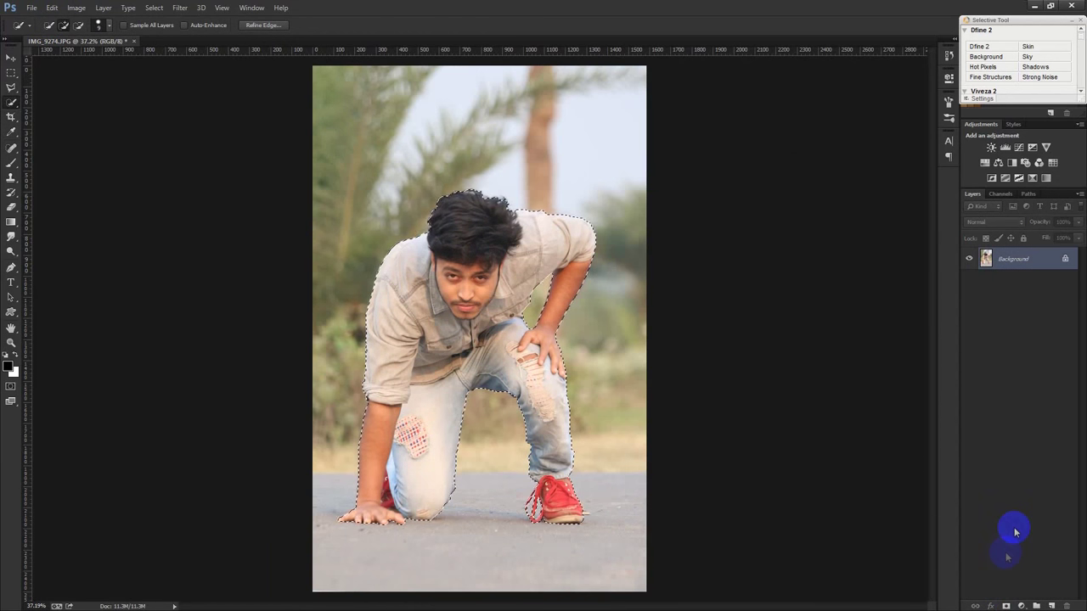
click(1005, 602)
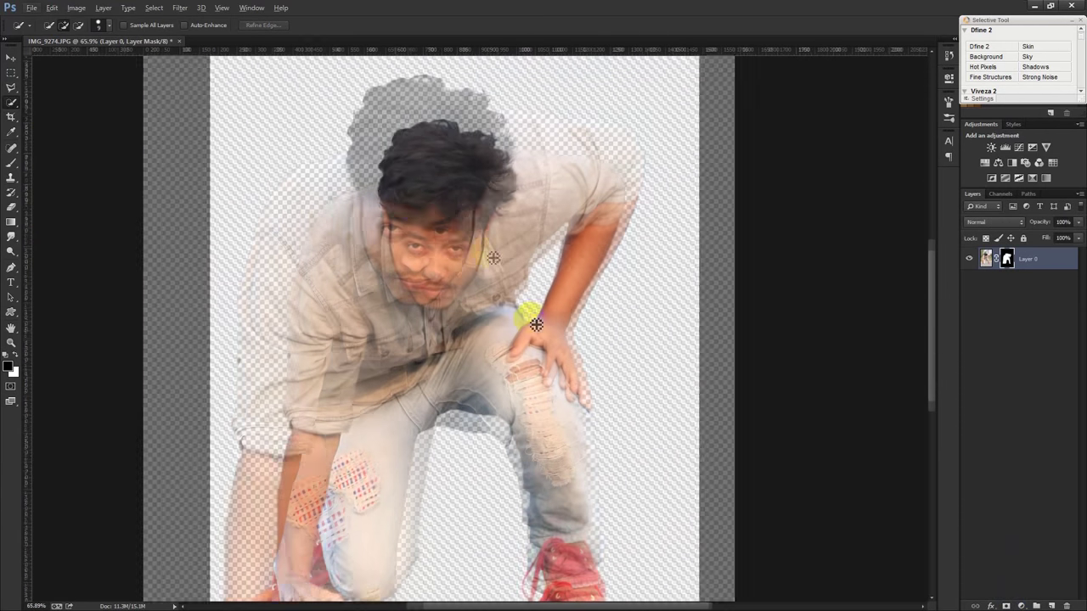
Refine the layer mask around the man's hair with the Refine Radius brush
drag(412, 194, 468, 281)
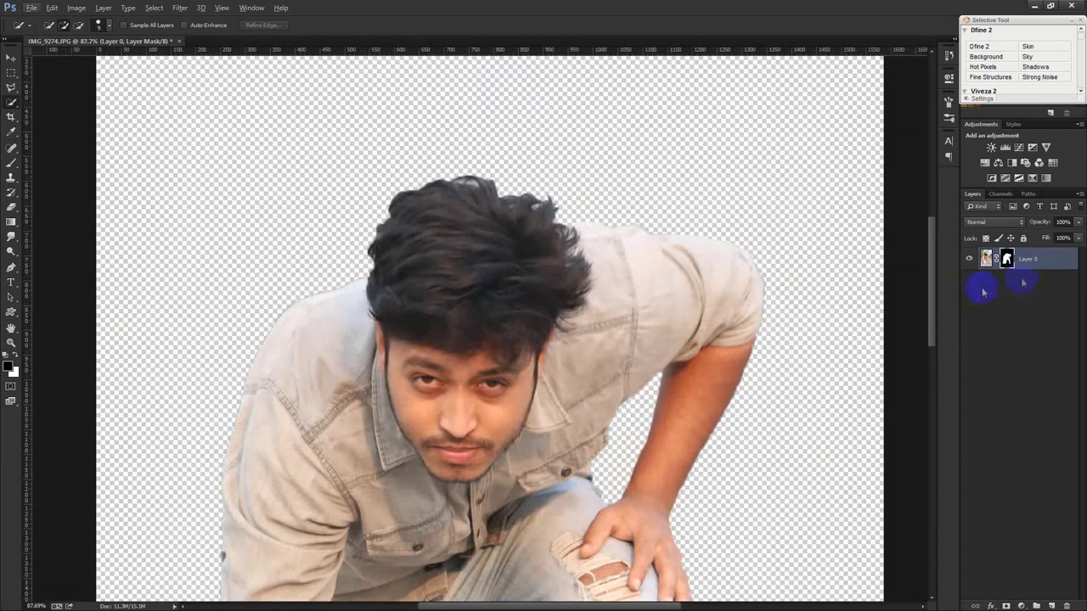
right_click(1004, 259)
click(968, 354)
mouse_move(529, 247)
mouse_down()
mouse_move(382, 225)
mouse_move(367, 260)
mouse_move(384, 215)
mouse_move(458, 177)
mouse_up()
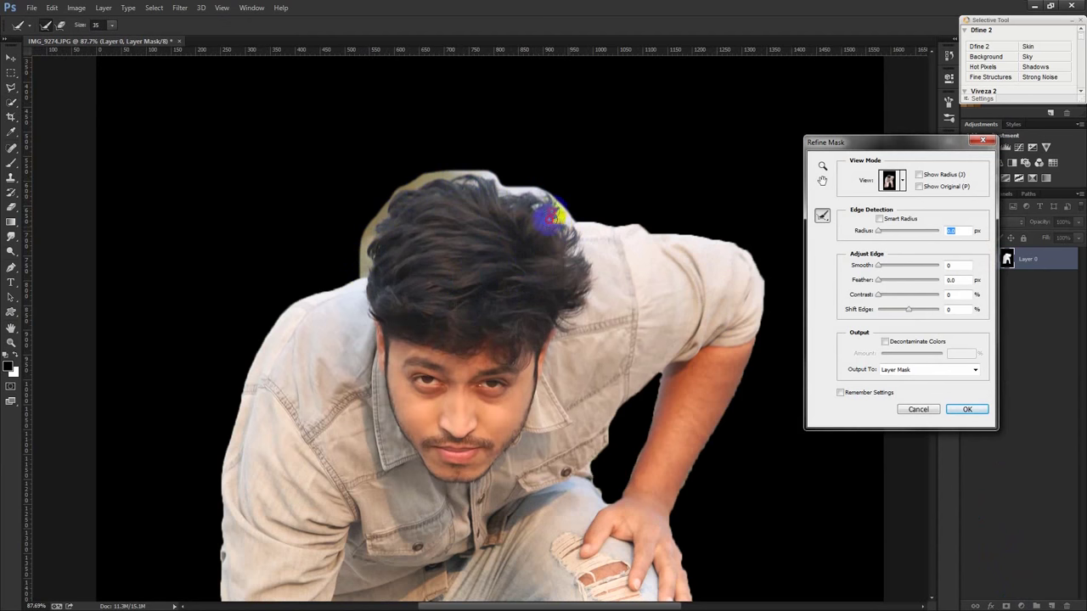
mouse_move(429, 179)
mouse_down()
mouse_move(371, 194)
mouse_move(436, 242)
mouse_up()
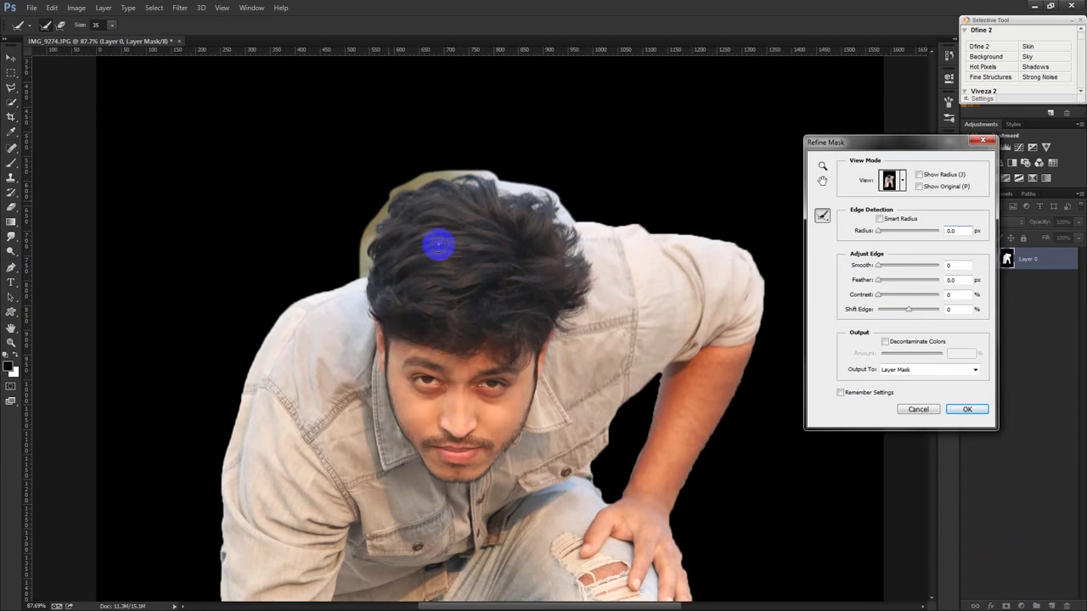
click(963, 409)
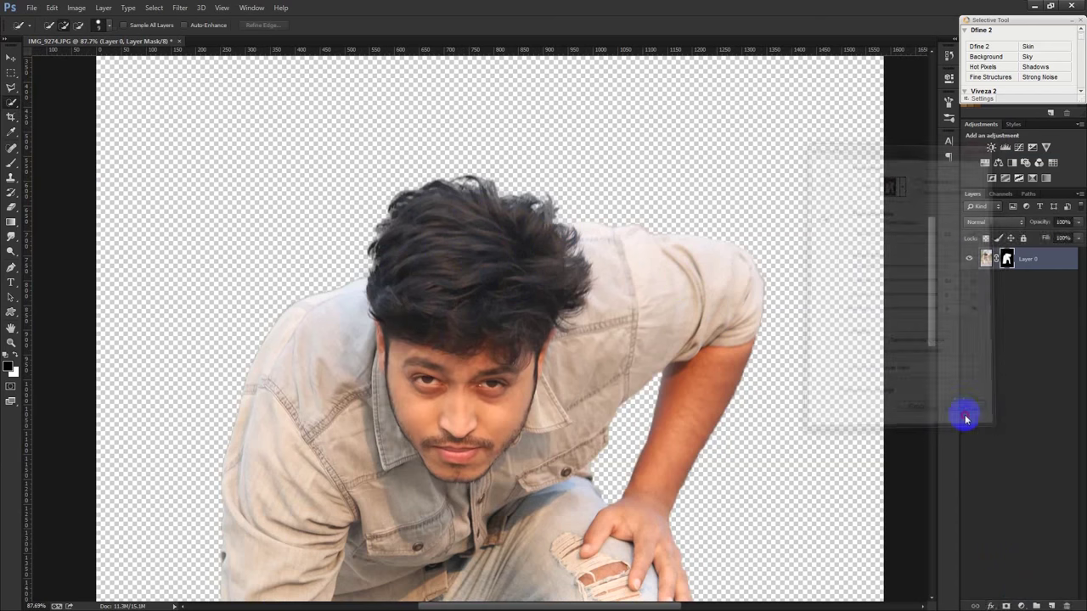
scroll(682, 331, down, 3)
scroll(682, 332, down, 2)
scroll(677, 330, up, 1)
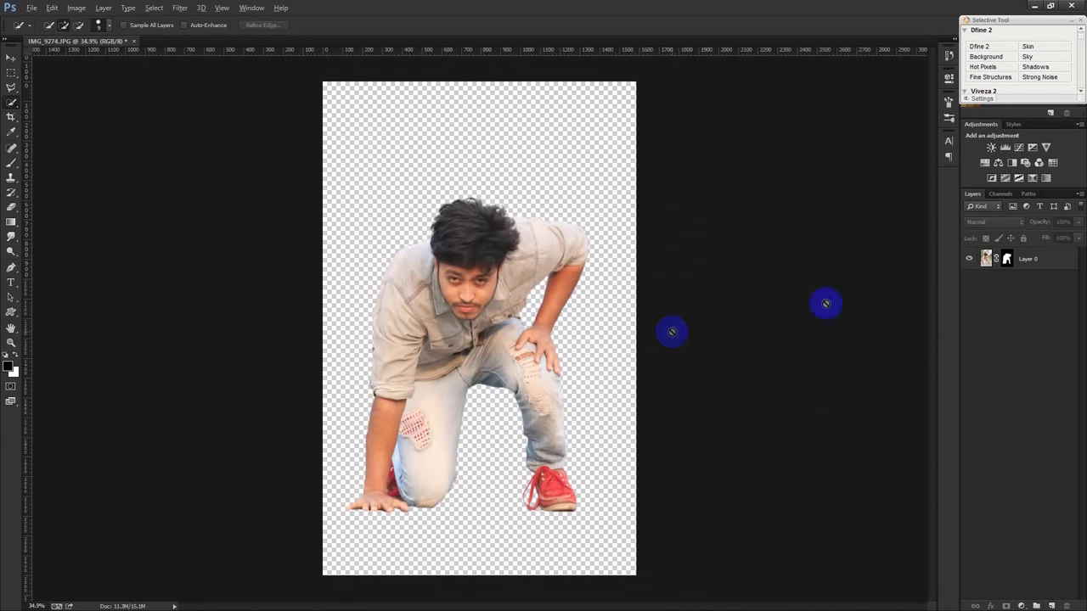
click(1035, 263)
Duplicate Layer 0, delete the copy's mask, and place the copy beneath the cut-out
key(ctrl+j)
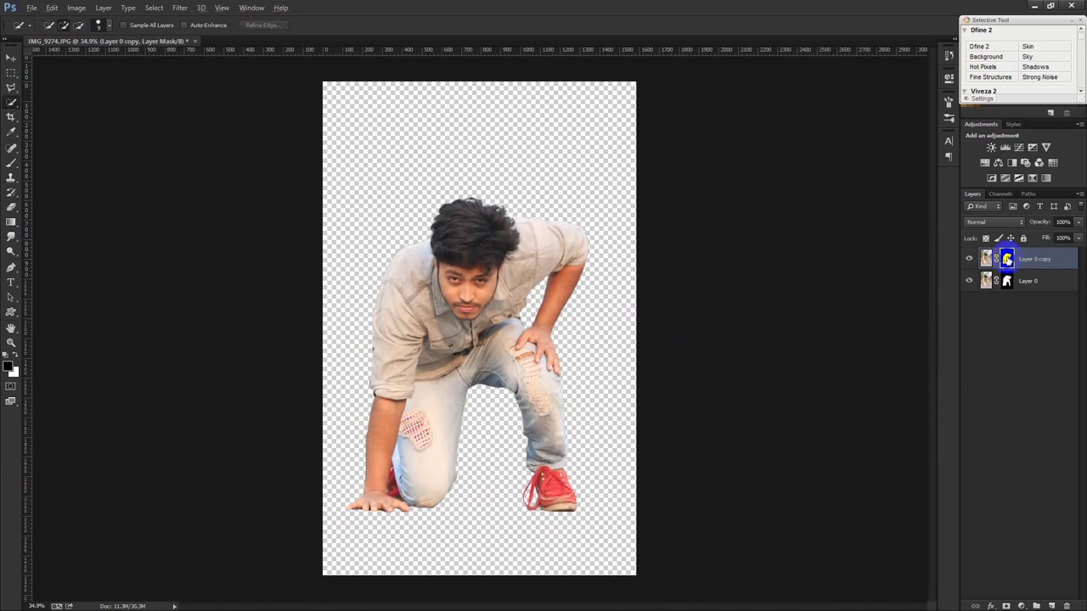
shift+click(1007, 261)
drag(986, 258, 1026, 317)
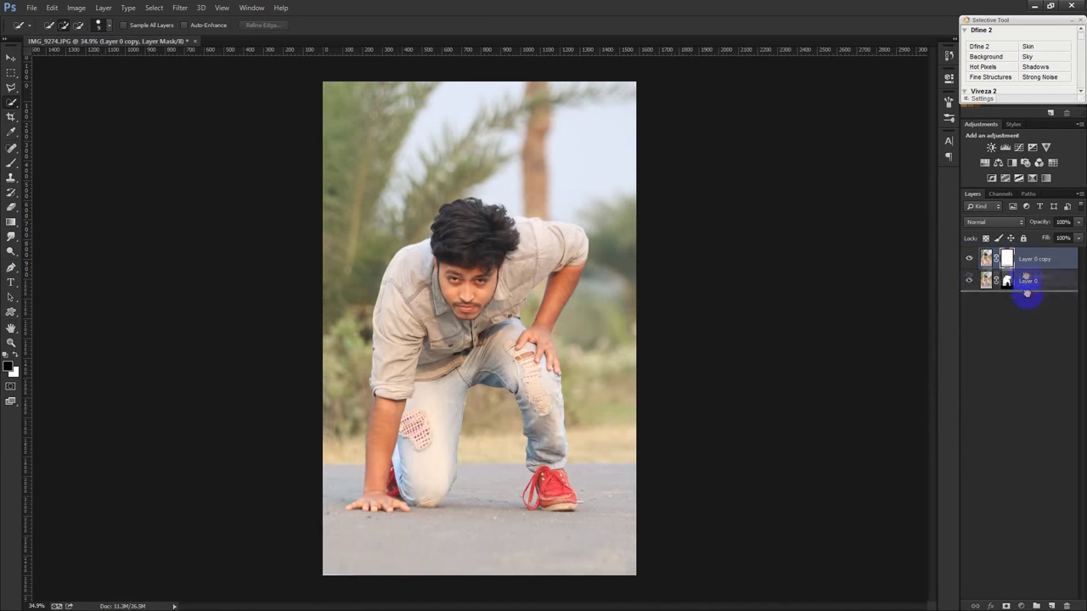
drag(1046, 458, 1057, 594)
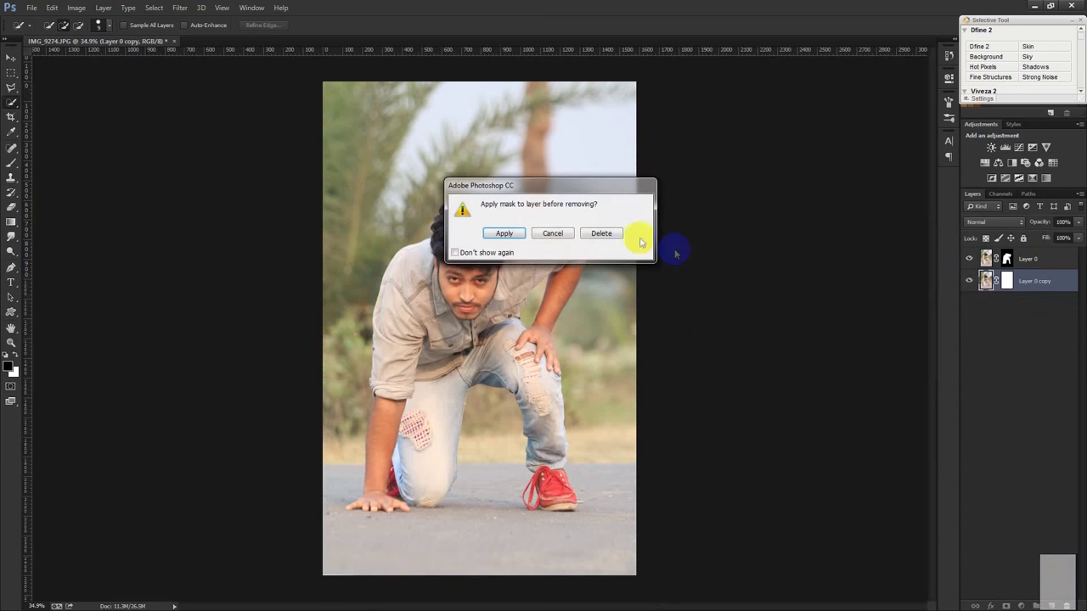
click(608, 238)
click(1023, 258)
click(968, 281)
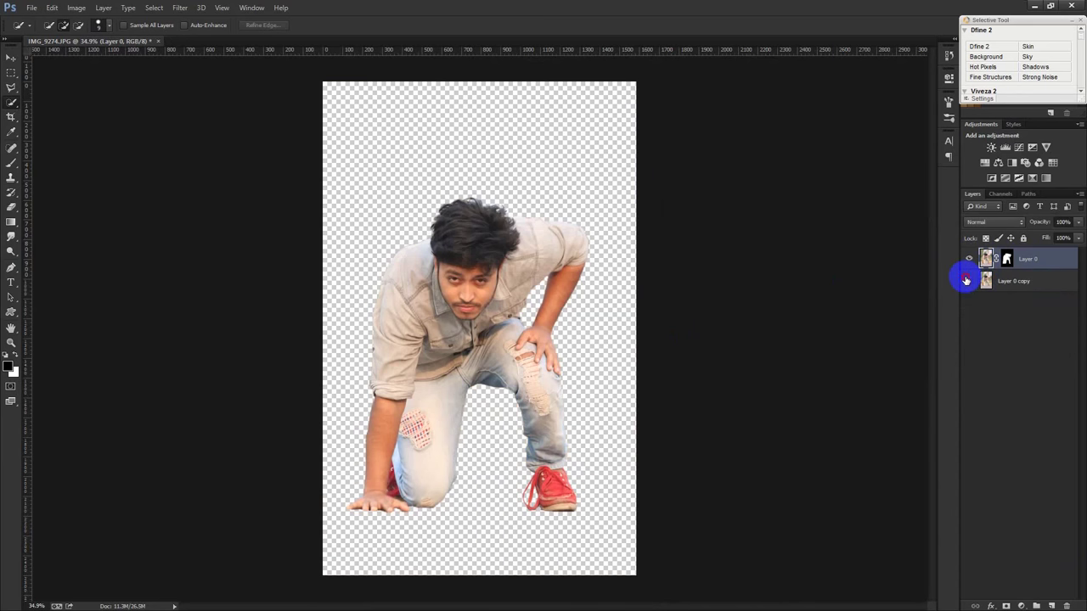
click(967, 280)
Preview and cancel Shadows/Highlights, then select the full background photo layer
click(76, 8)
click(253, 224)
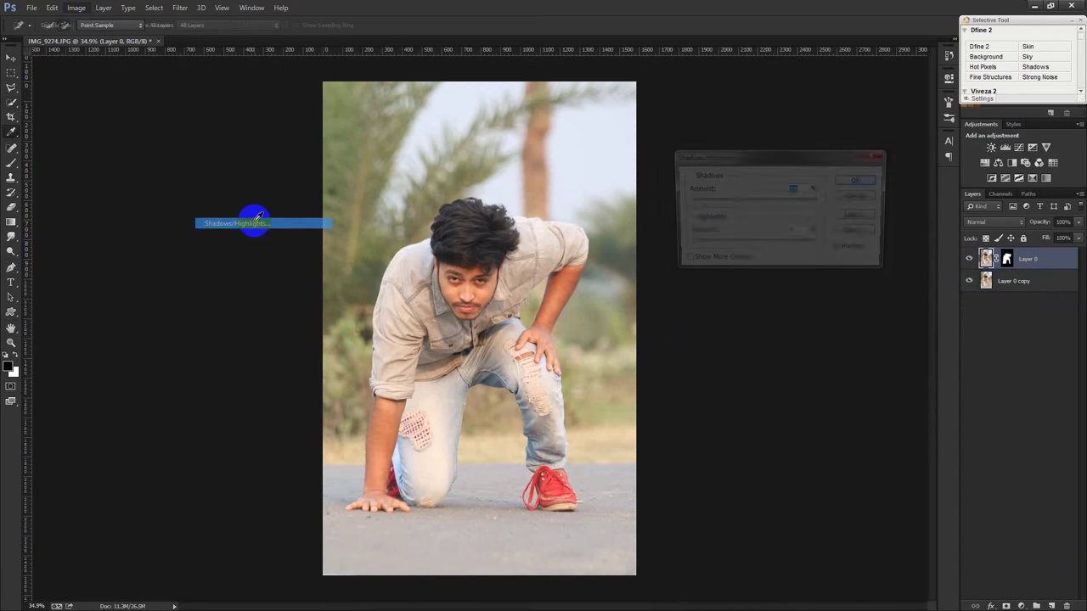
click(857, 179)
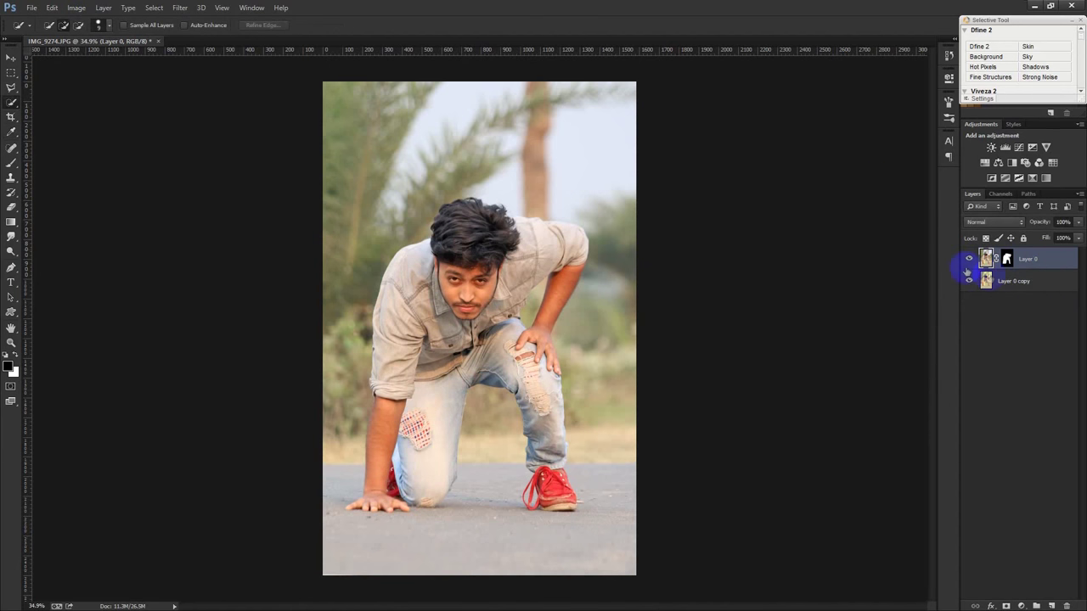
click(1020, 280)
click(77, 8)
mouse_move(93, 36)
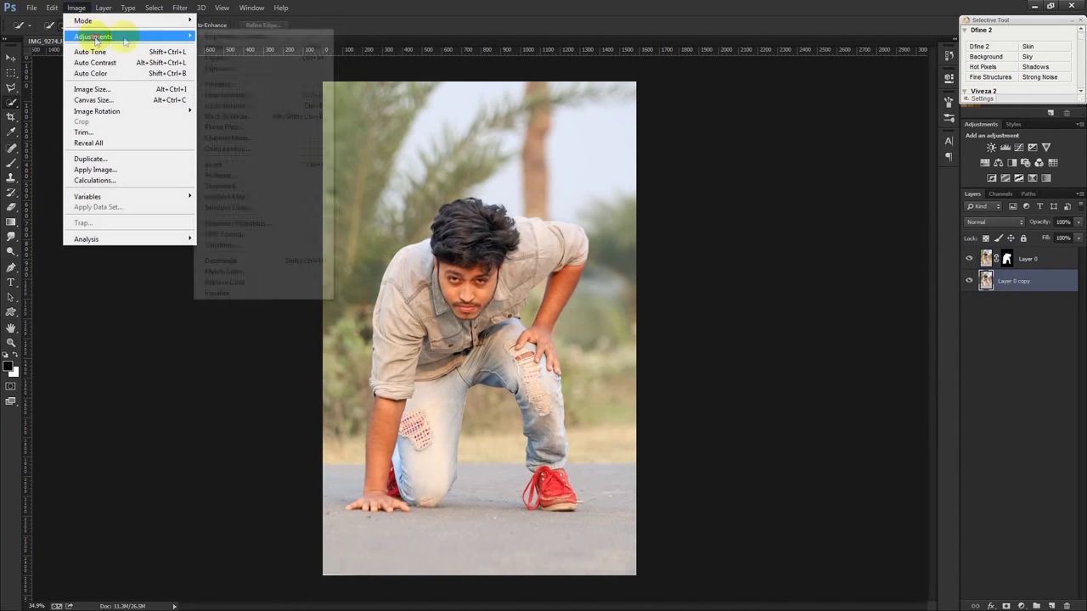
Apply Shadows/Highlights to the Layer 0 copy at 35% shadows and 0% highlights
click(253, 224)
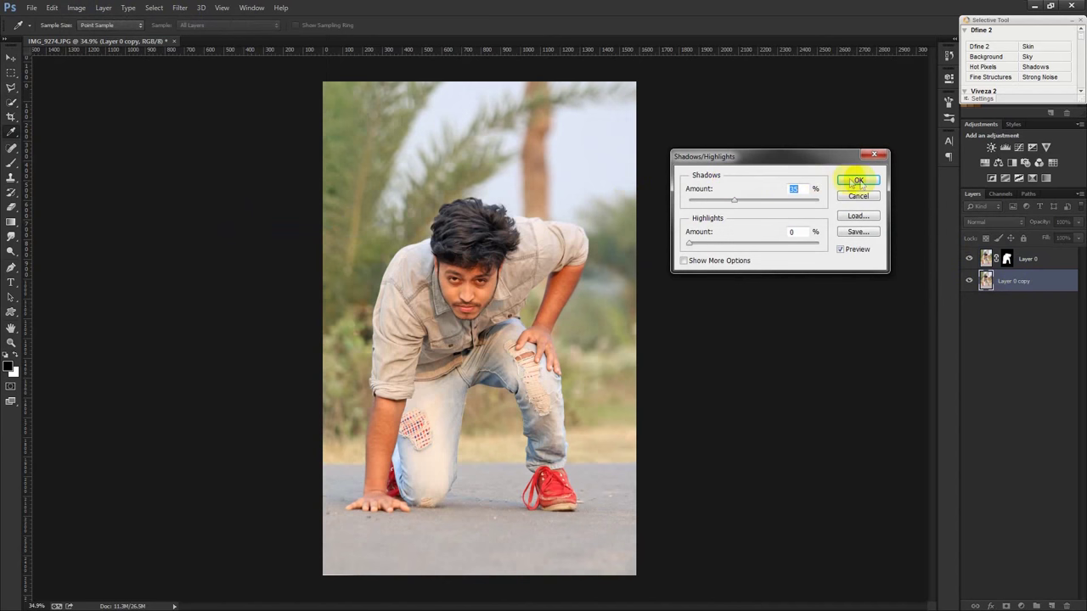
click(859, 182)
key(w)
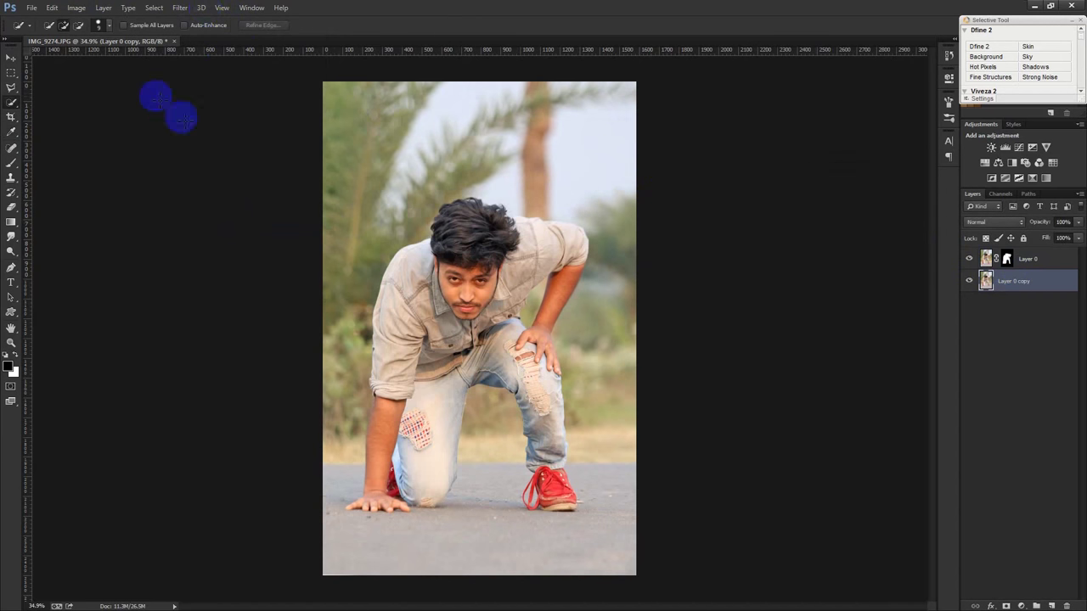
scroll(231, 149, up, 1)
scroll(230, 149, up, 1)
scroll(367, 207, down, 1)
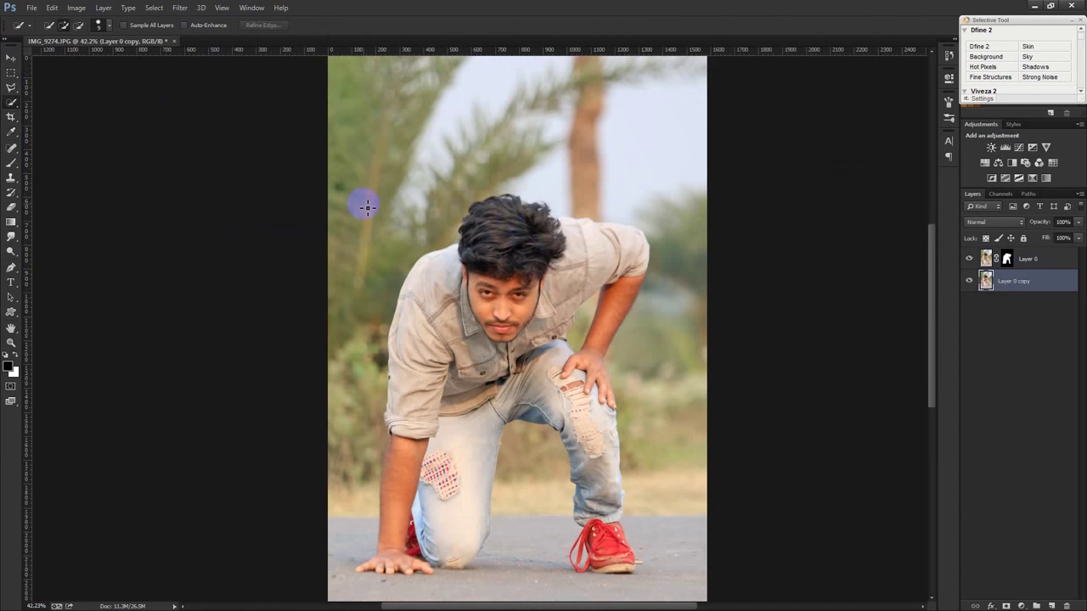
click(1037, 266)
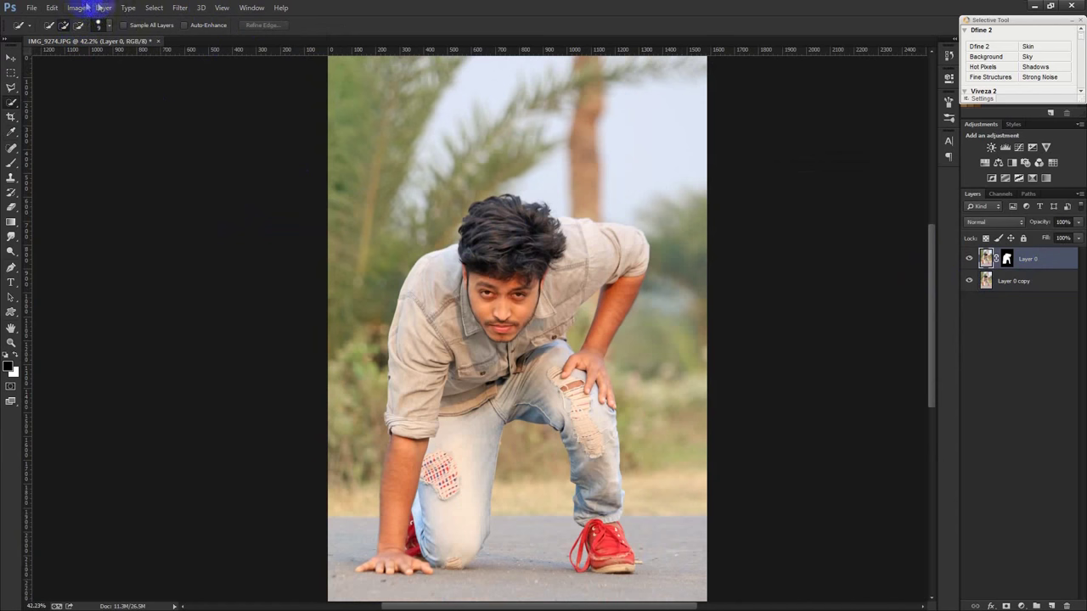
Apply Selective Color to Layer 0: Black −48 in Reds, −31 in Yellows, +10 in Blacks
click(76, 8)
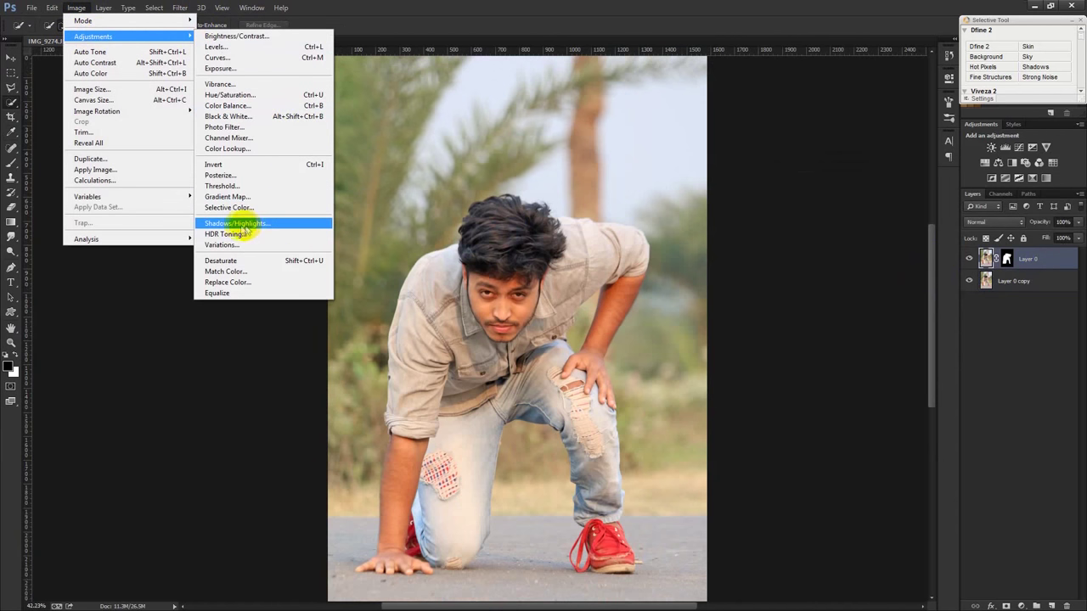
click(228, 207)
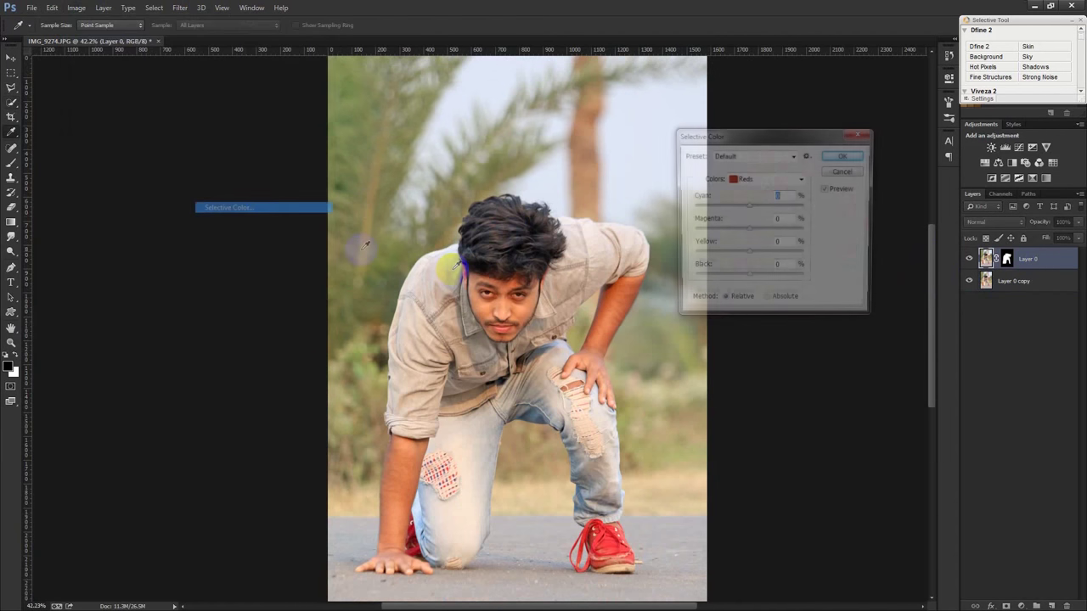
drag(754, 285, 718, 286)
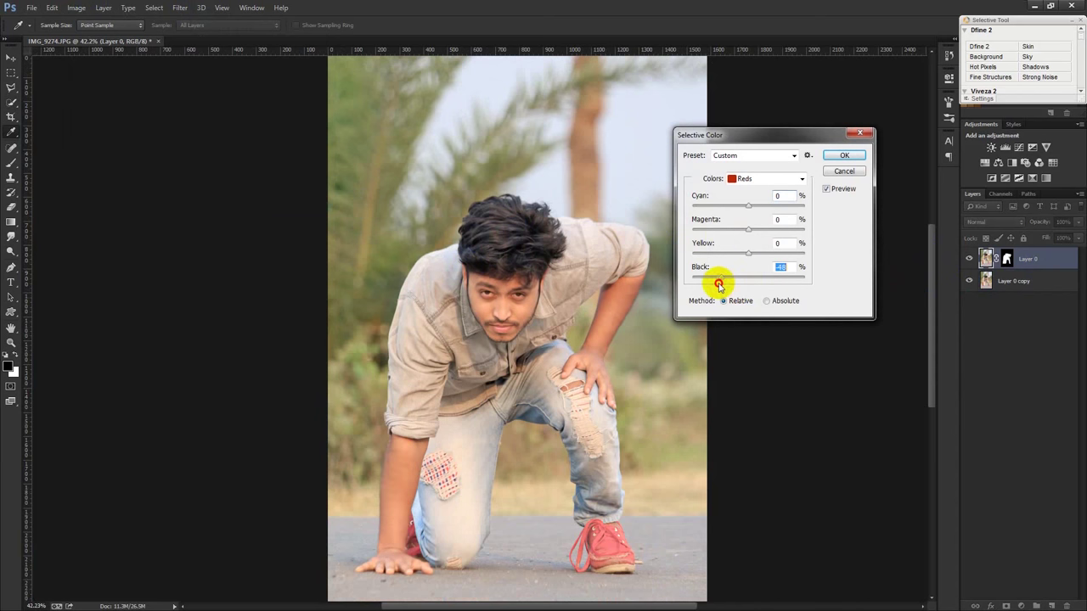
click(743, 178)
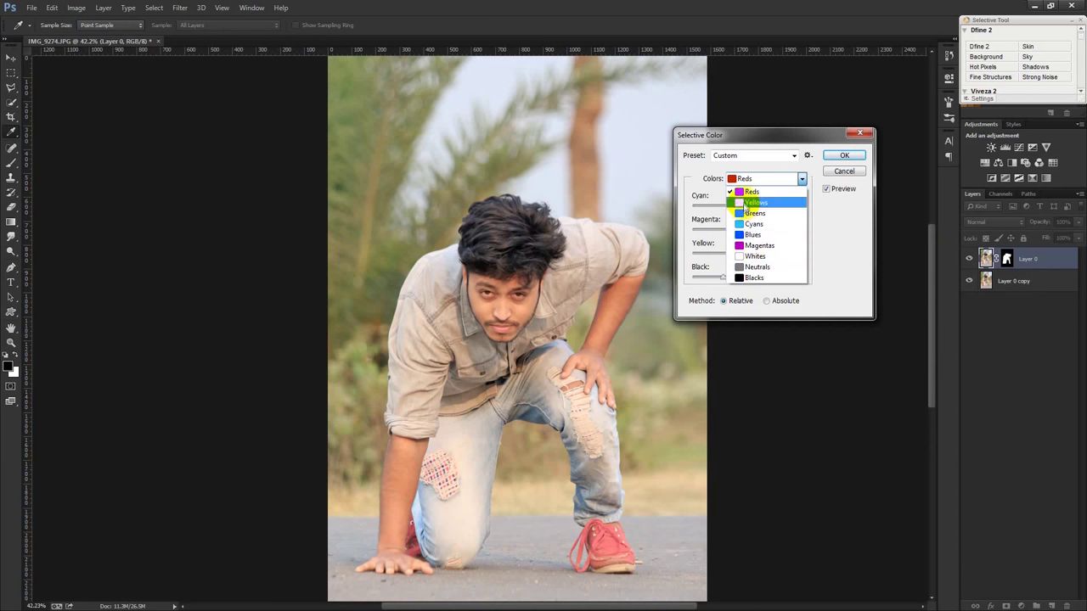
click(755, 202)
drag(747, 277, 721, 281)
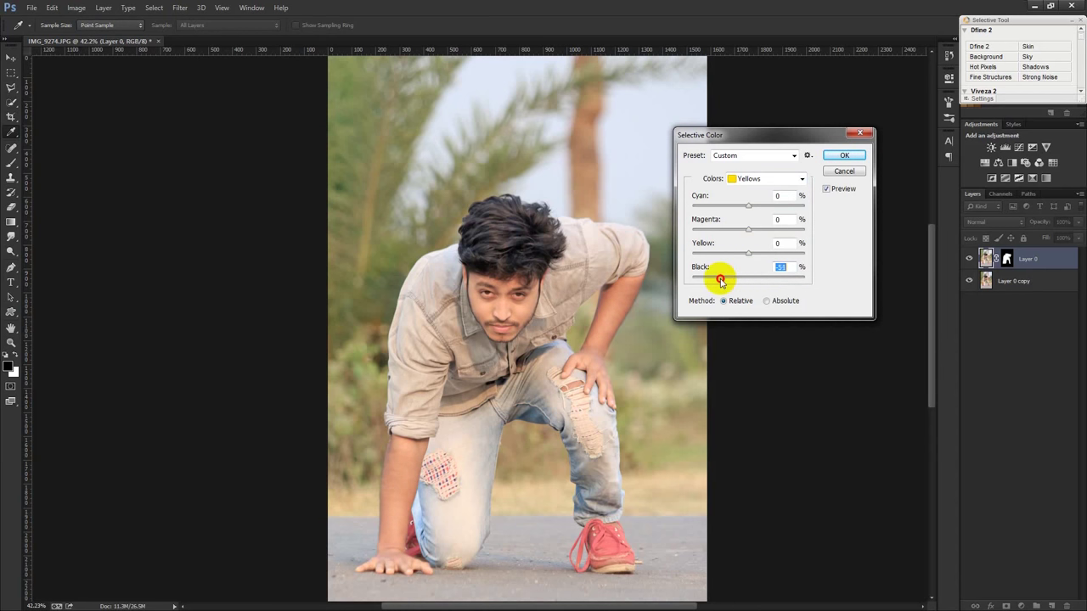
click(759, 156)
click(752, 187)
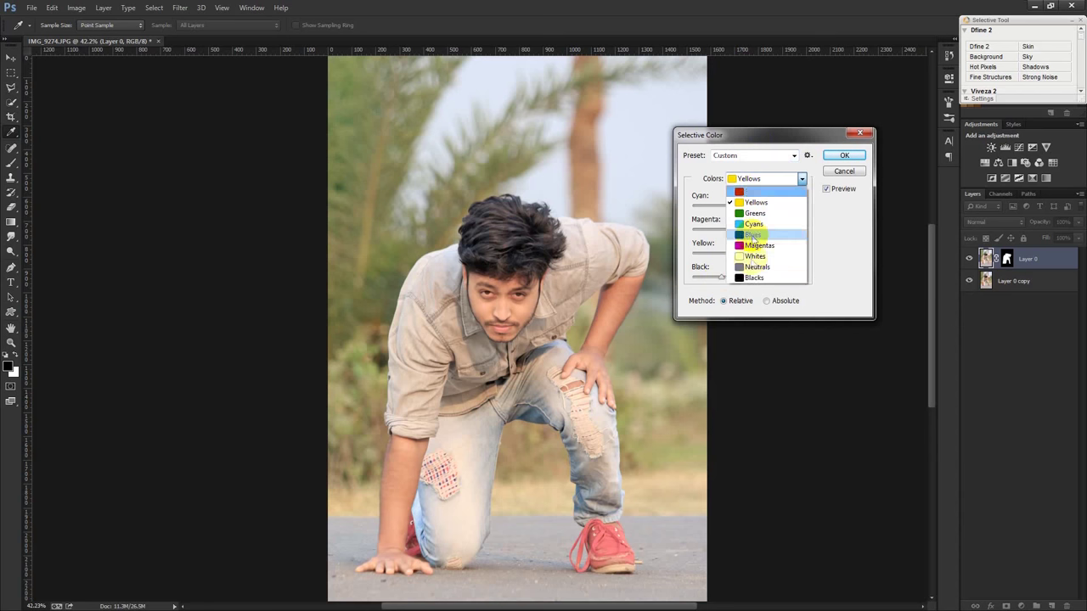
click(753, 280)
drag(754, 280, 766, 281)
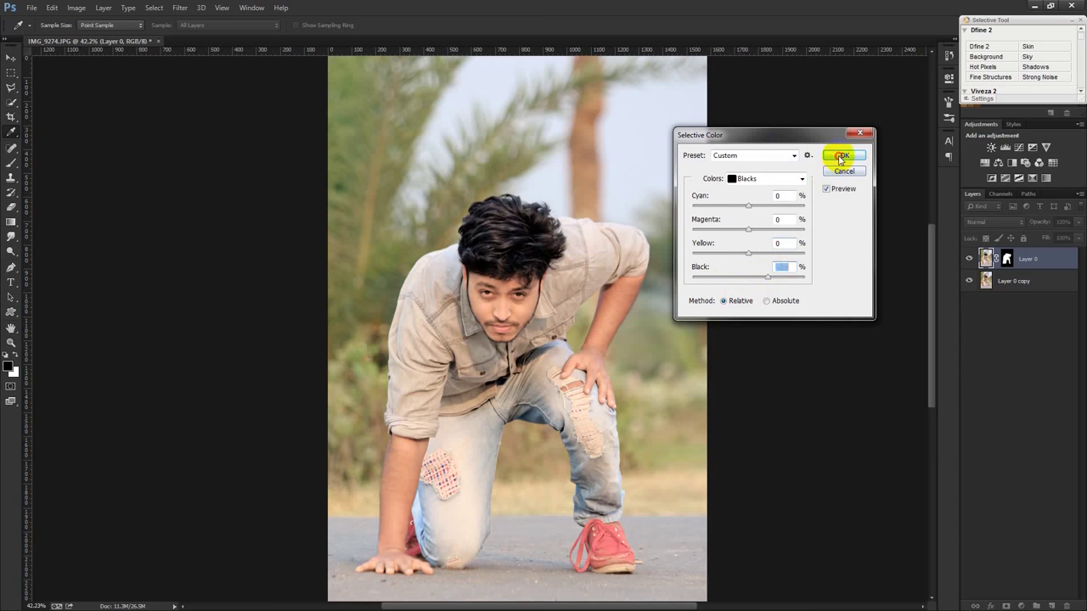
click(841, 157)
key(w)
scroll(543, 243, down, 2)
scroll(543, 243, down, 1)
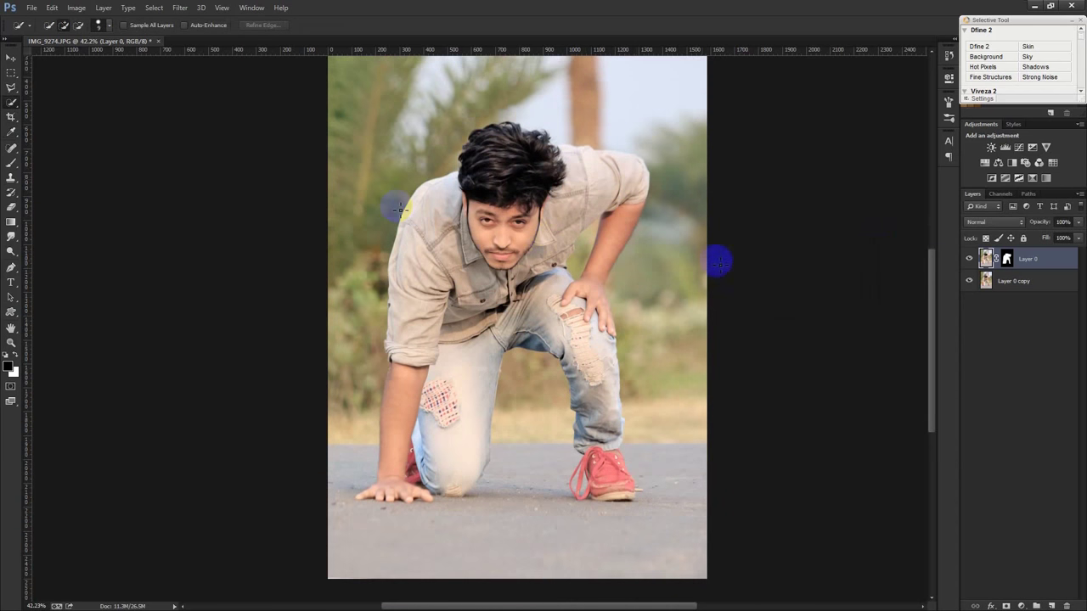
Apply Levels to the man's Layer 0 with input levels 45, 1.10 and 246
click(77, 8)
click(223, 46)
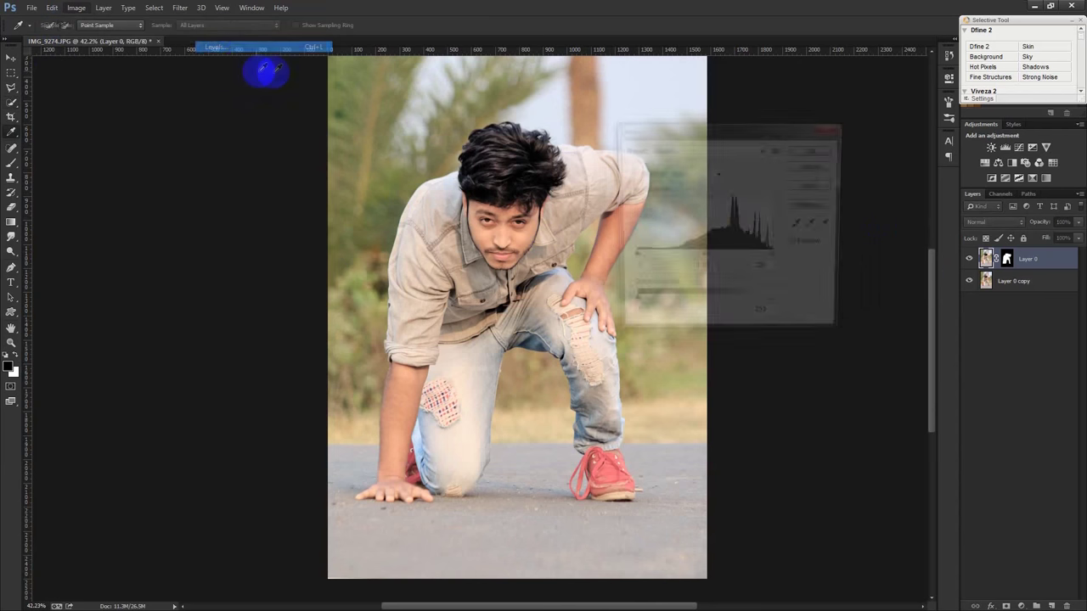
drag(635, 259, 651, 259)
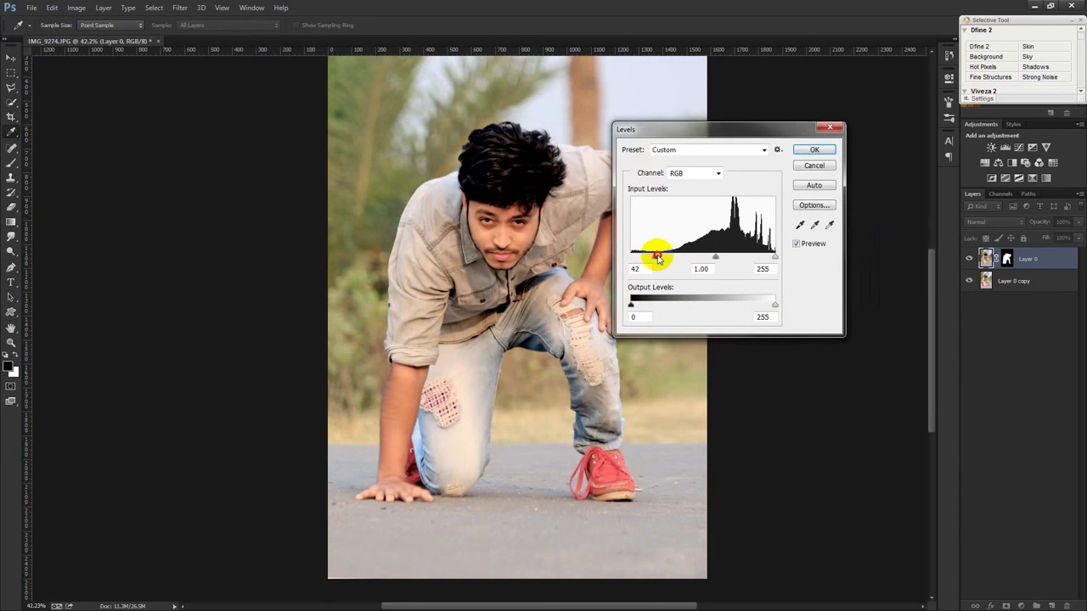
drag(774, 258, 770, 257)
click(812, 150)
click(77, 8)
mouse_move(94, 36)
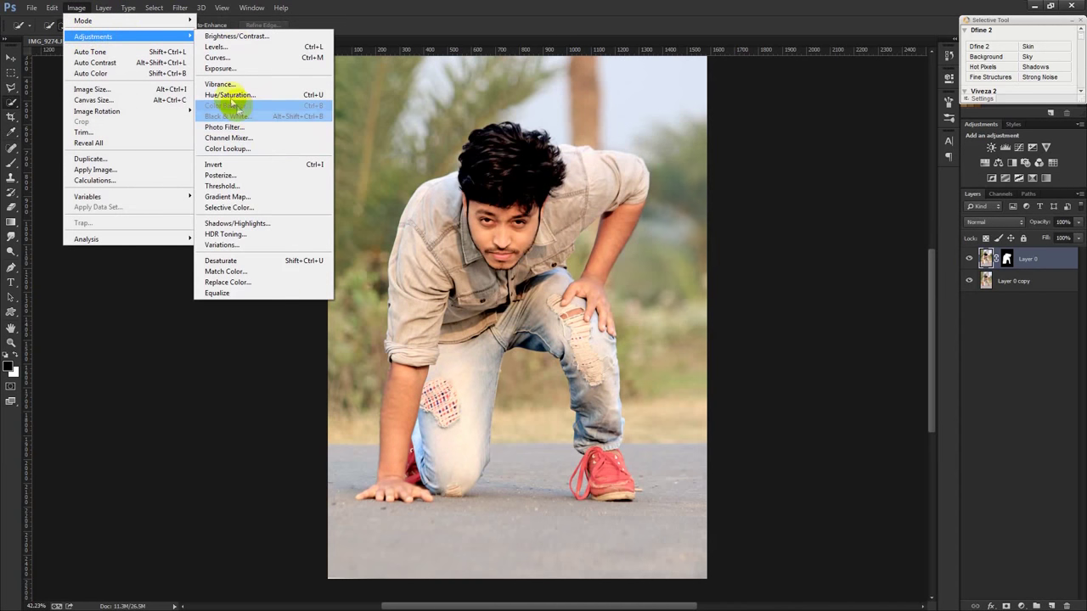
Shift Hue/Saturation to Layer 0's magenta range, set Saturation +52, and lower Lightness
click(242, 94)
drag(670, 133, 741, 133)
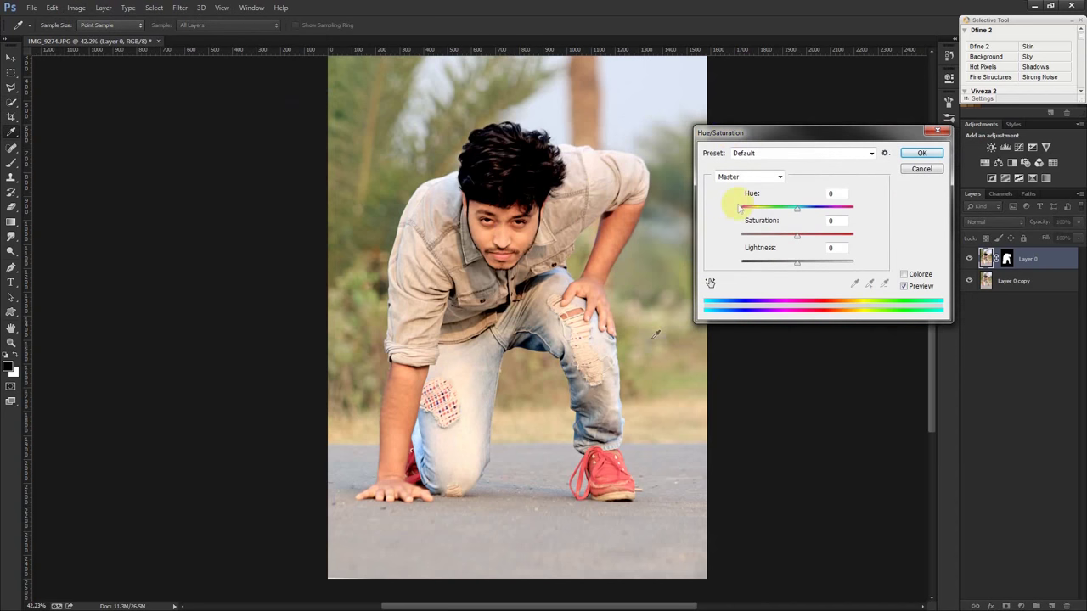
click(710, 282)
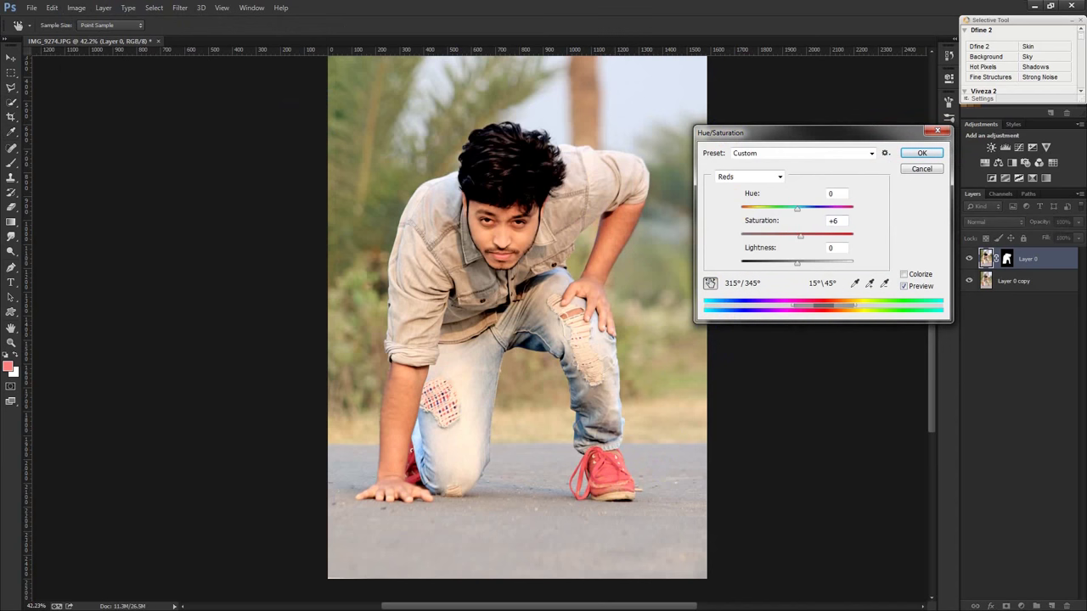
drag(802, 238, 804, 242)
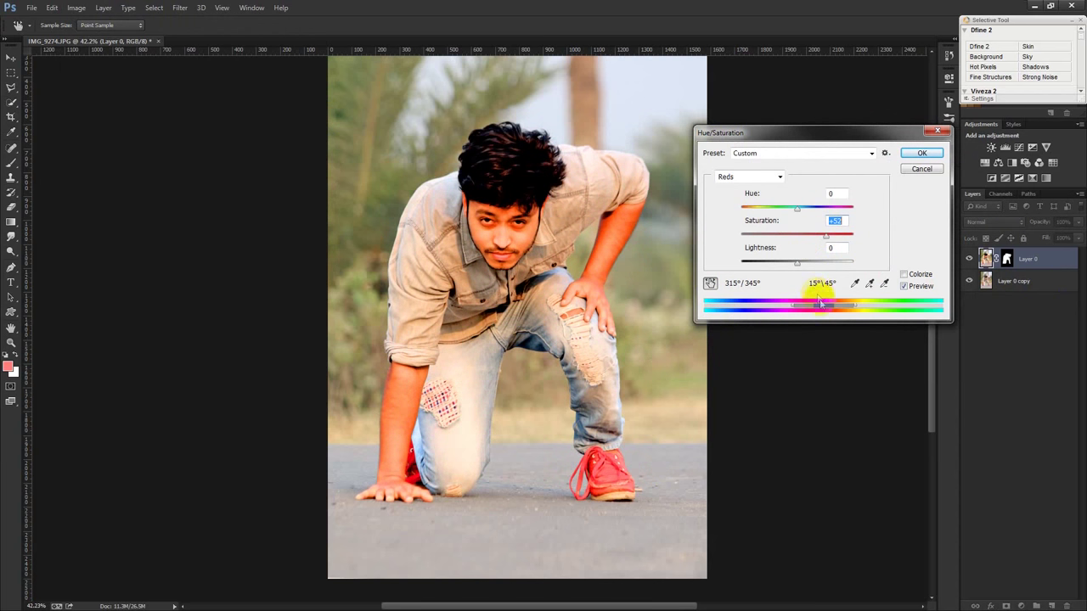
drag(813, 310, 798, 313)
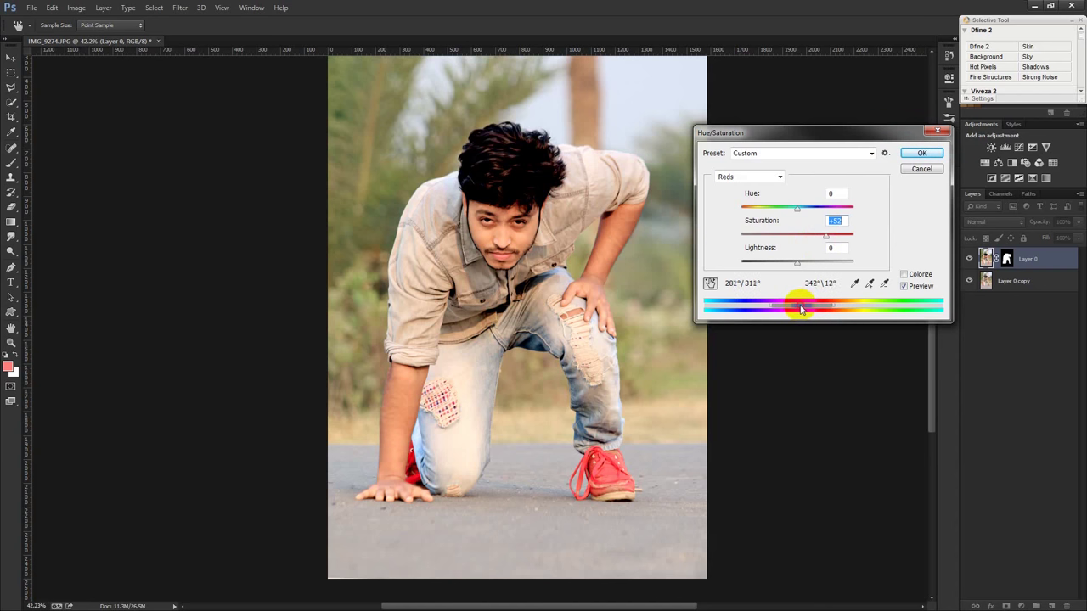
click(929, 154)
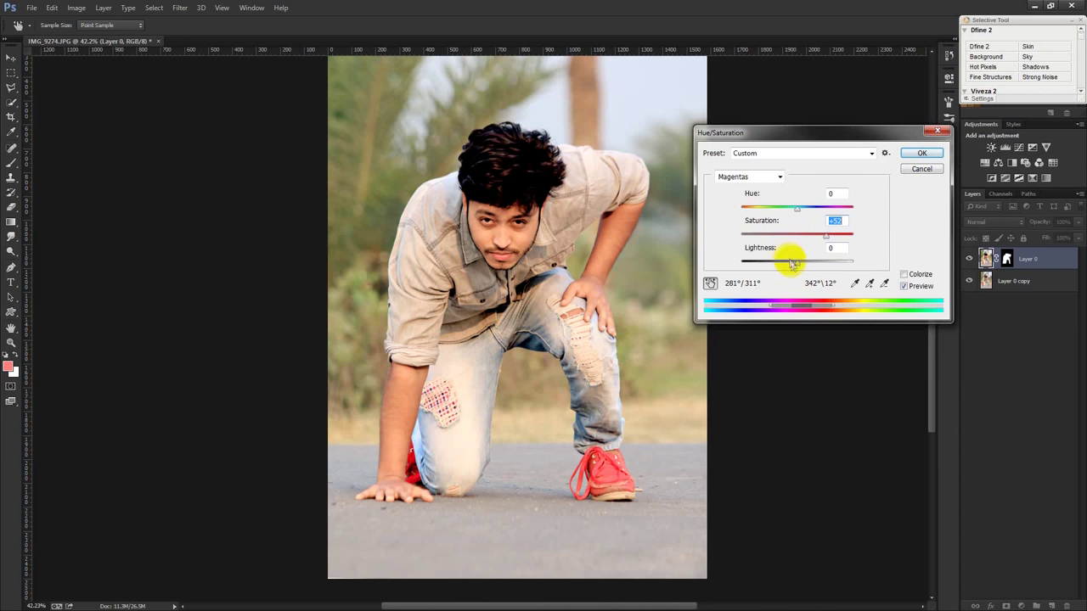
mouse_move(793, 264)
mouse_down()
mouse_move(766, 271)
mouse_move(775, 280)
mouse_up()
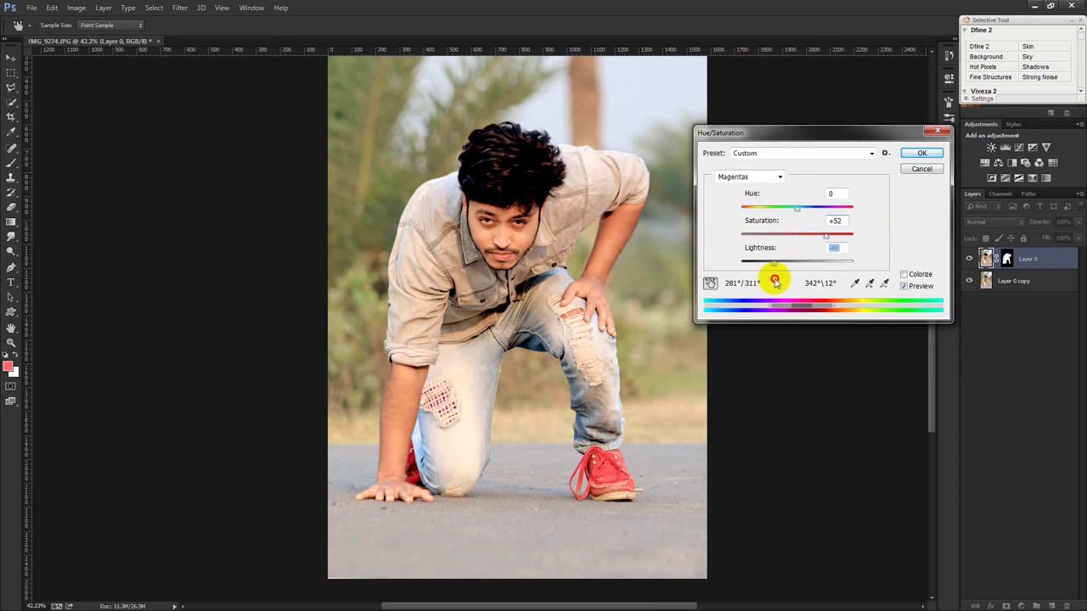
click(920, 153)
Select the Layer 0 copy layer and open the Camera Raw Filter
key(w)
scroll(674, 303, down, 1)
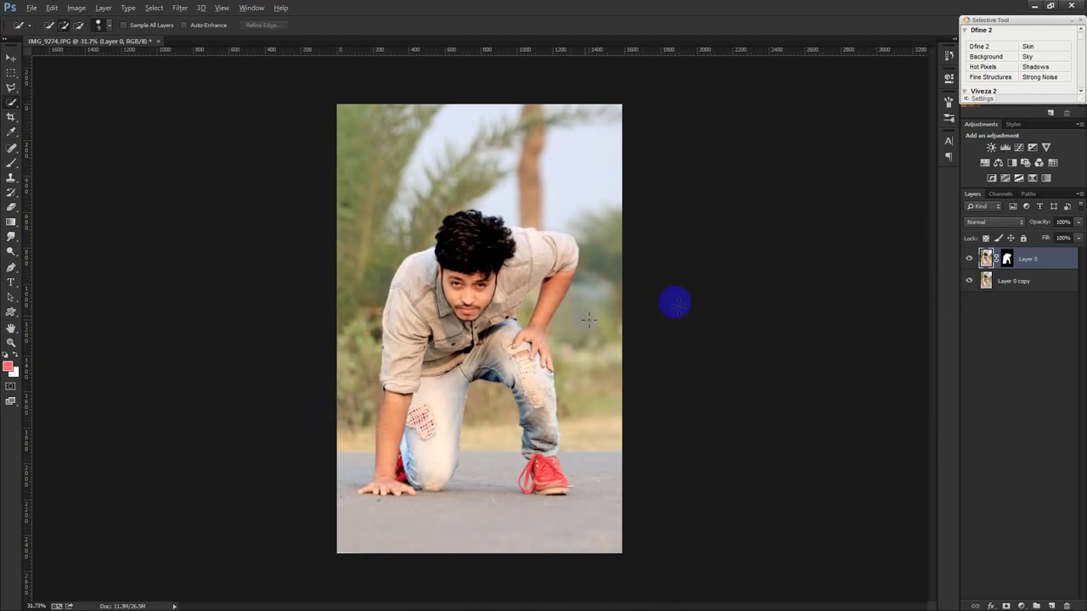
click(1010, 281)
click(12, 58)
click(181, 7)
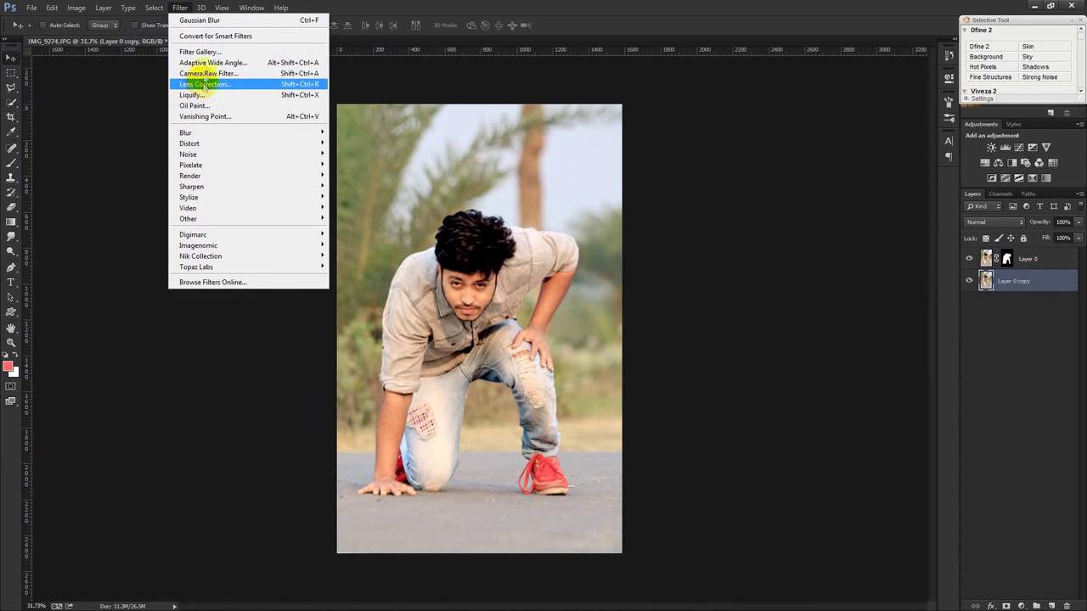
click(204, 74)
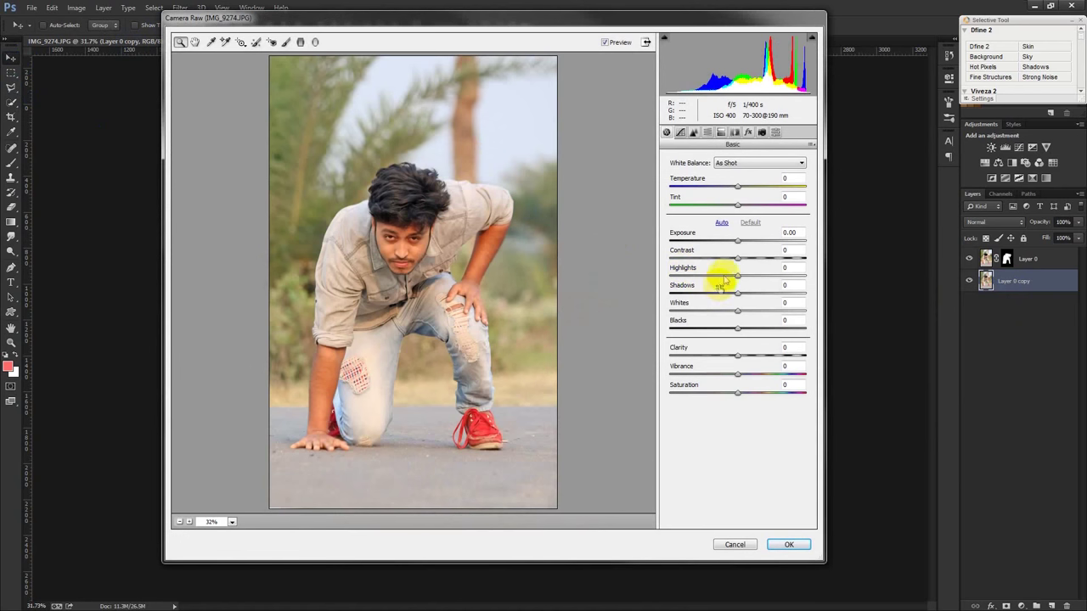
Set Highlights −100, raise Shadows to +57, and push Contrast to +85 and Vibrance to +100
drag(735, 276, 659, 284)
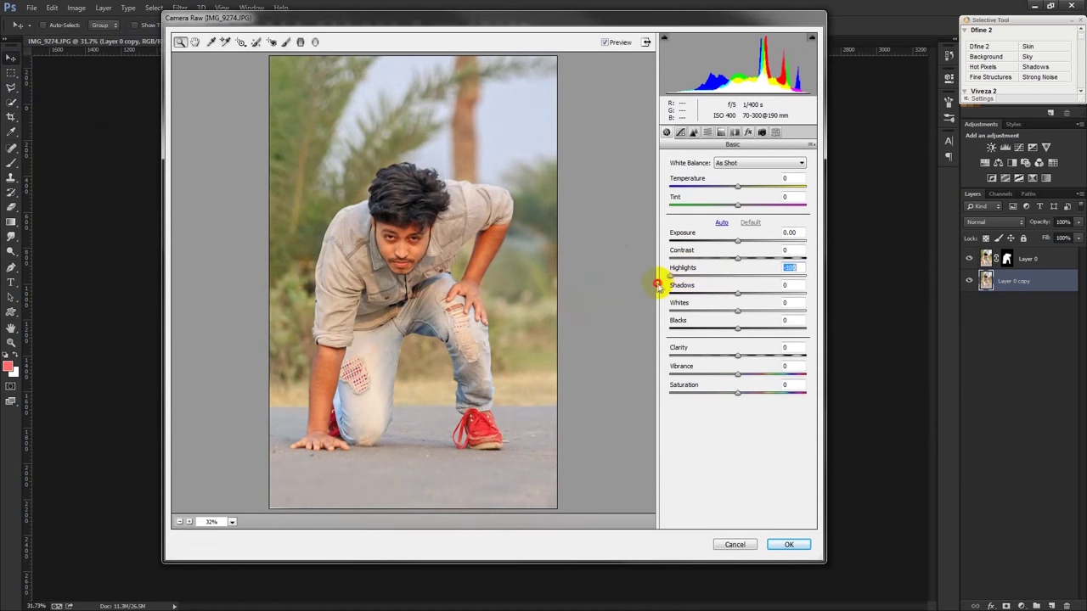
mouse_move(735, 298)
mouse_down()
mouse_move(794, 297)
mouse_move(775, 293)
mouse_up()
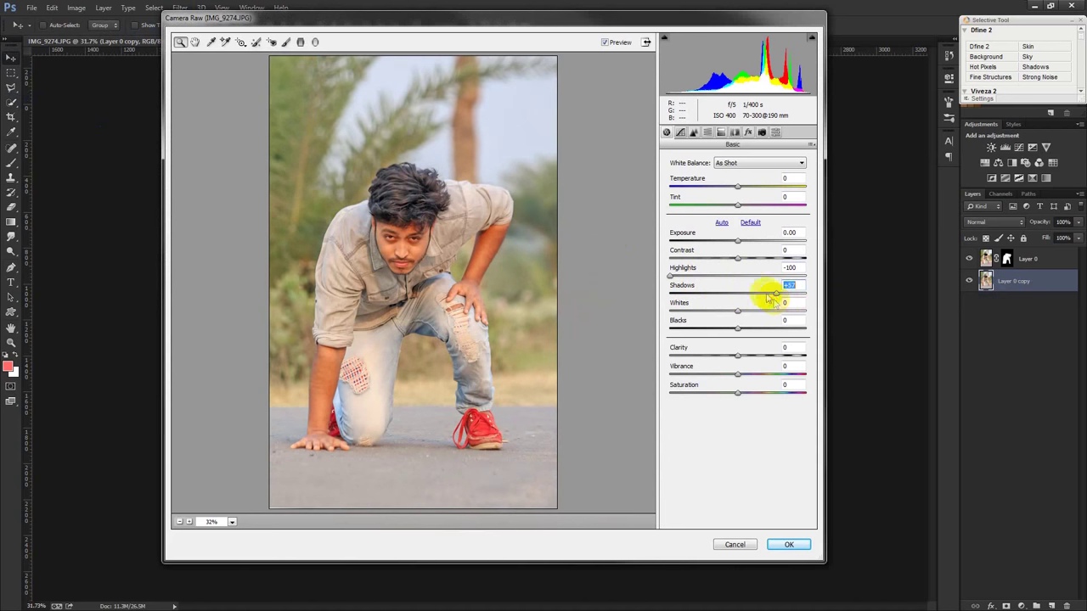
drag(733, 245, 793, 260)
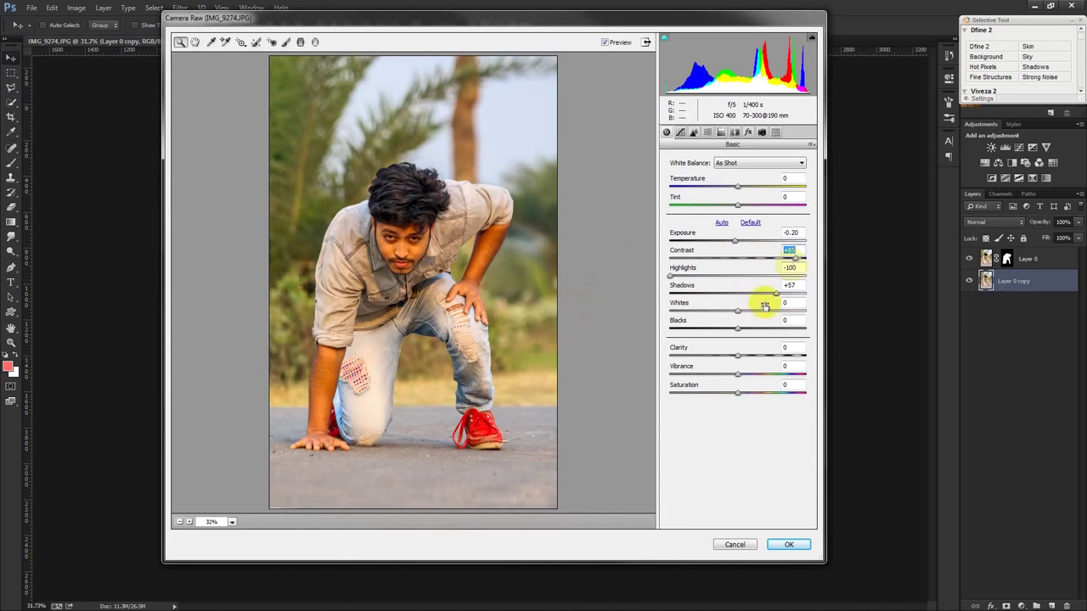
drag(736, 355, 790, 357)
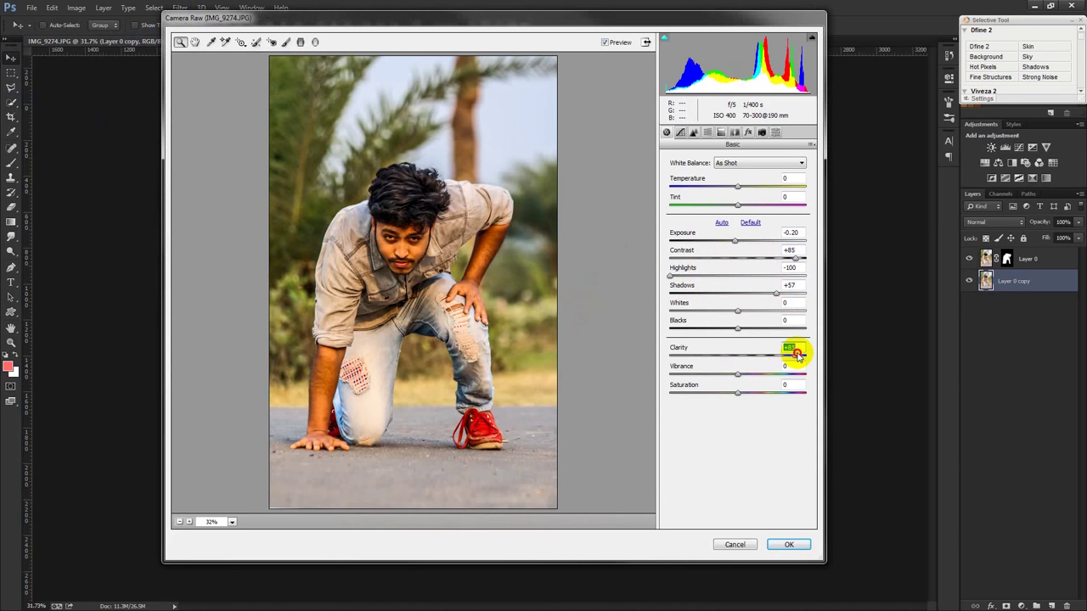
drag(737, 375, 812, 383)
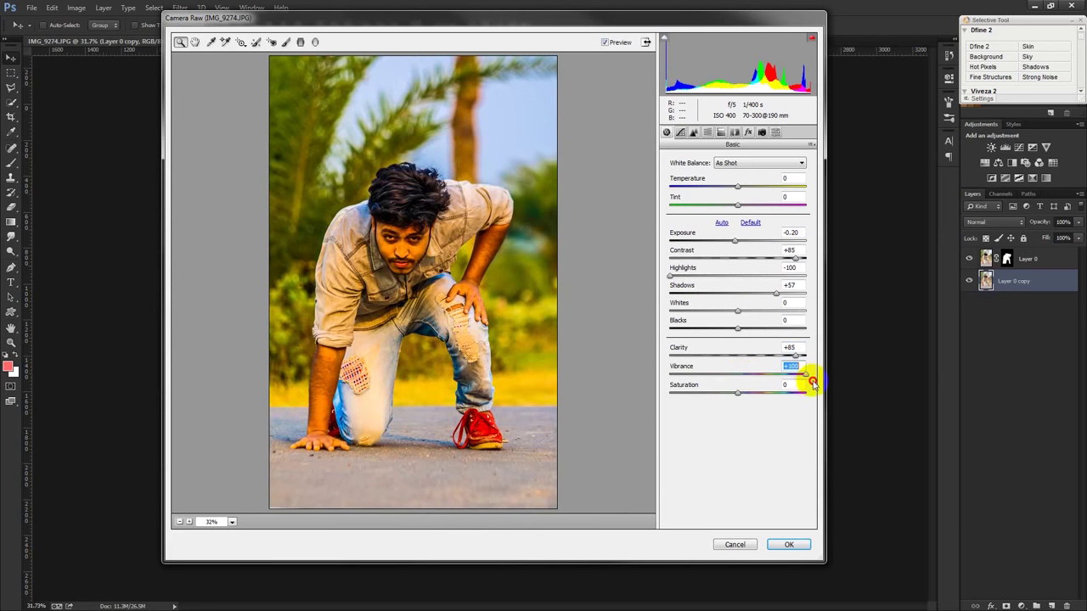
Raise Saturation to +25, adjust Whites, cool the Temperature and fine-tune Exposure
drag(737, 392, 758, 398)
mouse_move(739, 312)
mouse_down()
mouse_move(766, 318)
mouse_move(694, 338)
mouse_up()
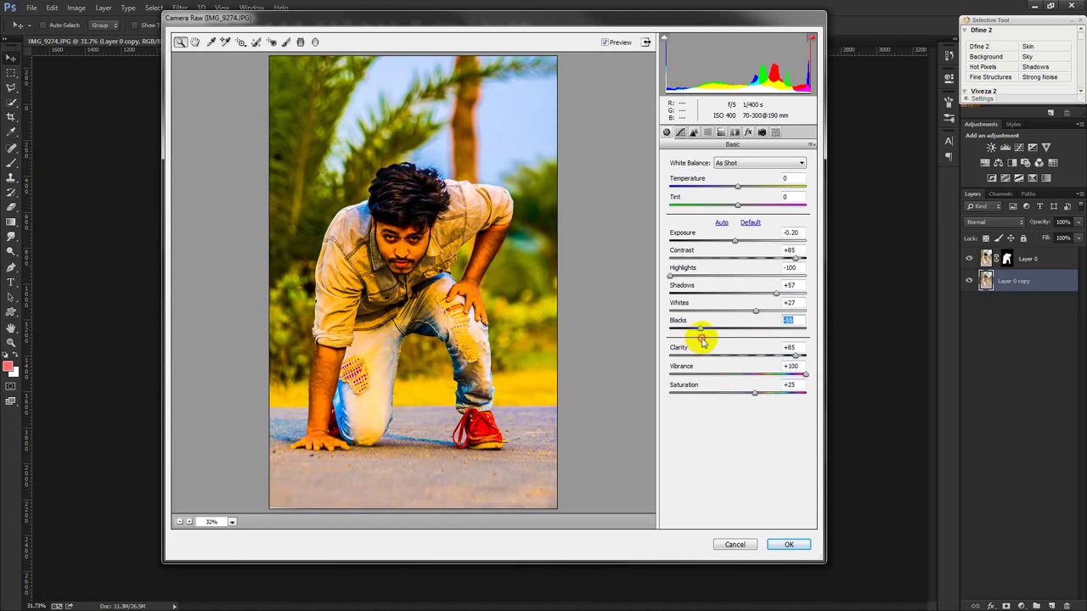
drag(735, 191, 732, 191)
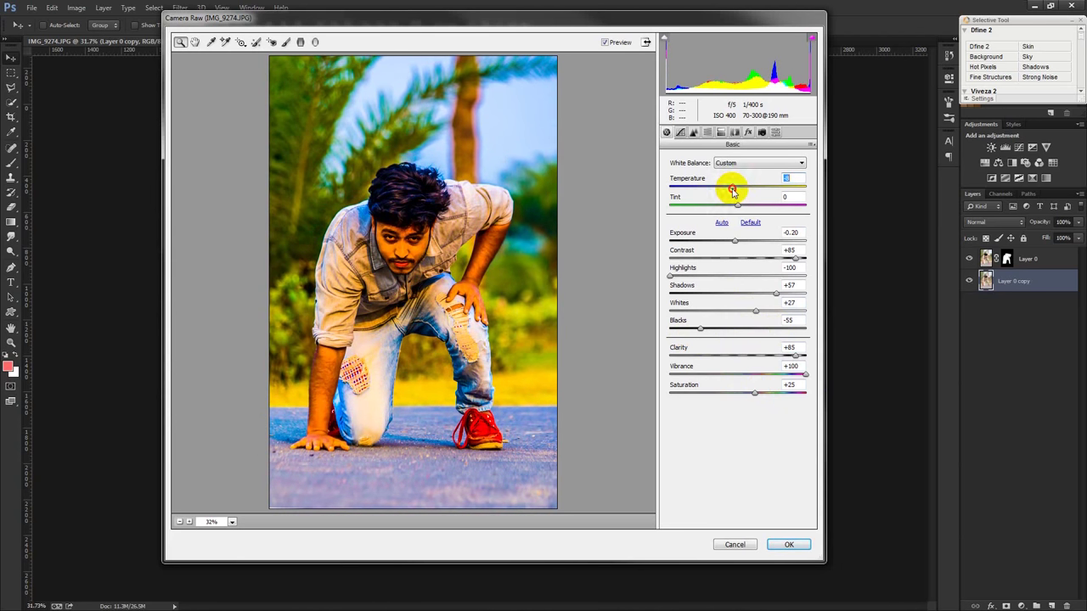
drag(735, 244, 734, 245)
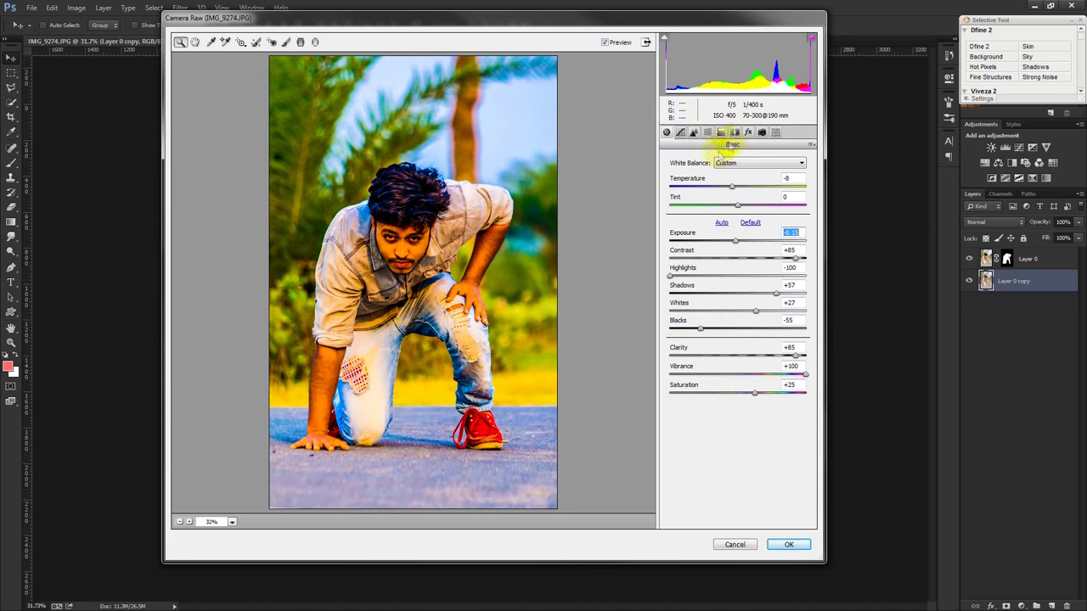
click(299, 42)
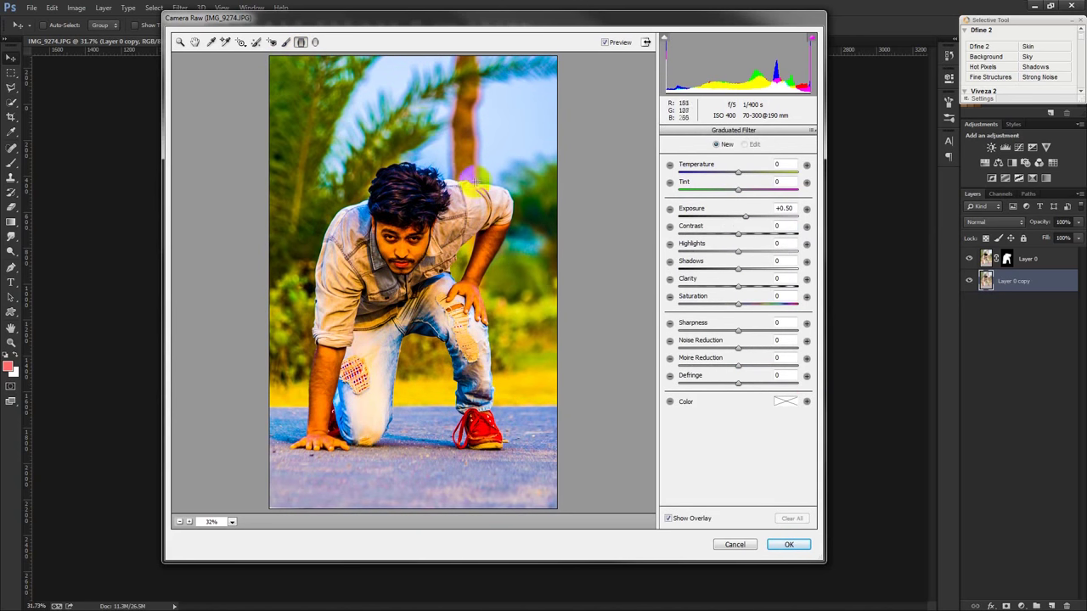
Add a graduated filter over the top of the photo with Exposure -0.50 and Saturation +21
drag(418, 139, 417, 179)
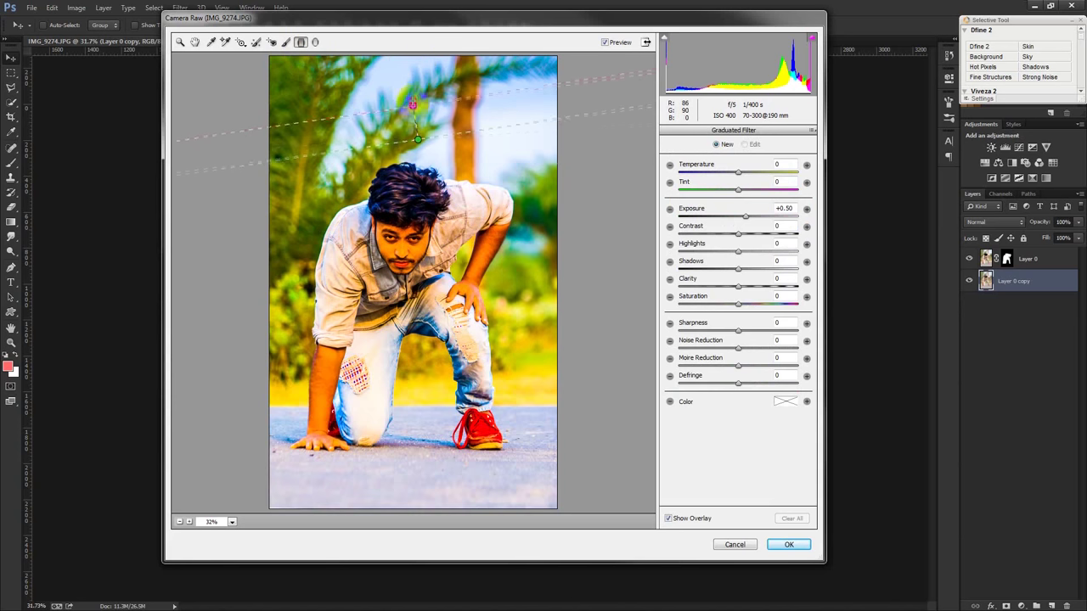
mouse_move(417, 179)
mouse_down()
mouse_move(421, 53)
mouse_move(418, 97)
mouse_up()
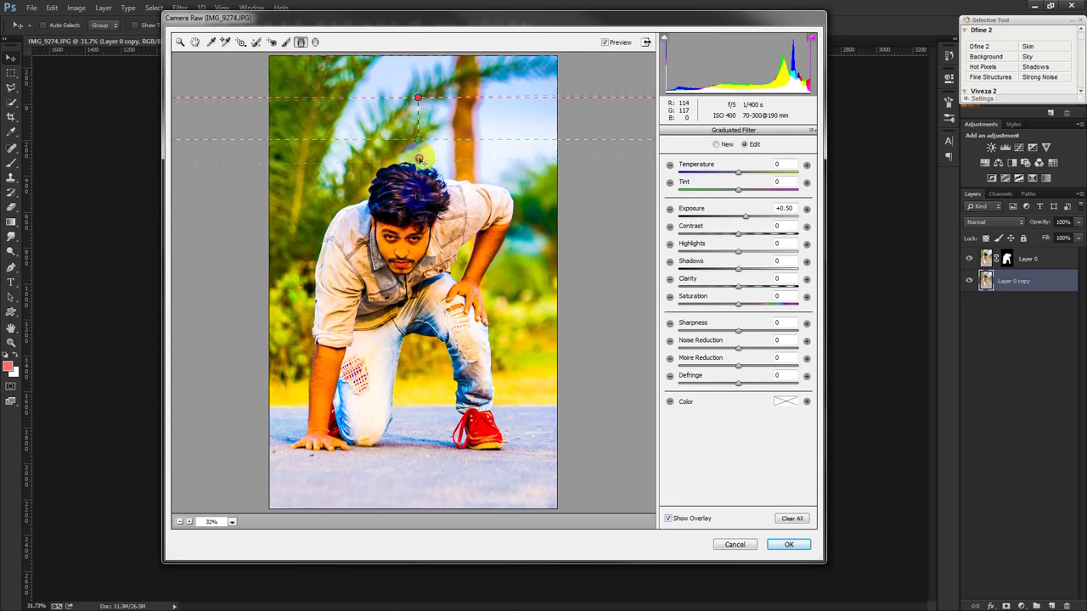
drag(418, 139, 417, 216)
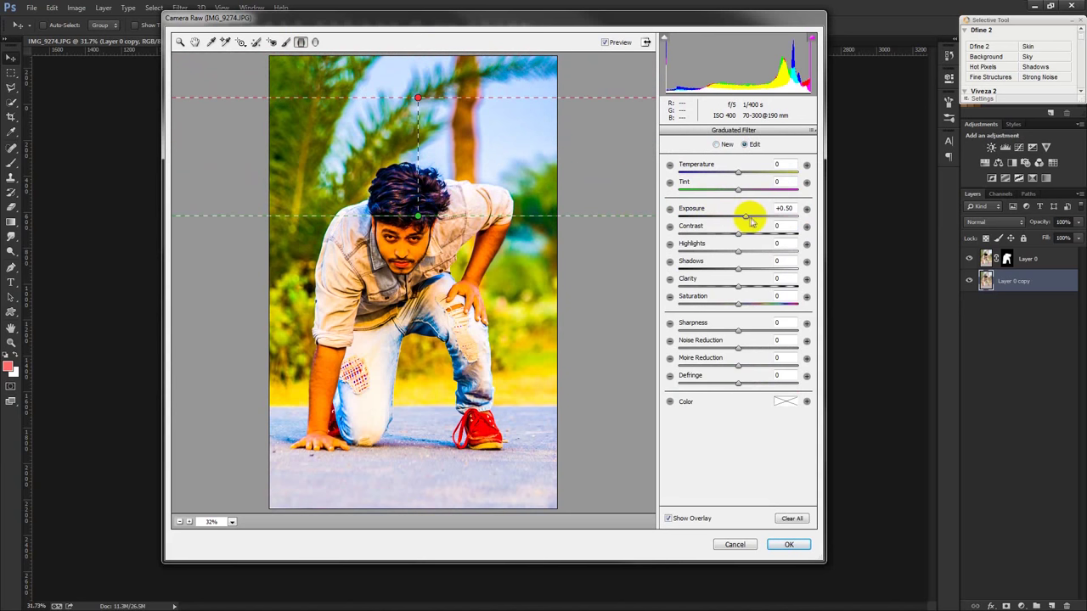
drag(751, 217, 730, 222)
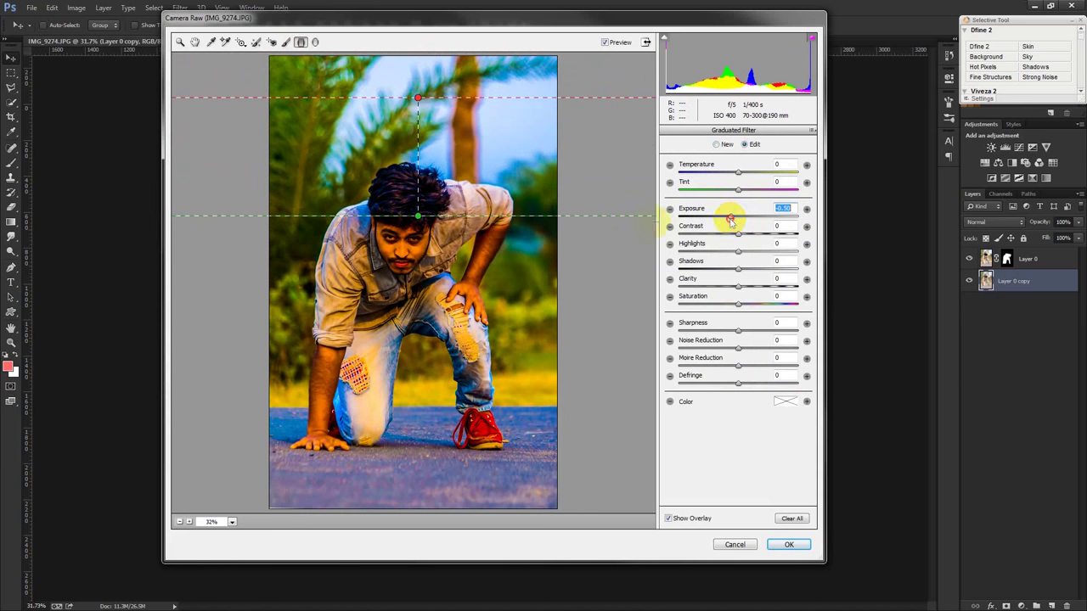
mouse_move(420, 101)
mouse_down()
mouse_move(427, 267)
mouse_move(417, 265)
mouse_up()
drag(418, 217, 417, 133)
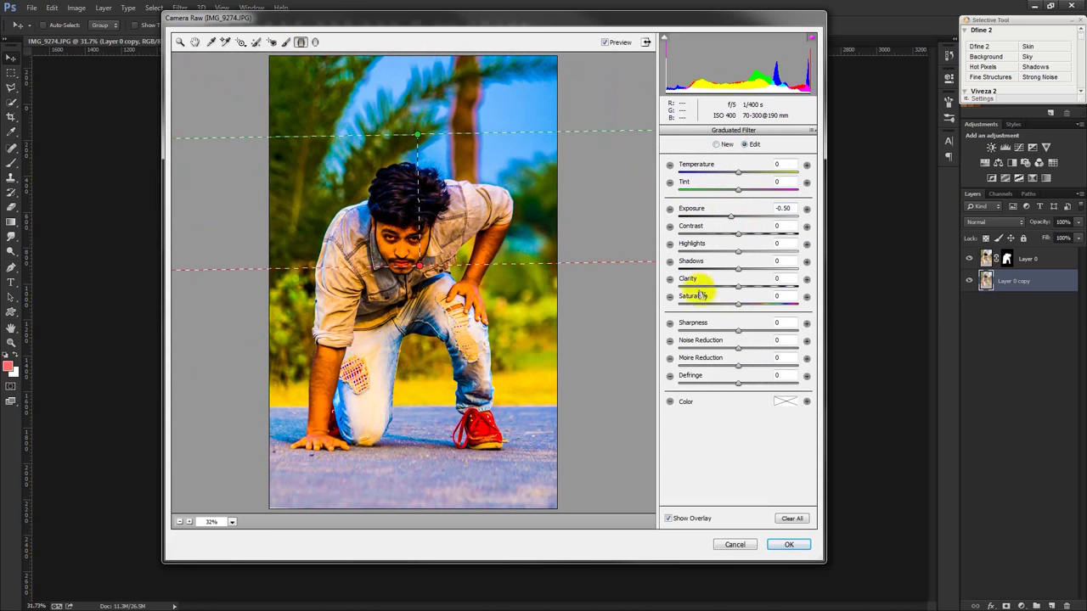
drag(737, 304, 751, 305)
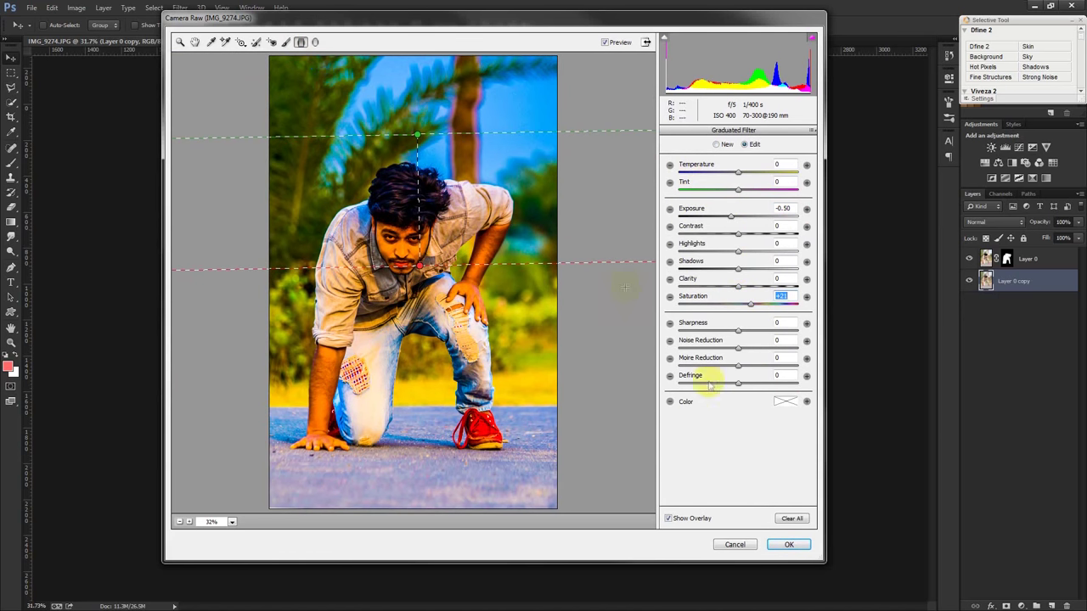
Draw a radial filter ellipse around the kneeling man
click(315, 42)
drag(414, 254, 420, 441)
drag(516, 251, 537, 254)
Move the ellipse over the man, set Exposure -0.25 and Shadows +33, and apply Camera Raw
mouse_move(495, 292)
mouse_down()
mouse_move(495, 331)
mouse_move(545, 303)
mouse_up()
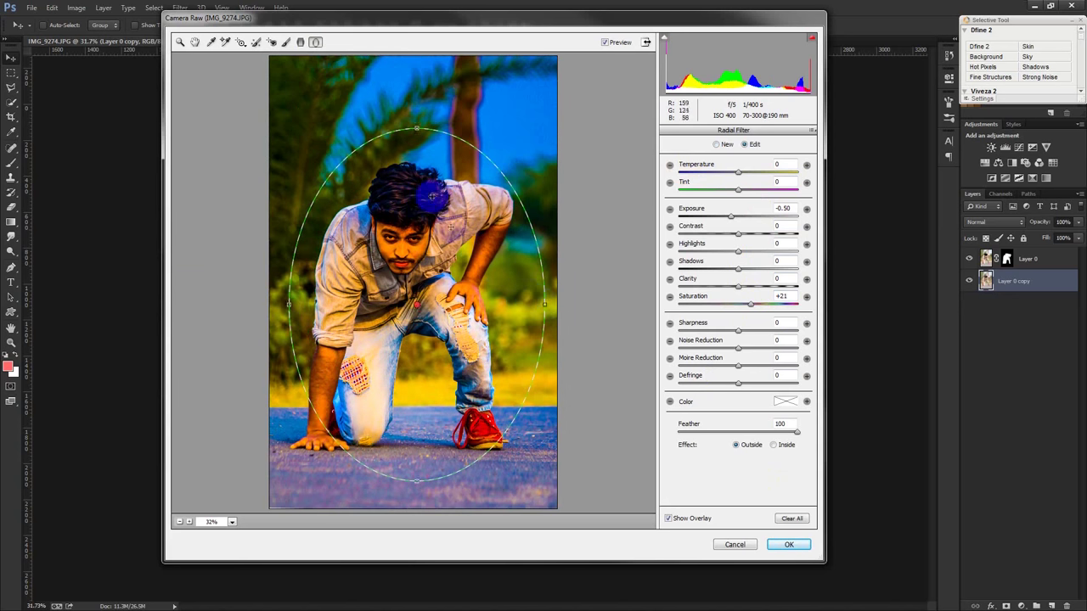
drag(450, 226, 445, 221)
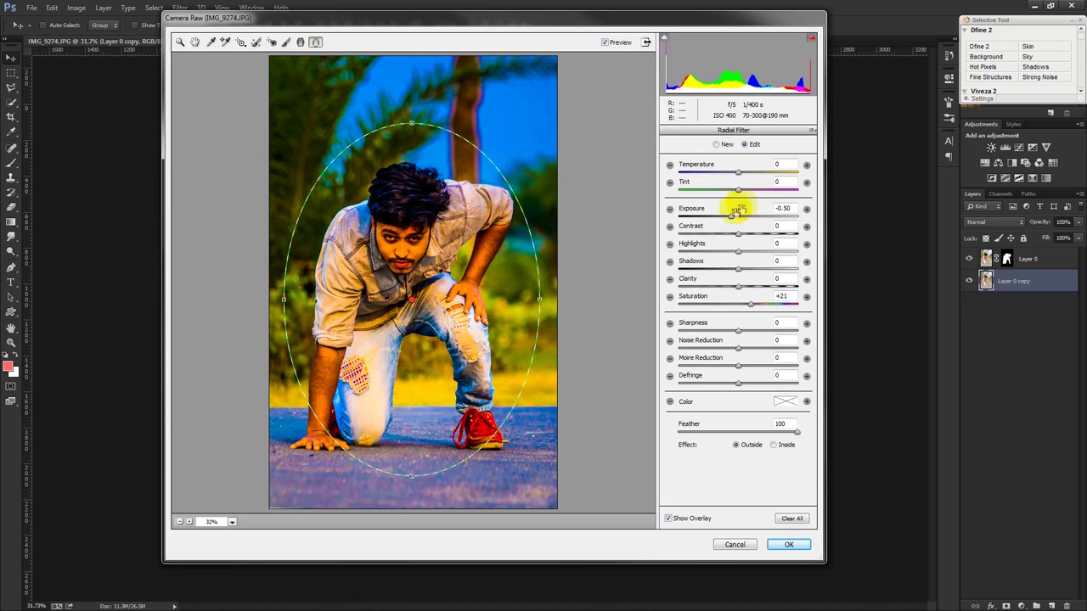
drag(727, 218, 734, 219)
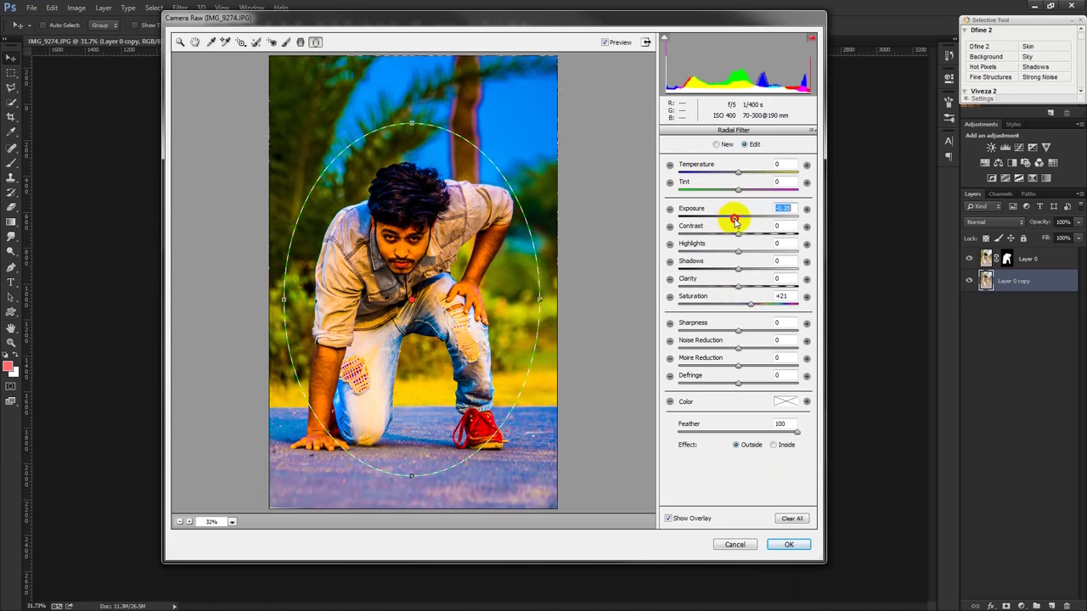
drag(736, 270, 758, 270)
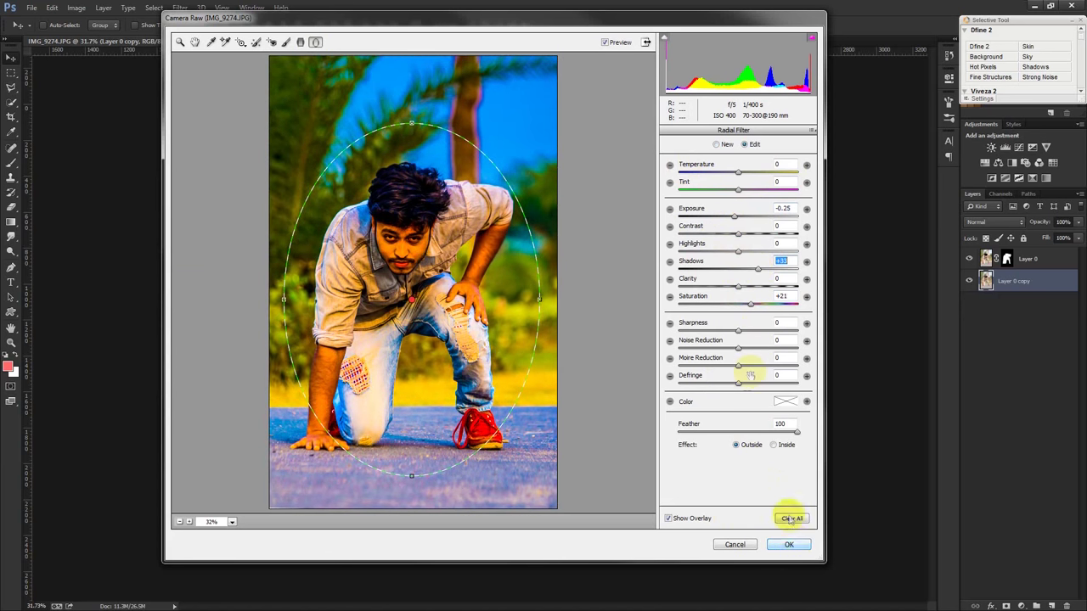
click(791, 546)
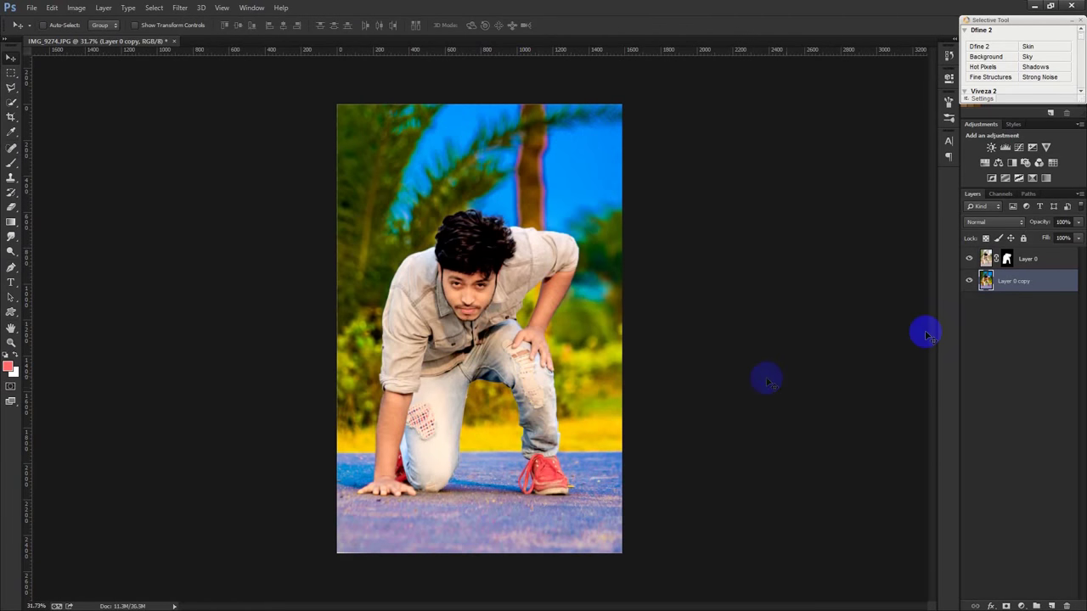
Try a Levels adjustment directly on Layer 0, then cancel it
click(1025, 258)
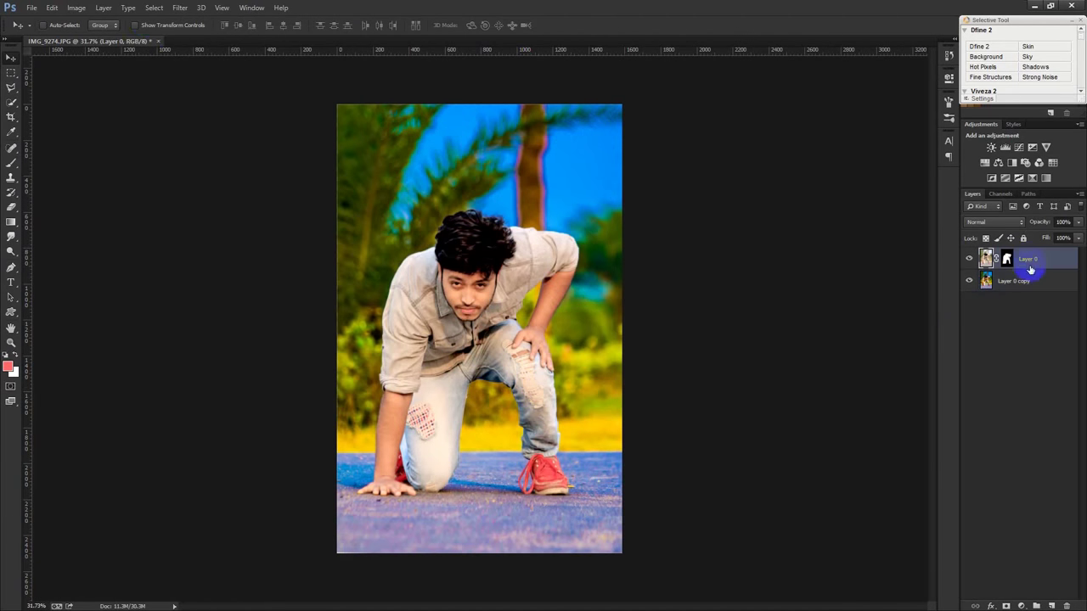
click(81, 12)
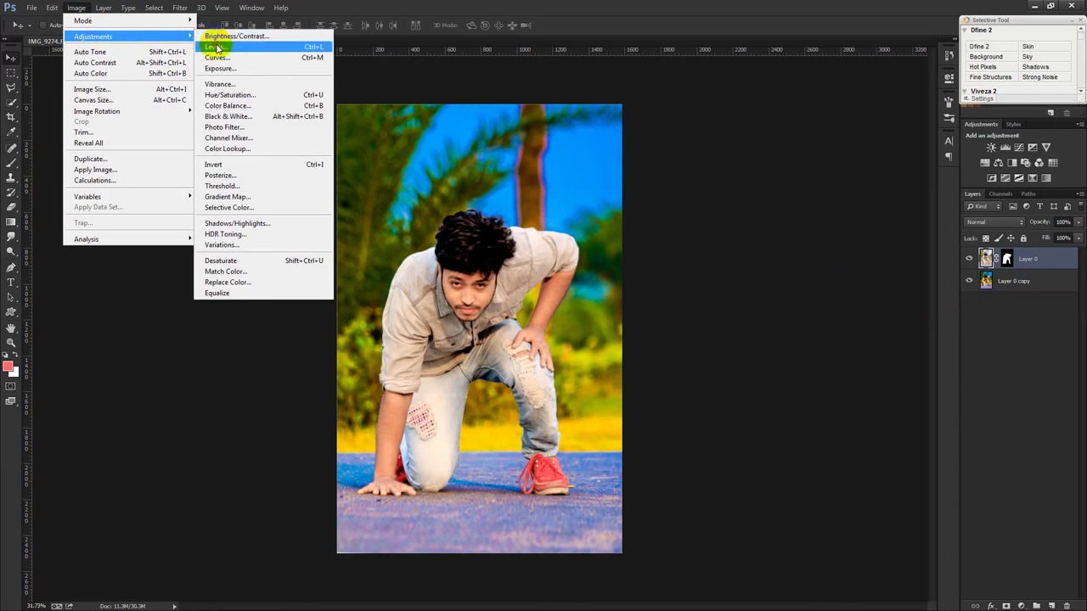
click(242, 53)
drag(631, 256, 653, 257)
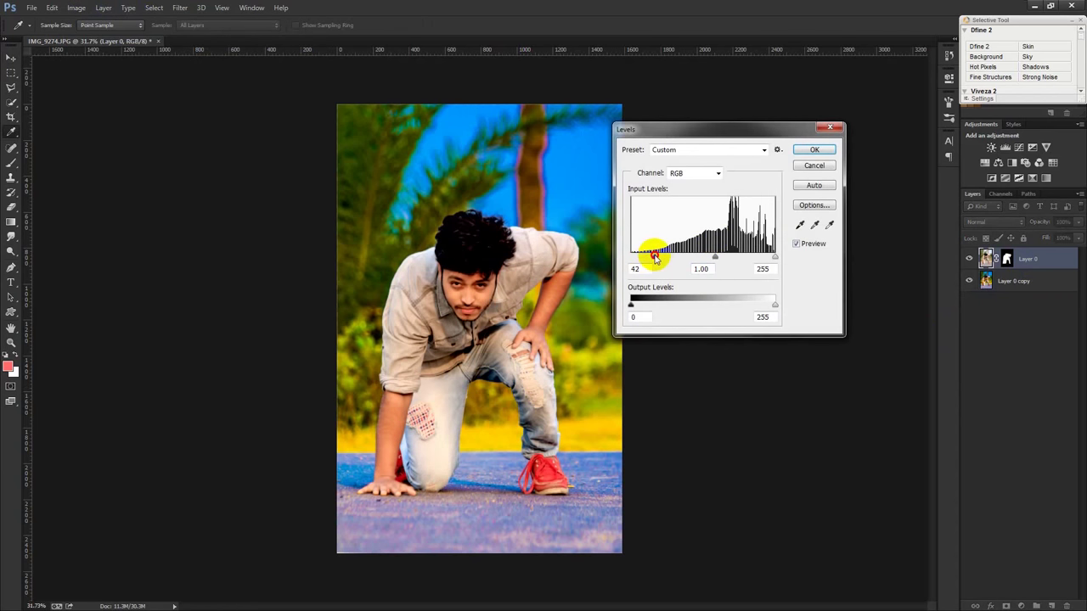
drag(774, 256, 724, 262)
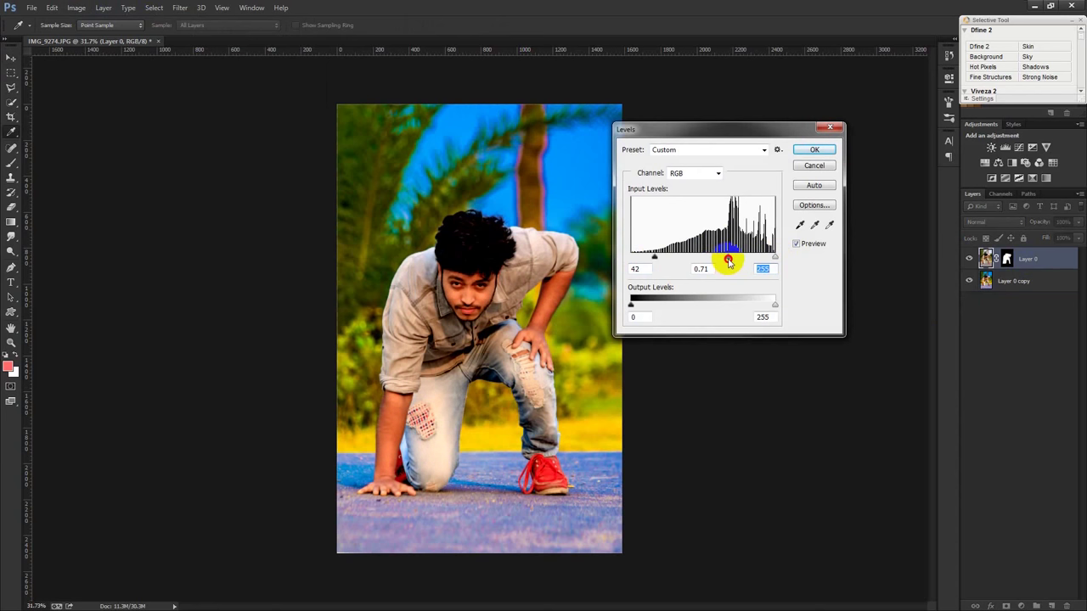
drag(728, 261, 728, 261)
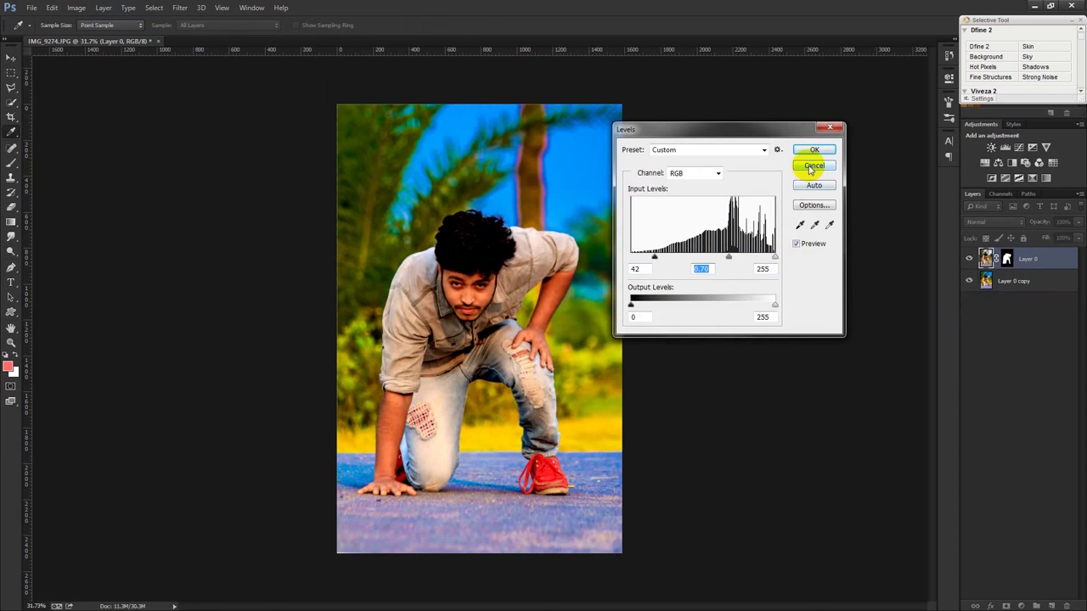
click(809, 167)
Add a Levels adjustment layer with input black 89 and white 236
key(v)
click(1023, 605)
click(1002, 414)
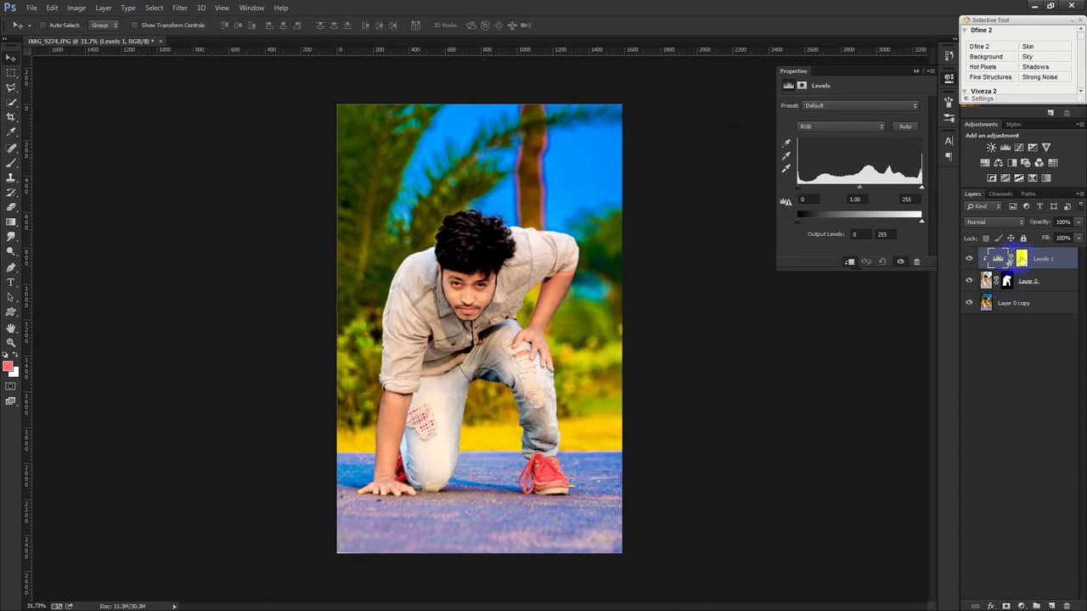
drag(797, 186, 837, 186)
drag(921, 187, 911, 188)
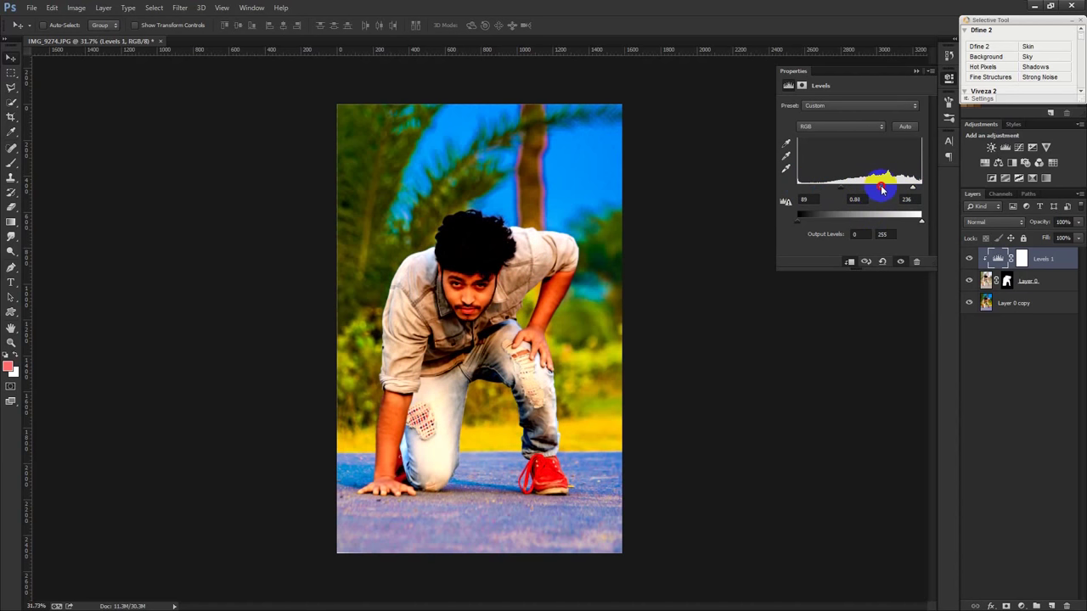
click(1021, 258)
click(11, 161)
scroll(372, 438, up, 3)
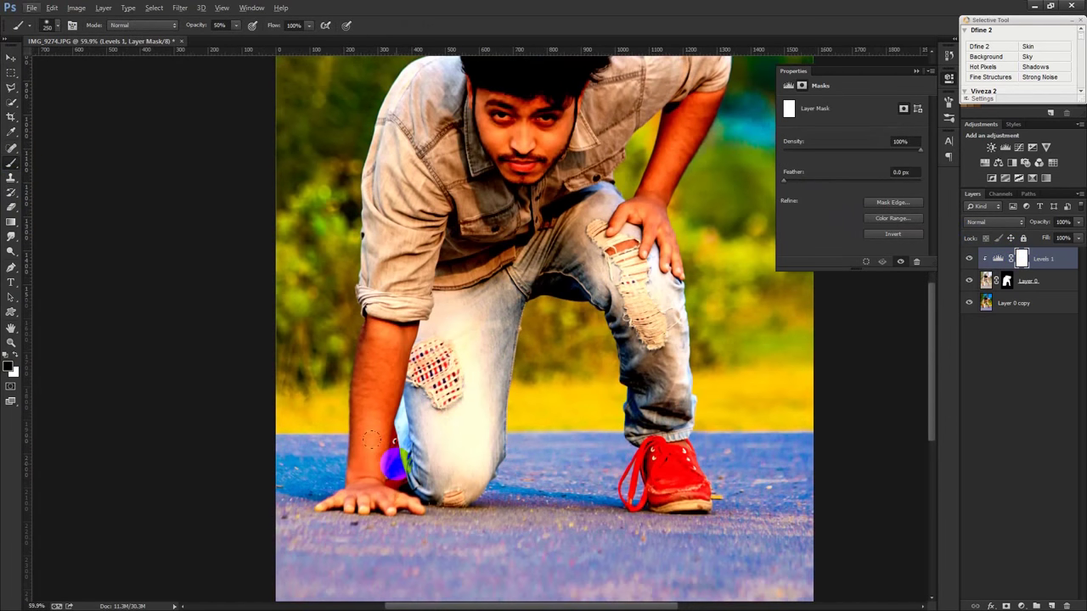
Paint black at 50% on the Levels 1 mask over the man's forearm and face
mouse_move(363, 491)
mouse_down()
mouse_move(398, 334)
mouse_move(385, 395)
mouse_up()
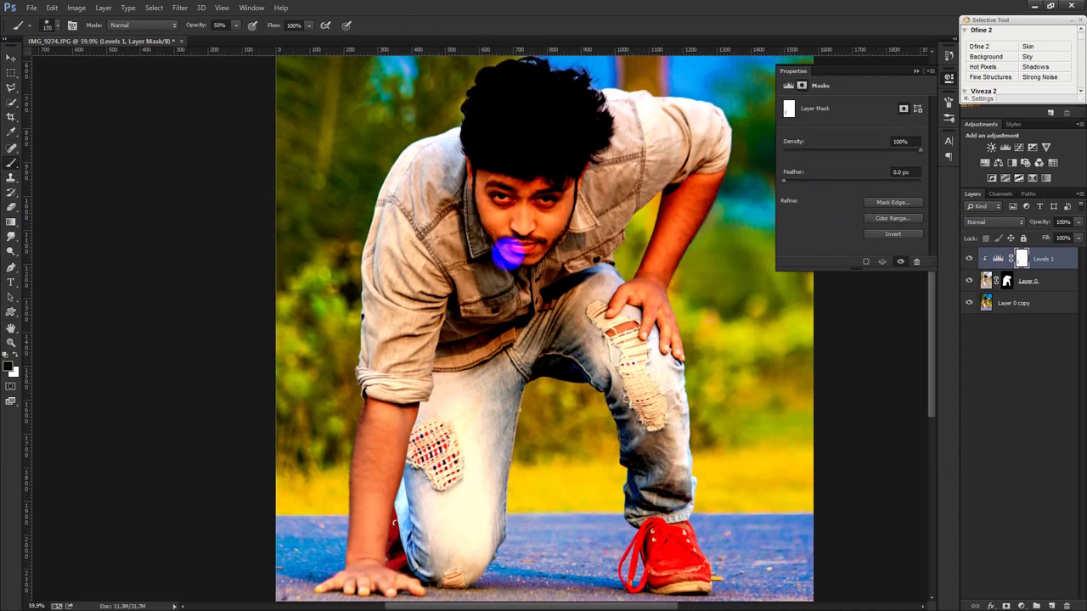
mouse_move(494, 204)
mouse_down()
mouse_move(507, 202)
mouse_move(520, 246)
mouse_move(500, 191)
mouse_move(545, 191)
mouse_move(632, 292)
mouse_move(700, 174)
mouse_move(655, 265)
mouse_up()
mouse_move(675, 348)
mouse_down()
mouse_move(670, 213)
mouse_move(696, 181)
mouse_up()
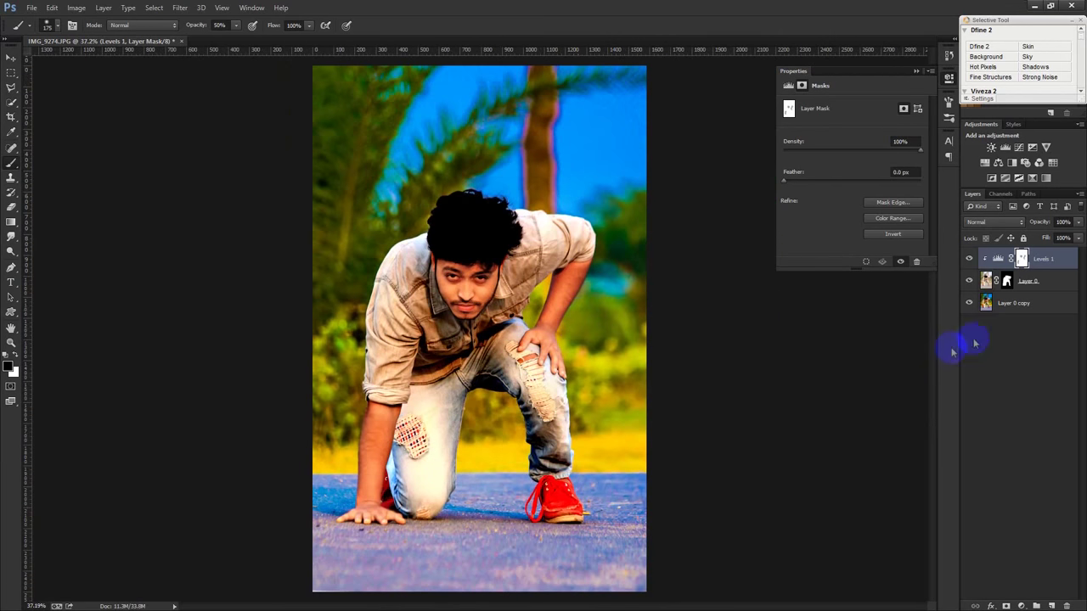
click(1034, 281)
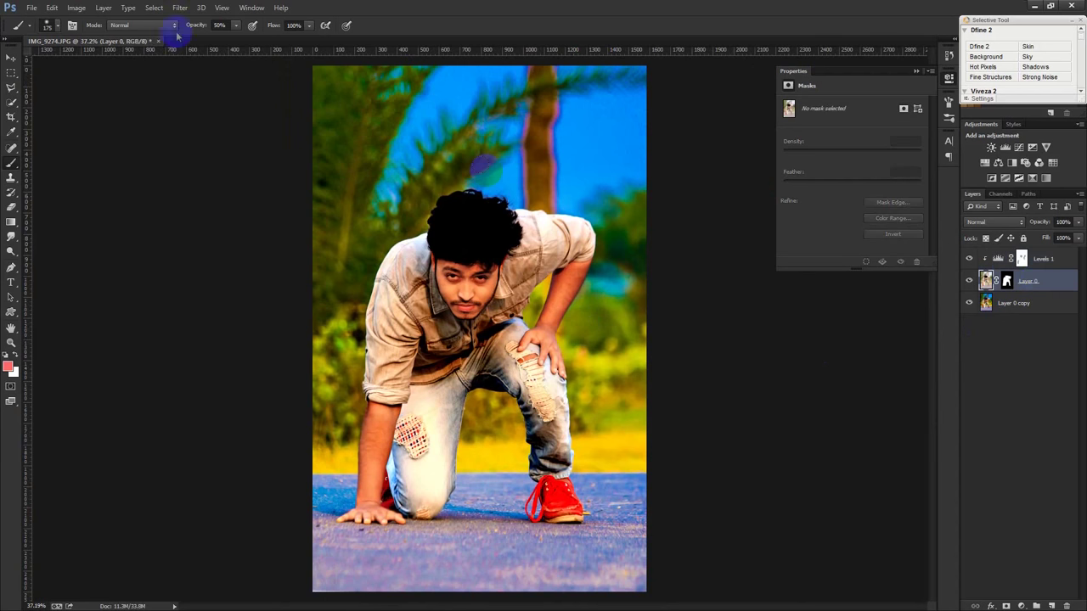
Apply Selective Color to Layer 0 with Reds Black at -11%
click(76, 8)
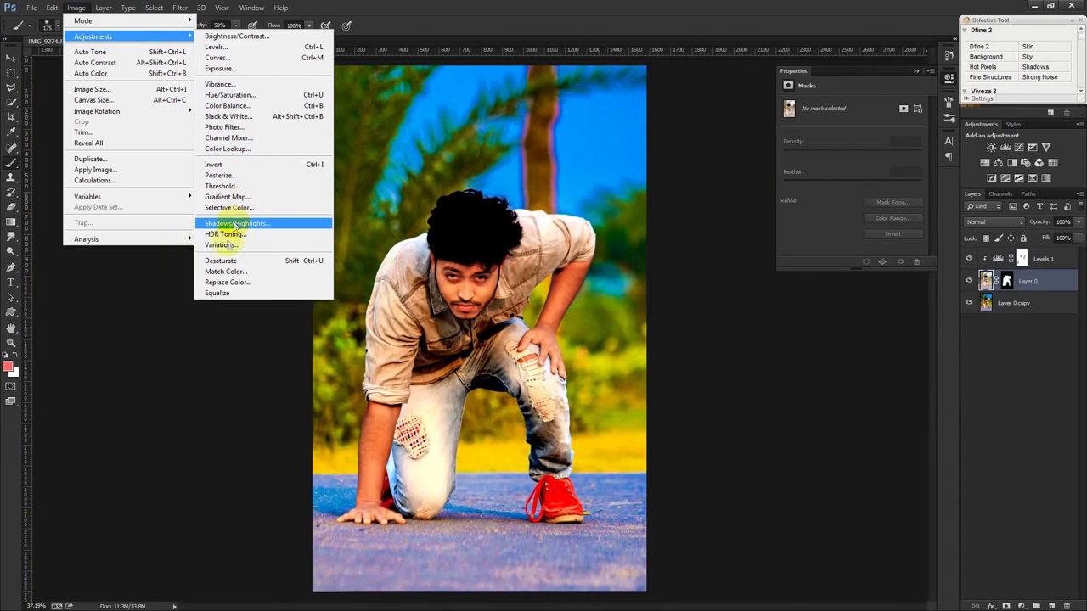
click(240, 208)
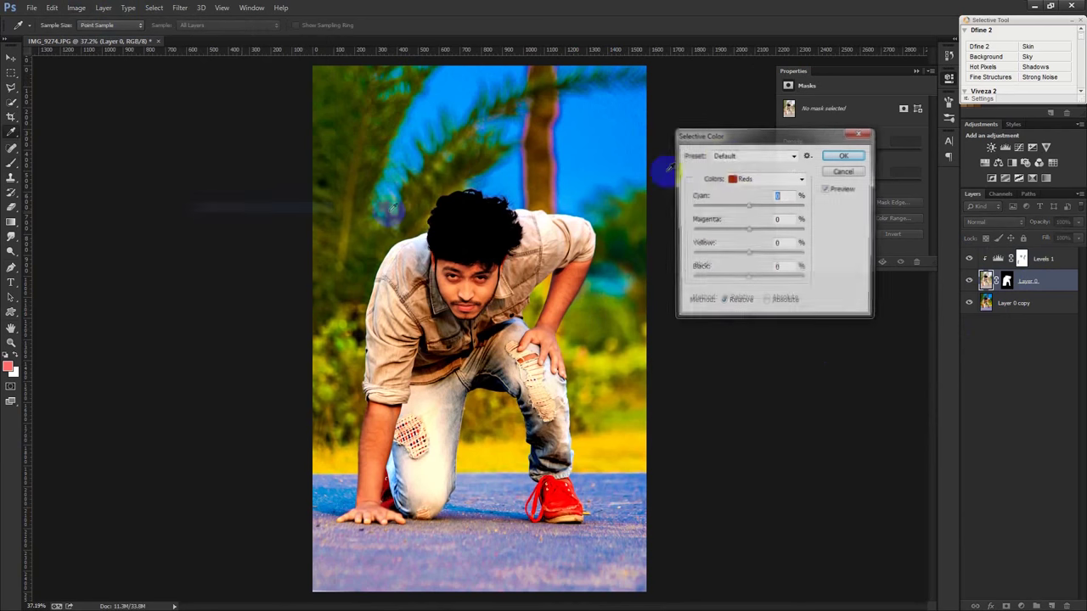
drag(748, 278, 723, 286)
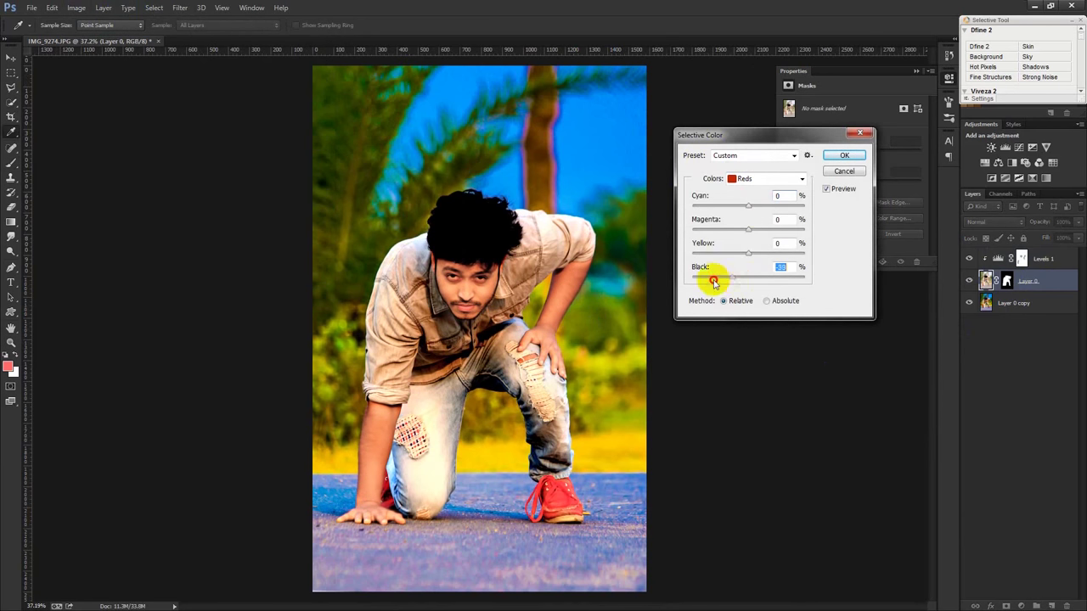
click(844, 156)
Return to the Brush on the Levels 1 mask with default black and white colours
key(b)
scroll(490, 356, up, 1)
click(1021, 258)
key(d)
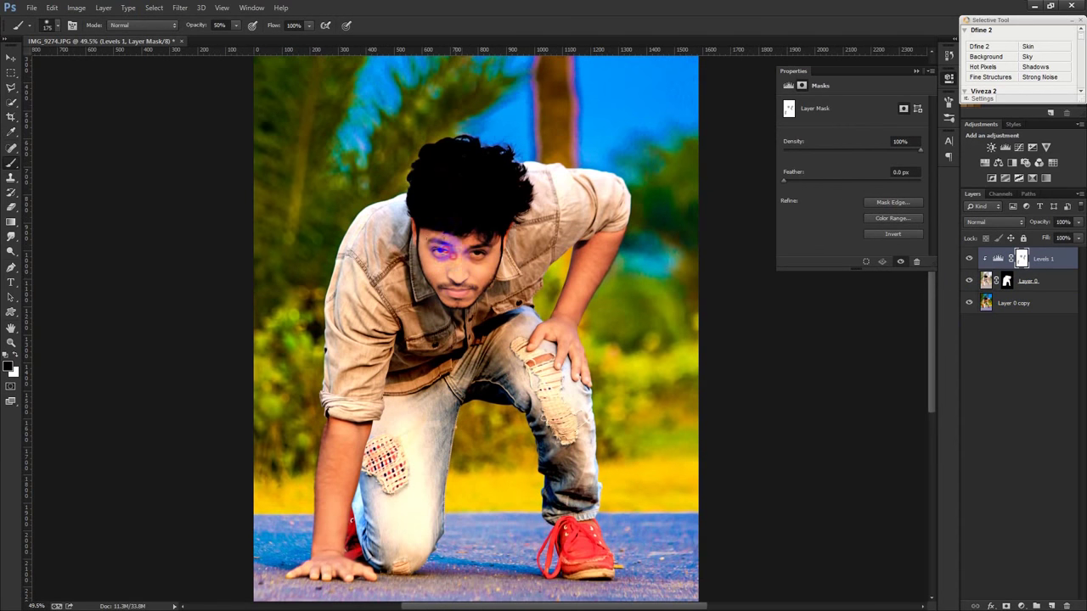
Brush black on the Levels 1 mask over the hand, forearm, chin and neck
drag(554, 332, 596, 253)
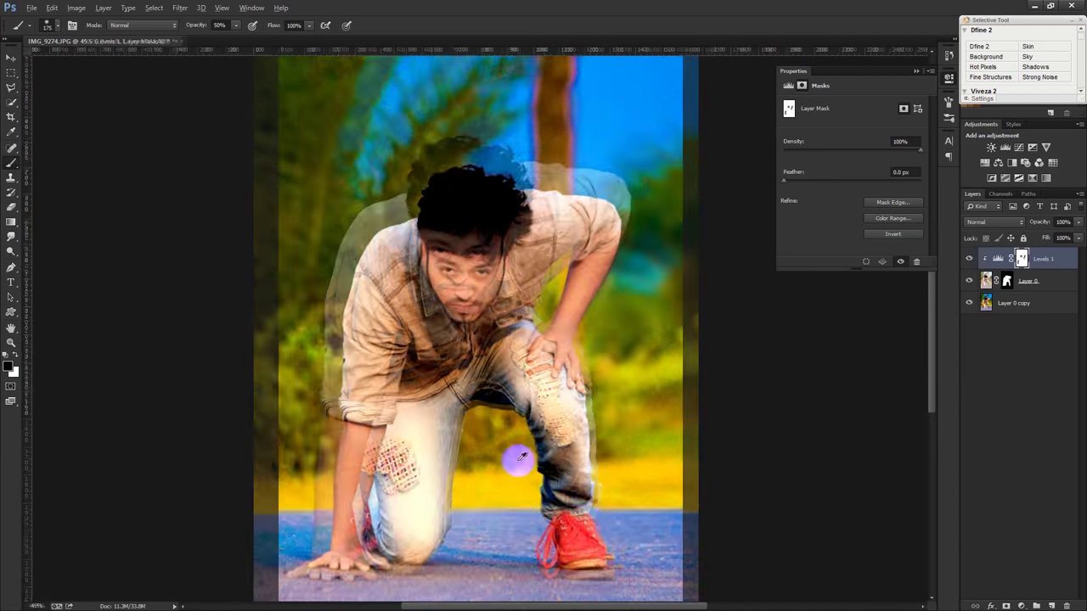
scroll(513, 456, down, 1)
scroll(458, 310, up, 3)
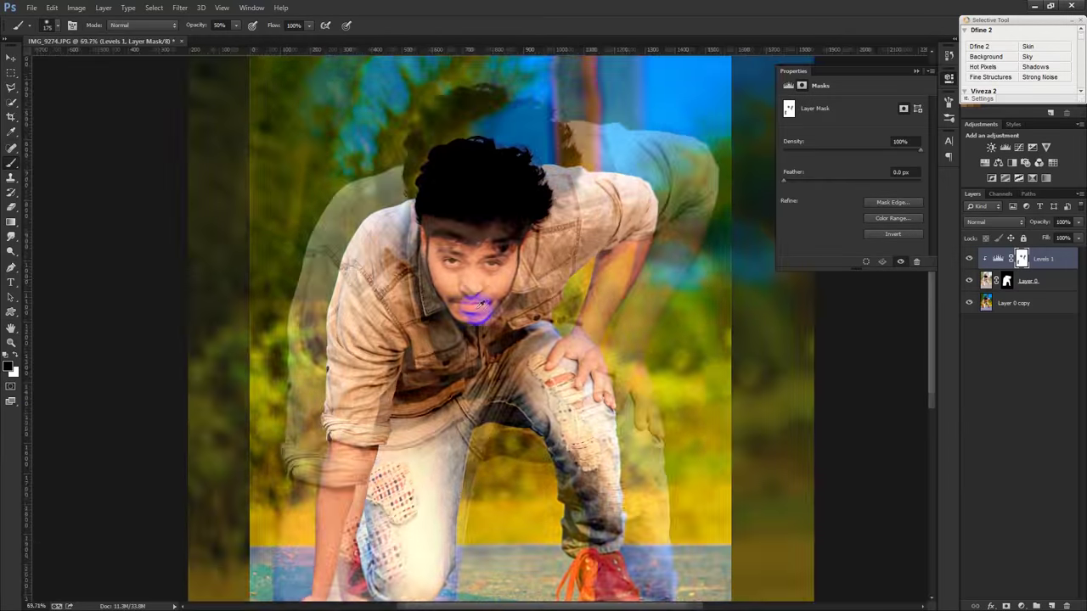
click(8, 355)
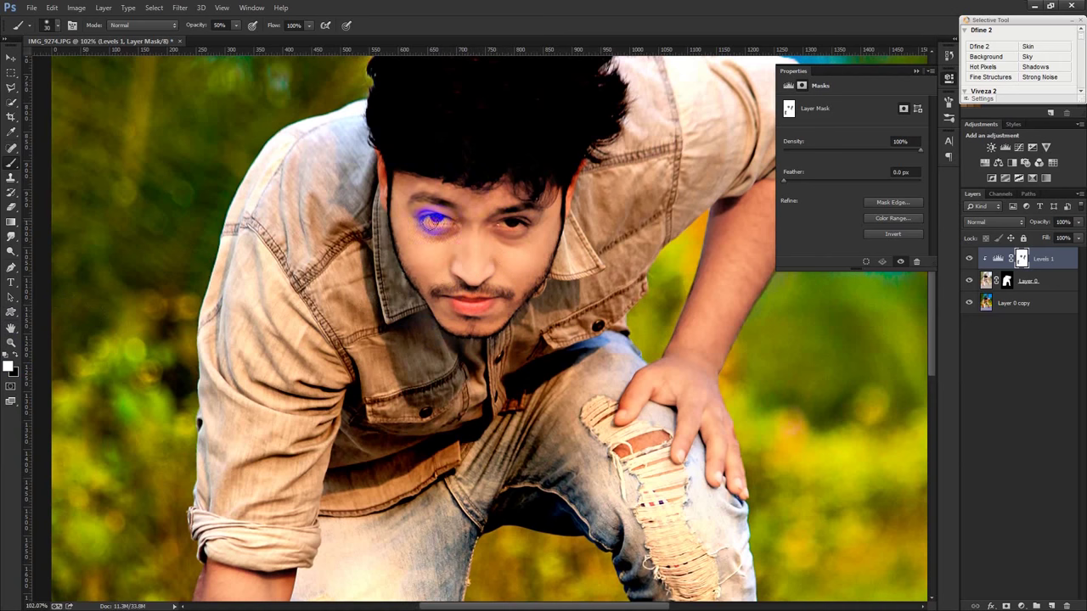
key(ctrl+0)
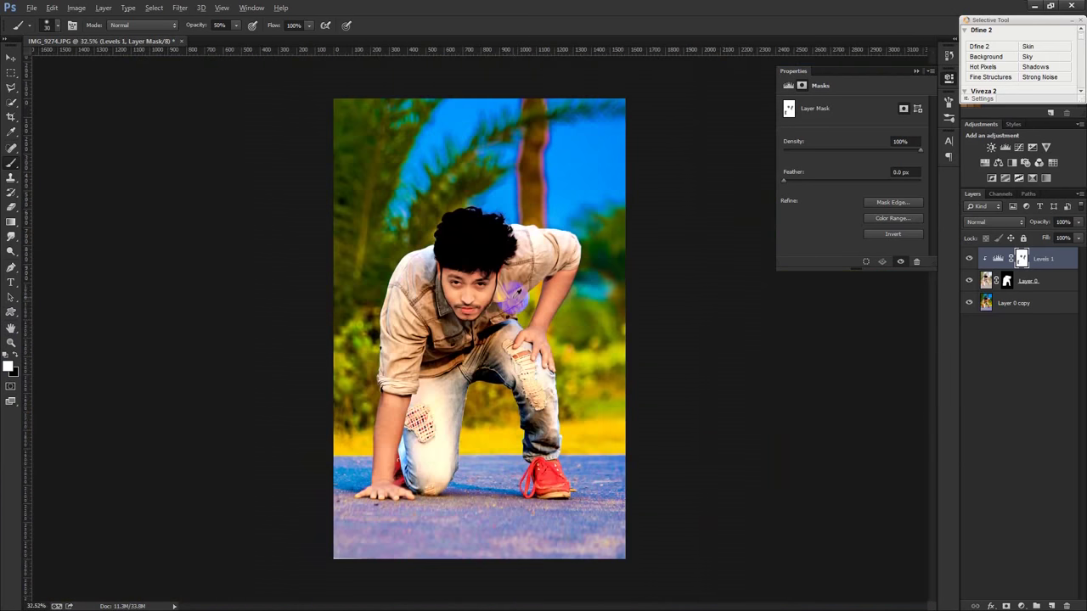
scroll(475, 254, up, 3)
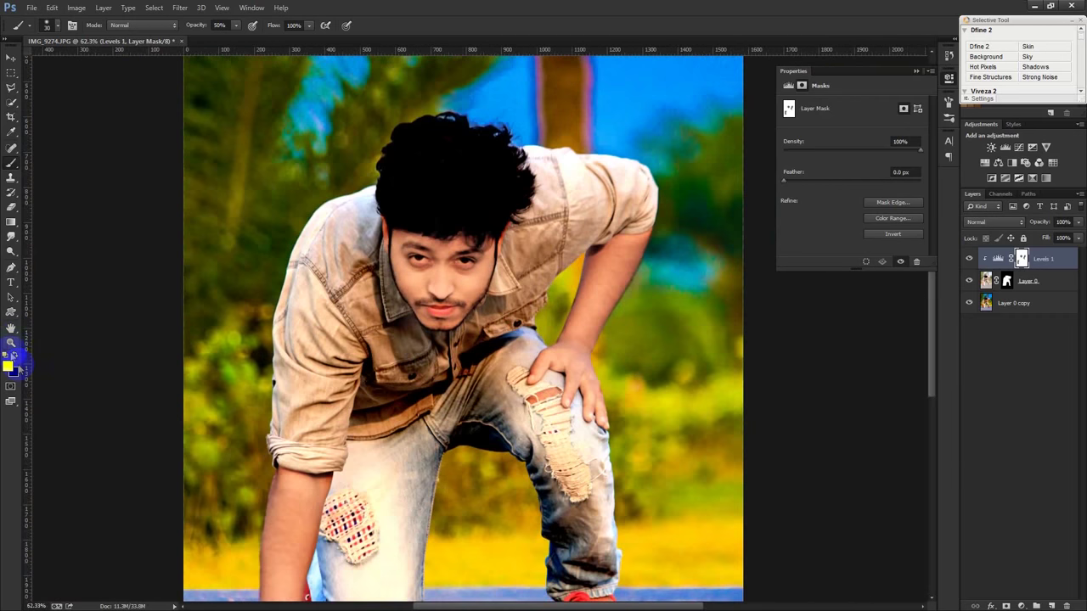
click(8, 356)
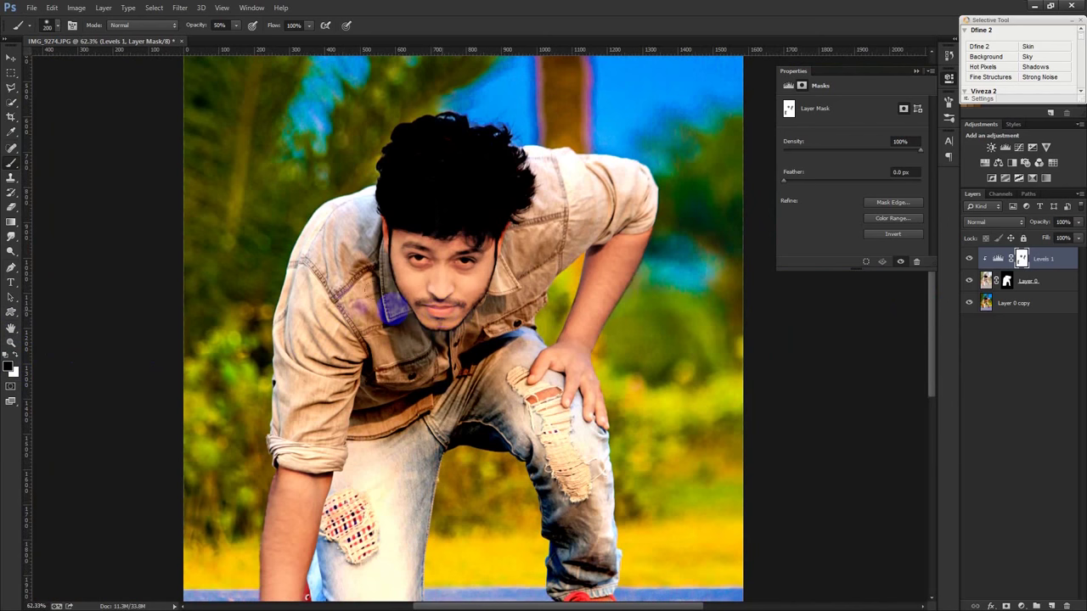
drag(392, 307, 430, 326)
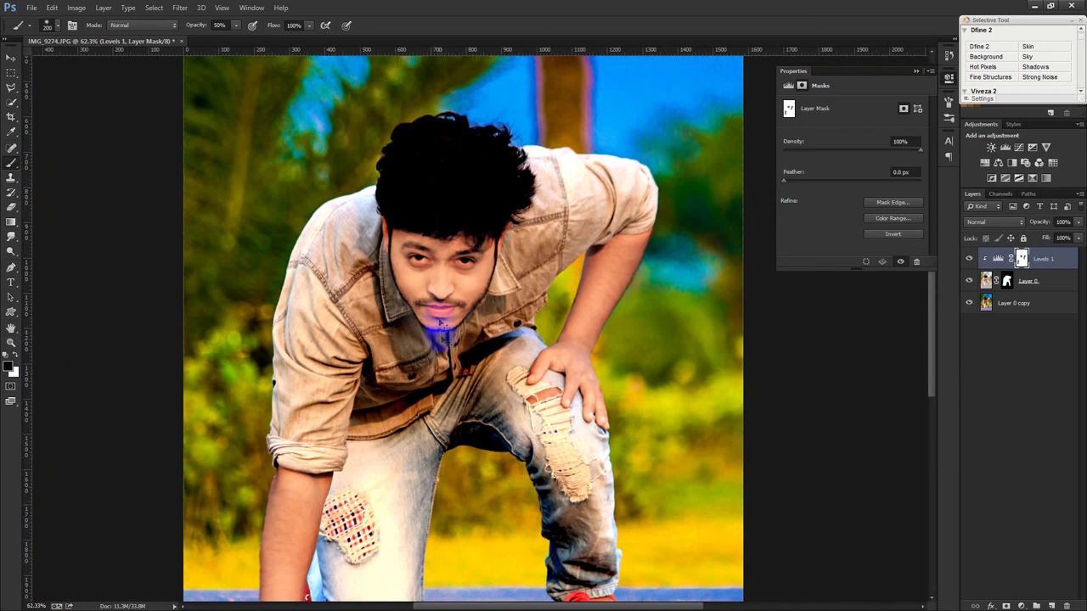
click(11, 57)
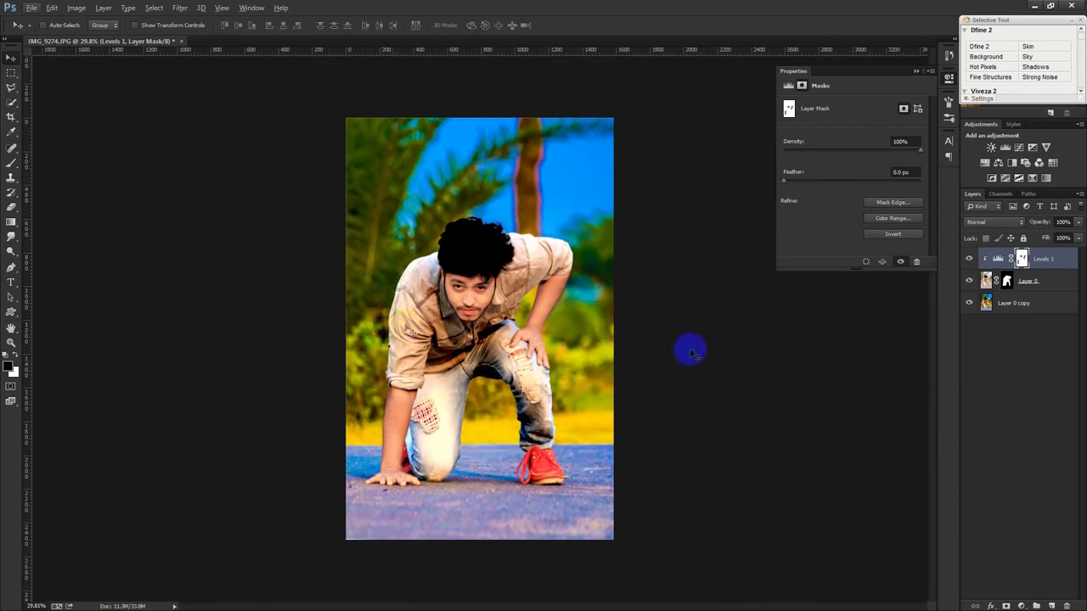
Merge Levels 1 into the man's layer, then select Layer 0 copy
click(1036, 264)
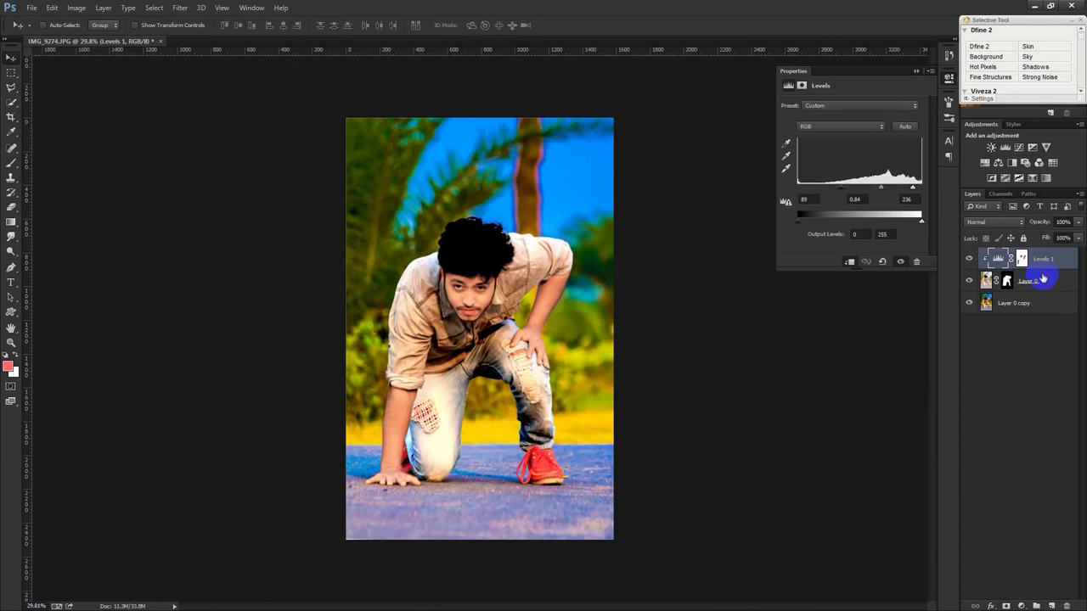
ctrl+click(1042, 280)
key(ctrl+e)
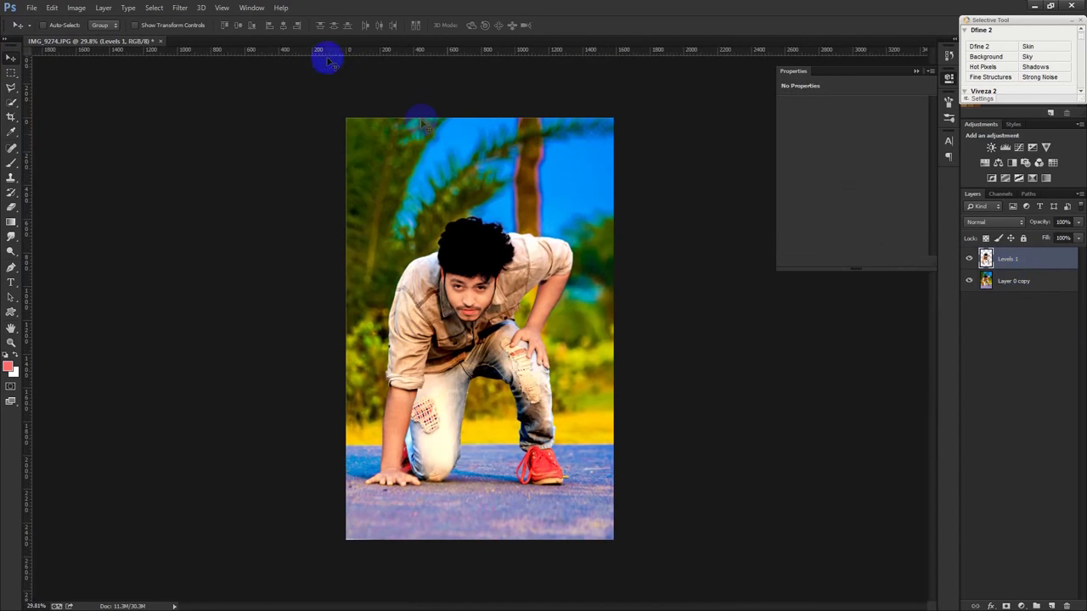
click(181, 8)
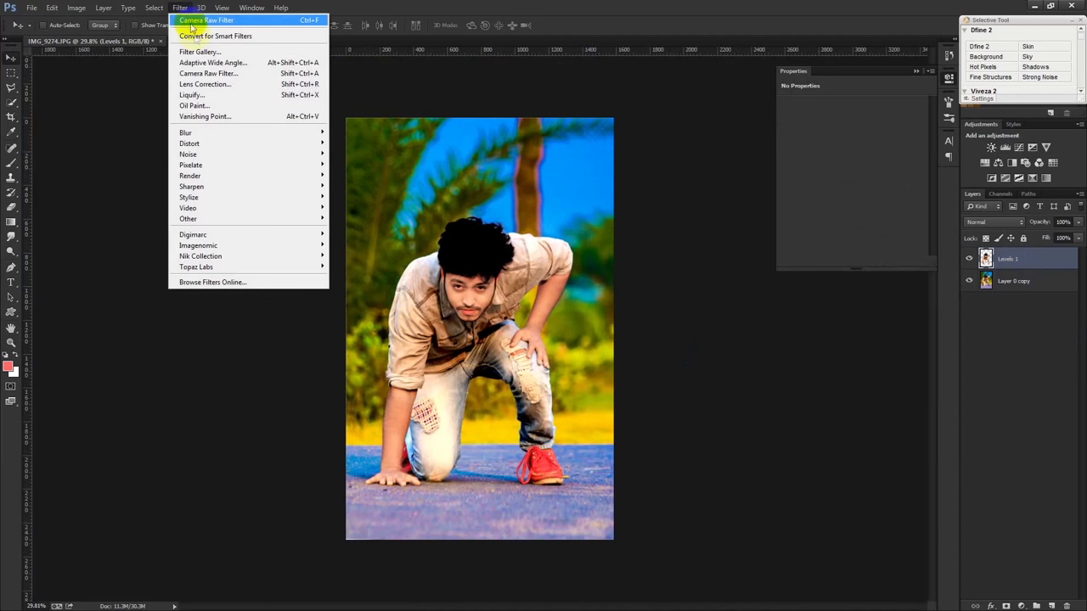
click(1025, 283)
Apply a Dark Strokes filter to Layer 0 copy with reduced Black Intensity
click(187, 12)
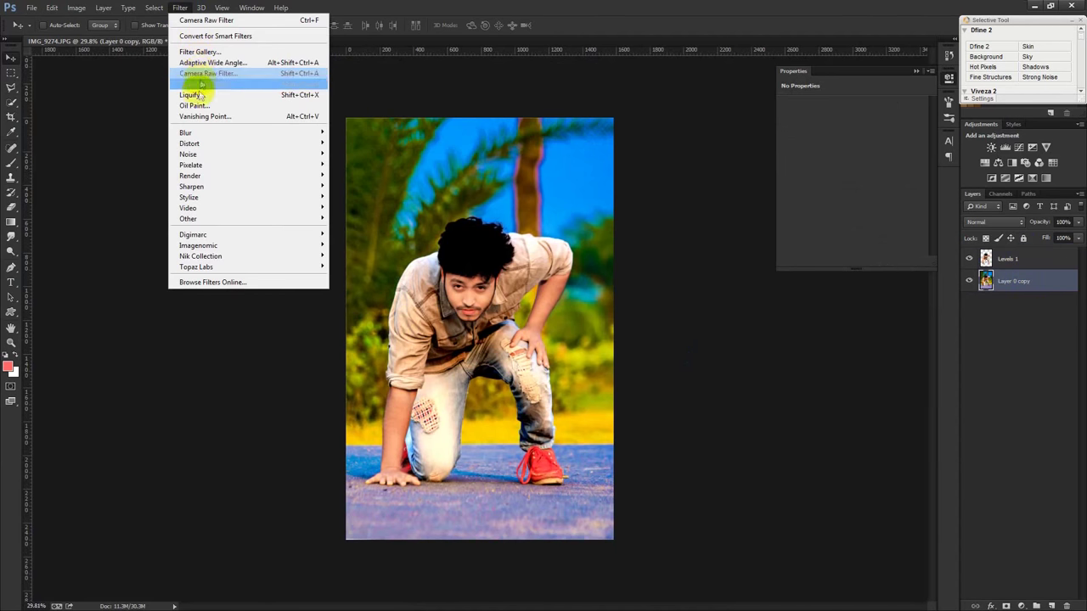
click(220, 53)
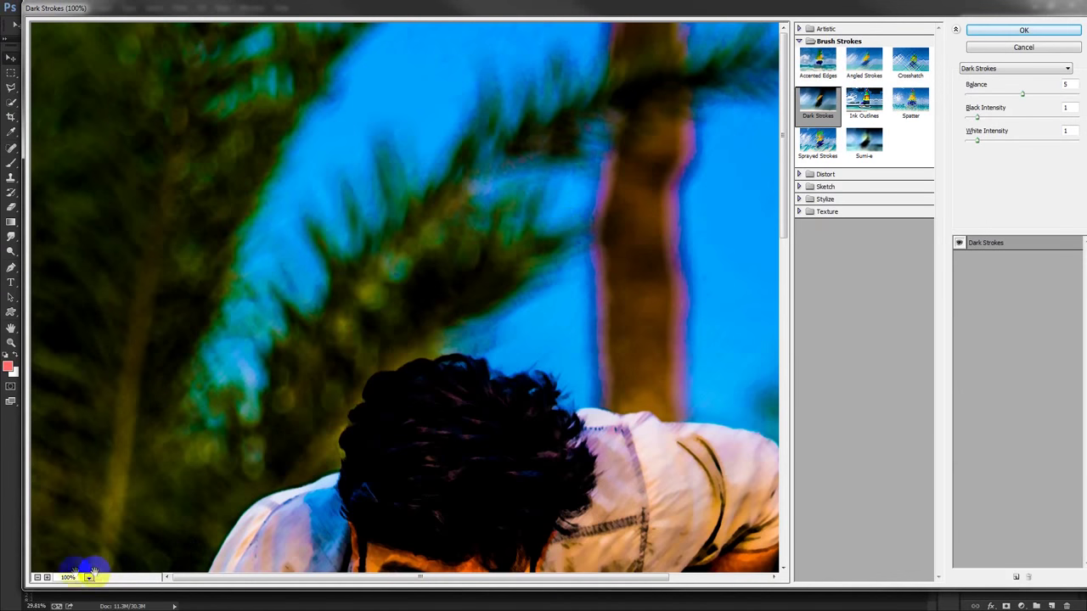
click(36, 577)
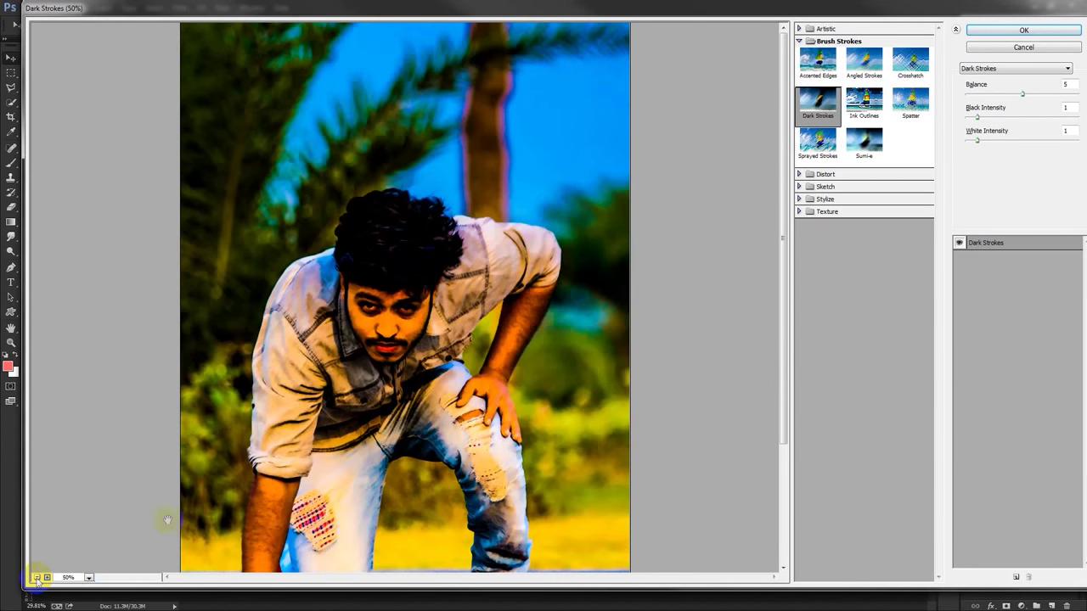
drag(415, 397, 444, 311)
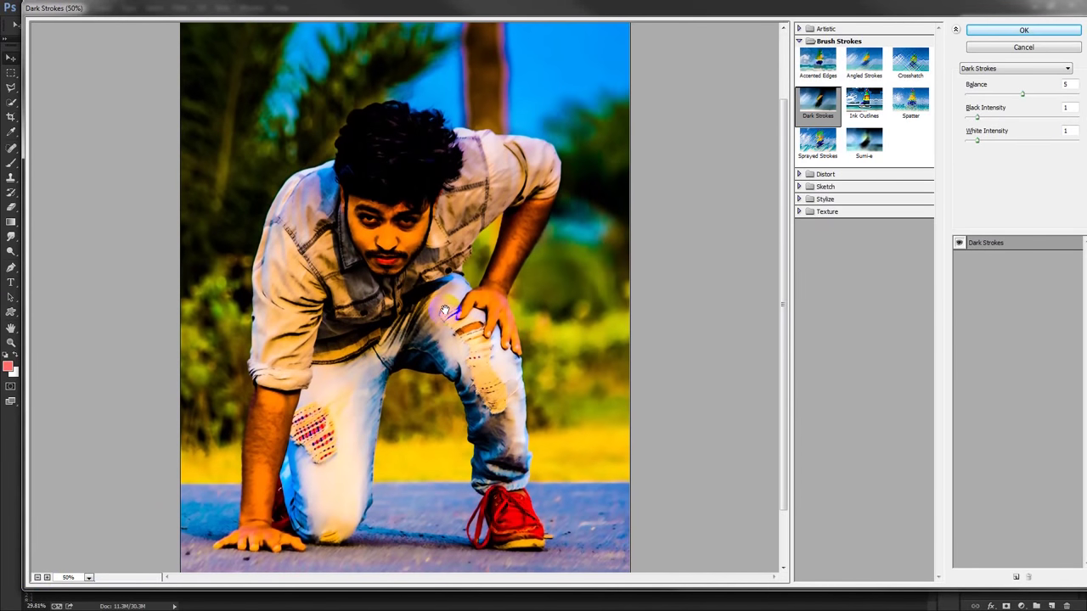
click(1025, 95)
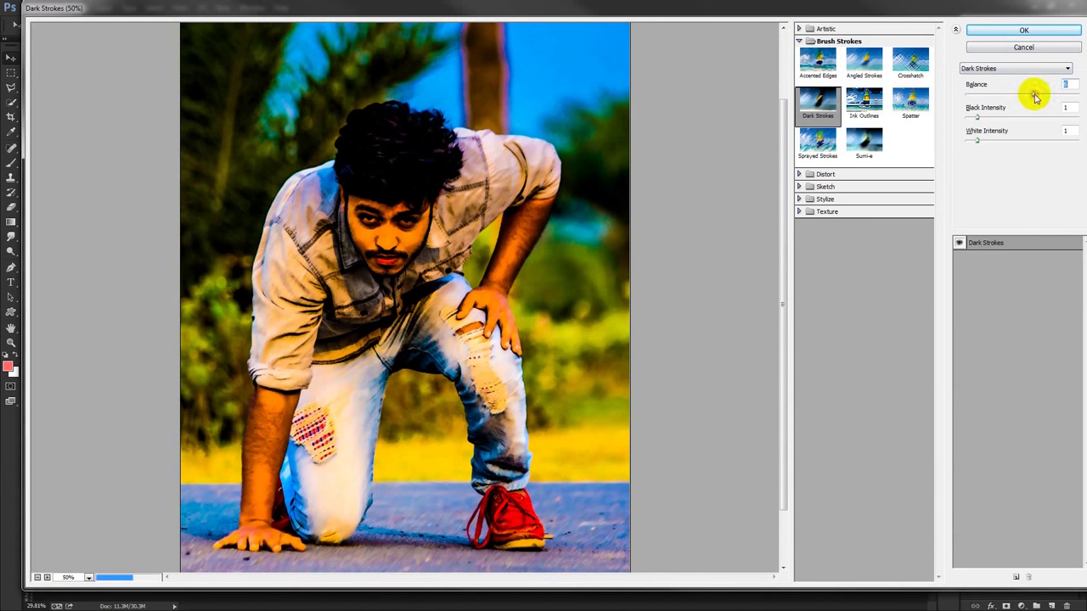
mouse_move(993, 119)
mouse_down()
mouse_move(1008, 111)
mouse_move(975, 120)
mouse_up()
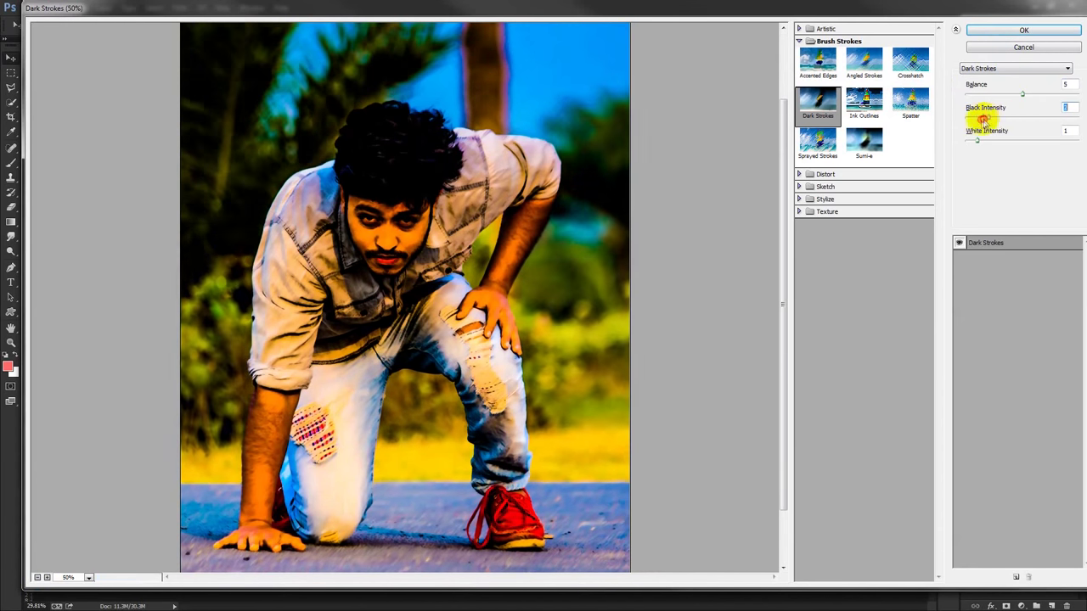
click(1001, 30)
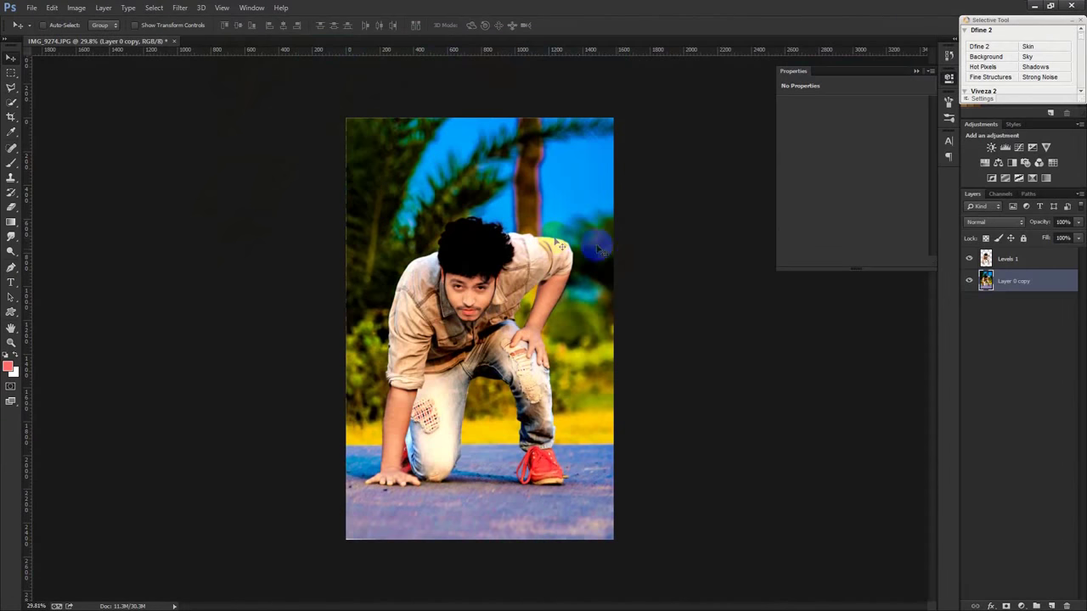
click(1006, 259)
Apply Dark Strokes to the man's cut-out layer with lower Balance and Black Intensity 0
click(180, 7)
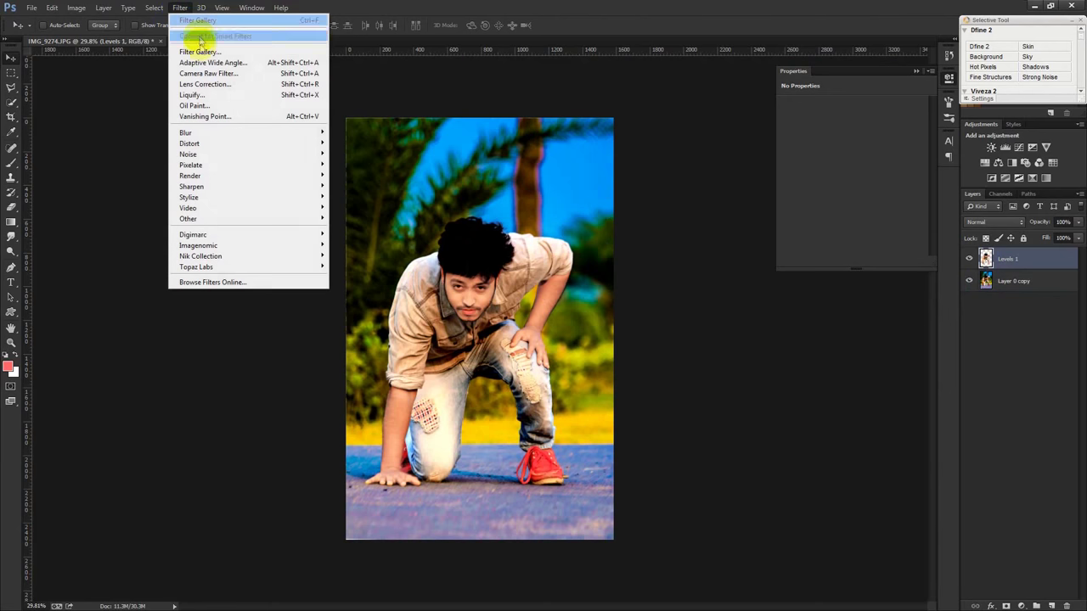
click(180, 50)
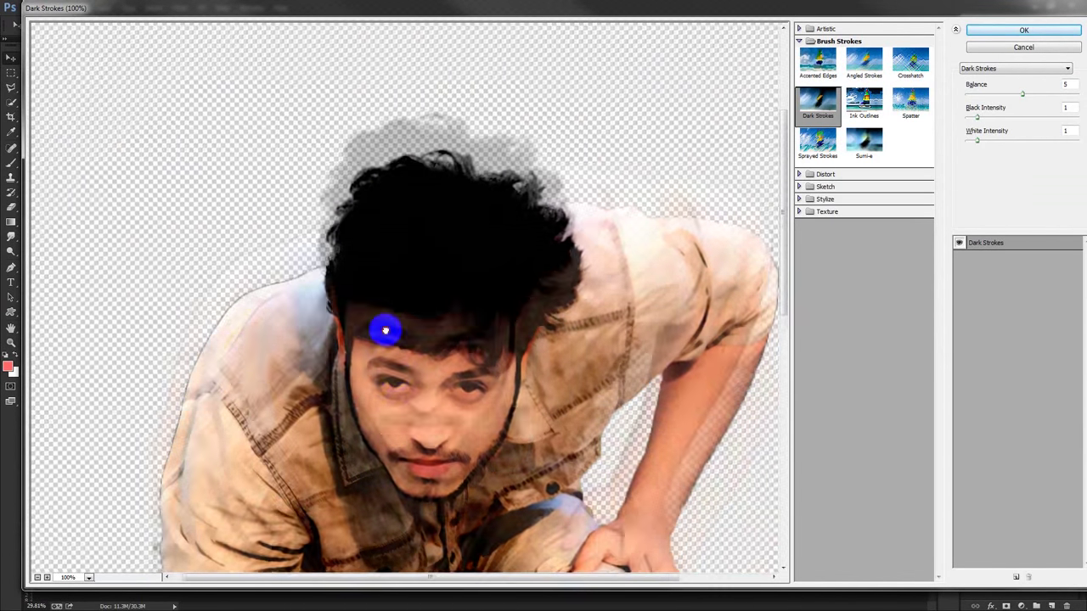
drag(385, 331, 386, 335)
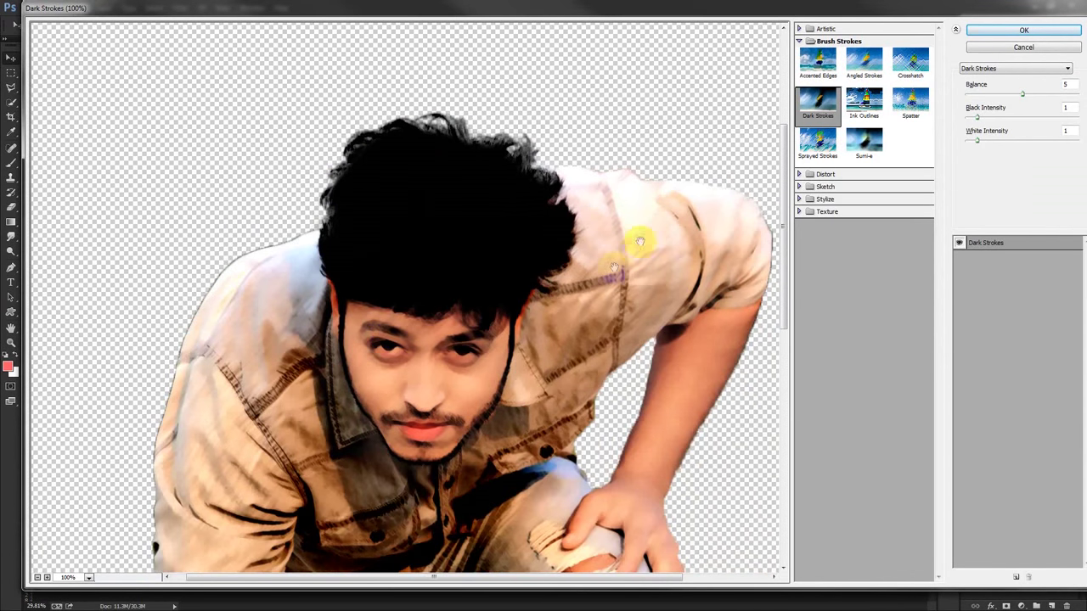
drag(1022, 95, 1002, 95)
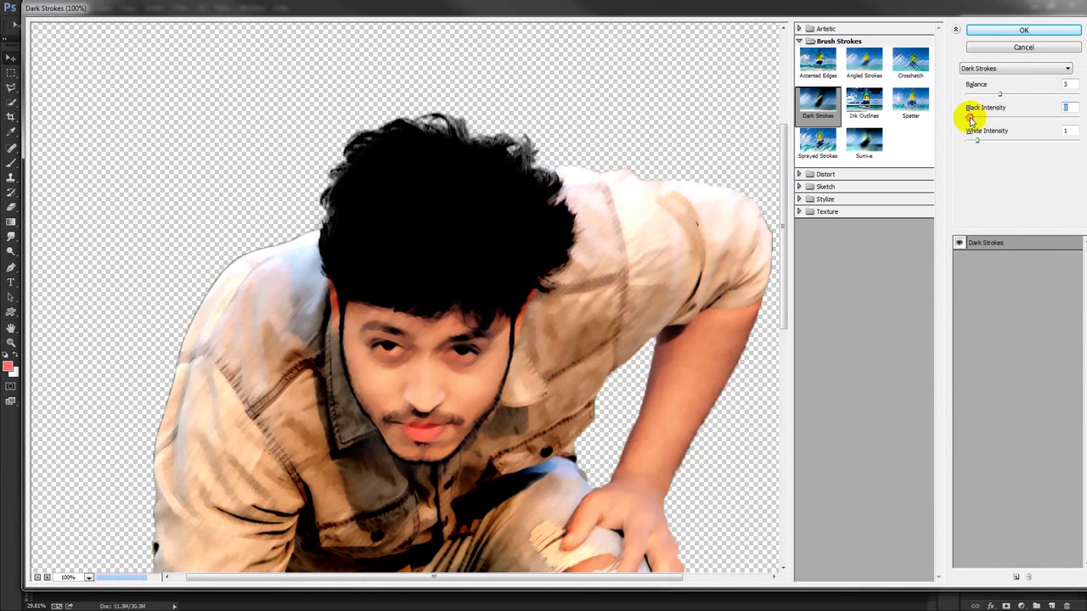
click(1022, 95)
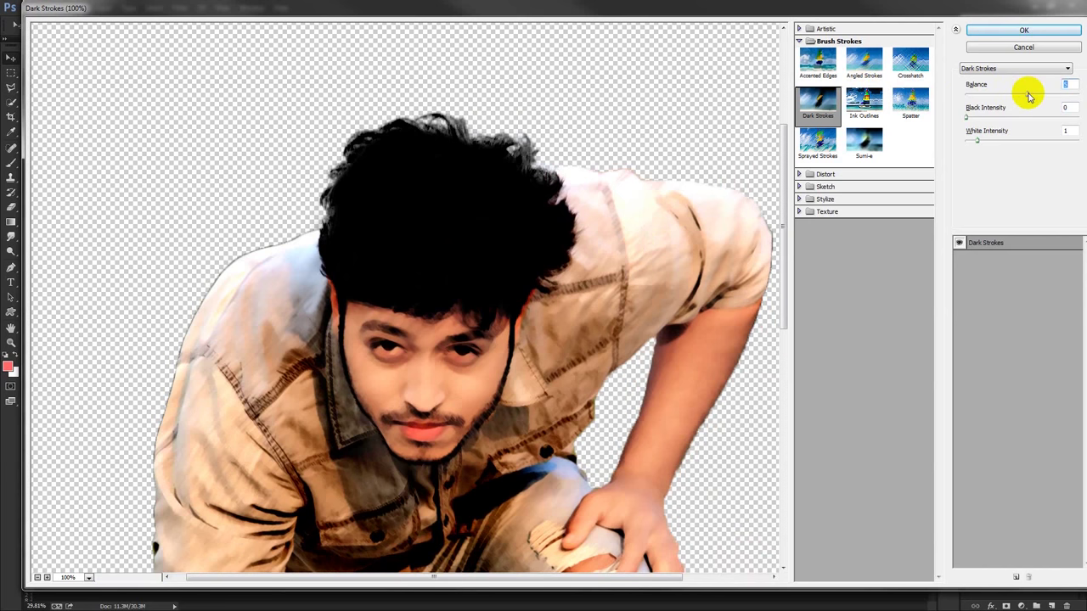
click(1027, 31)
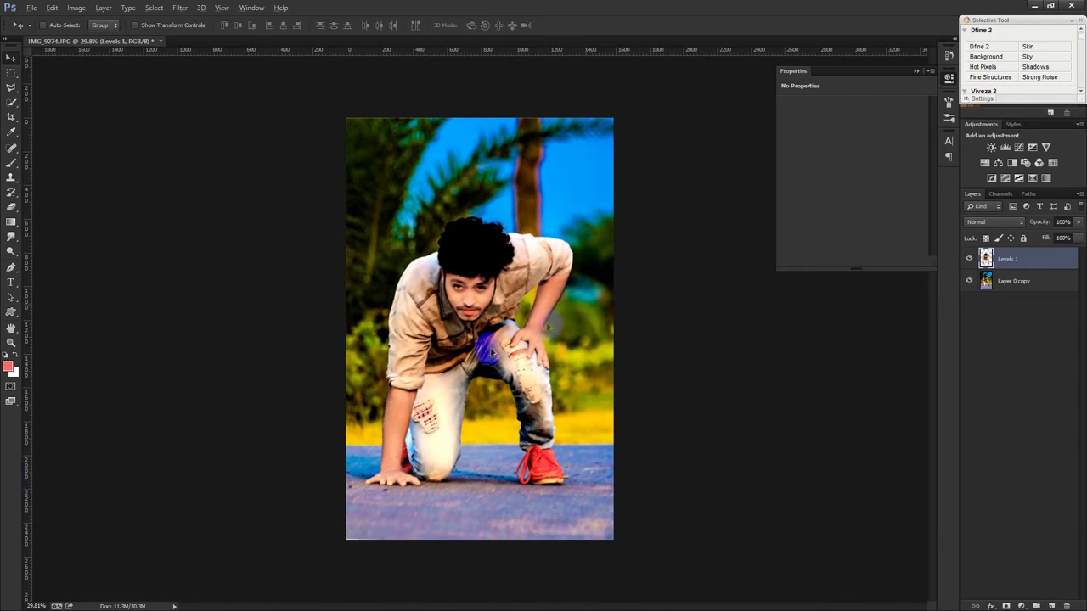
scroll(489, 352, up, 2)
scroll(489, 352, down, 1)
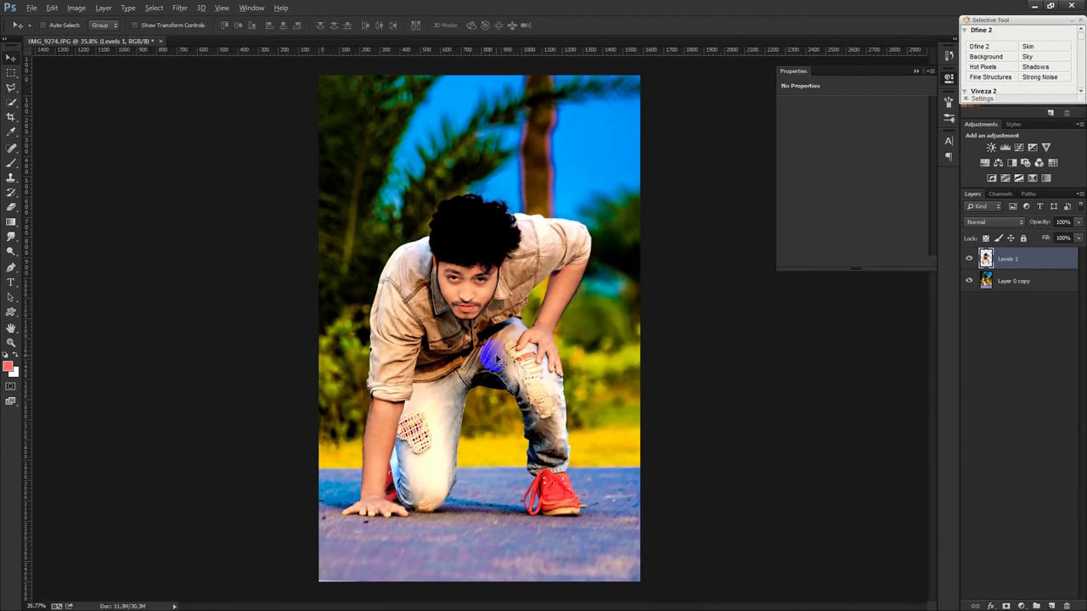
Camera Raw grade the man: Vibrance +48, Contrast +52, Shadows +38, Clarity +70, lower highlights/whites, Temperature +4
scroll(498, 360, down, 1)
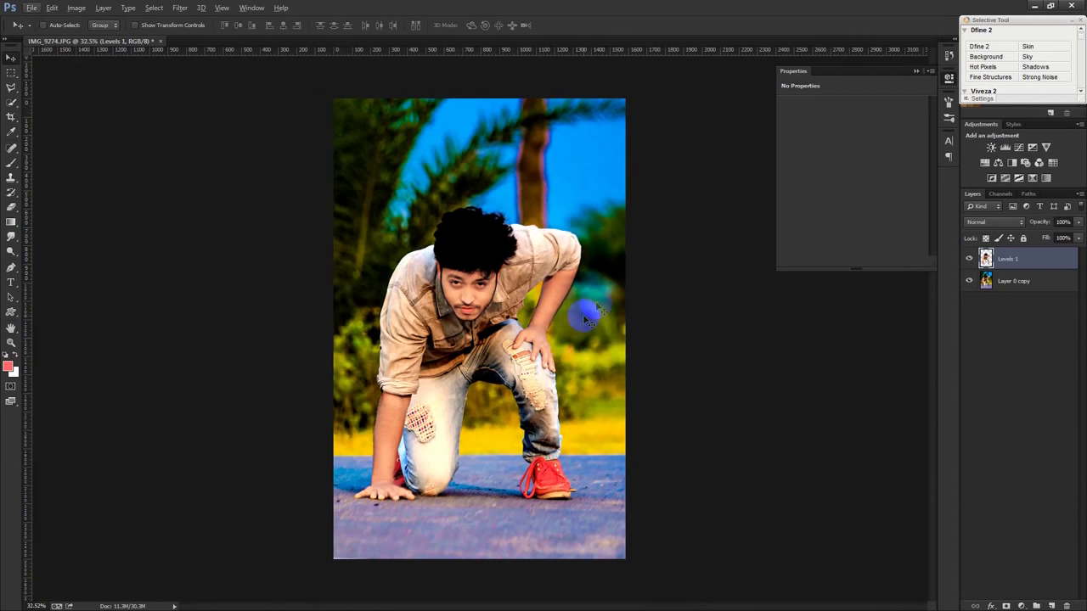
click(77, 7)
mouse_move(179, 8)
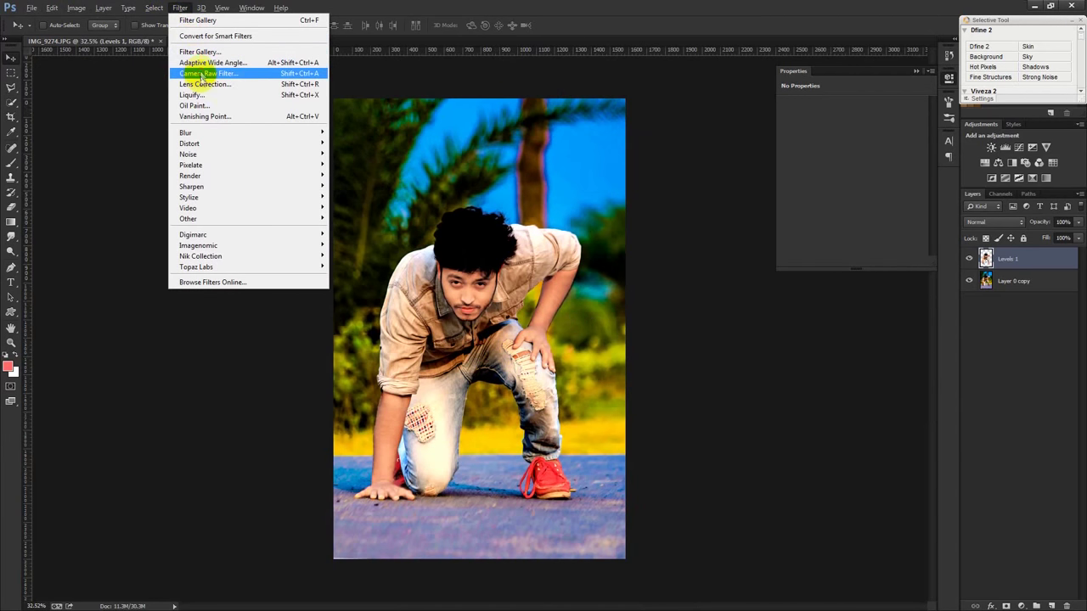
click(202, 74)
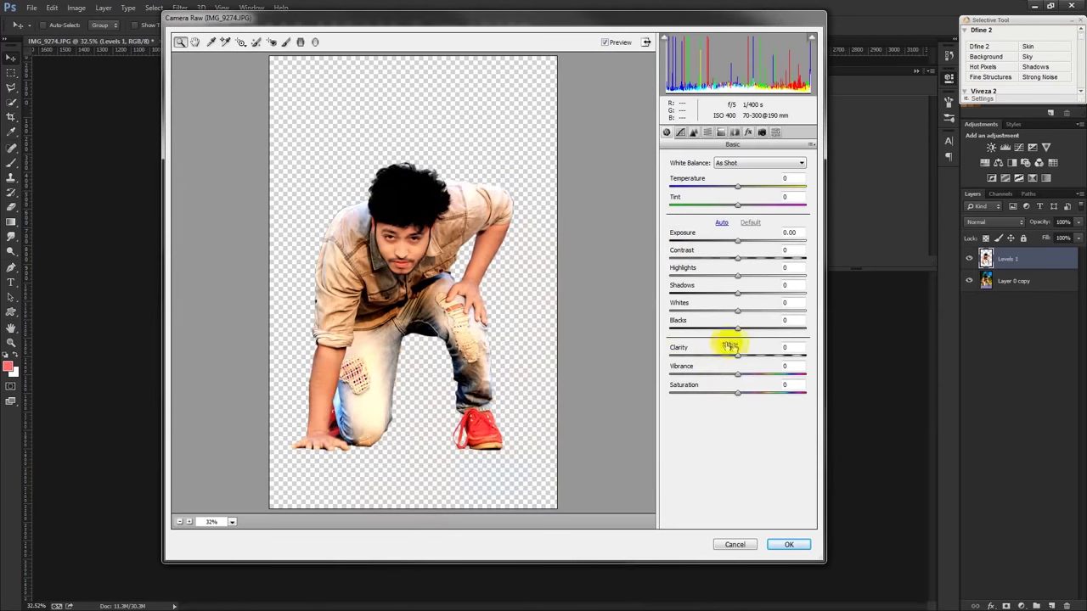
mouse_move(739, 376)
mouse_down()
mouse_move(780, 376)
mouse_move(769, 374)
mouse_up()
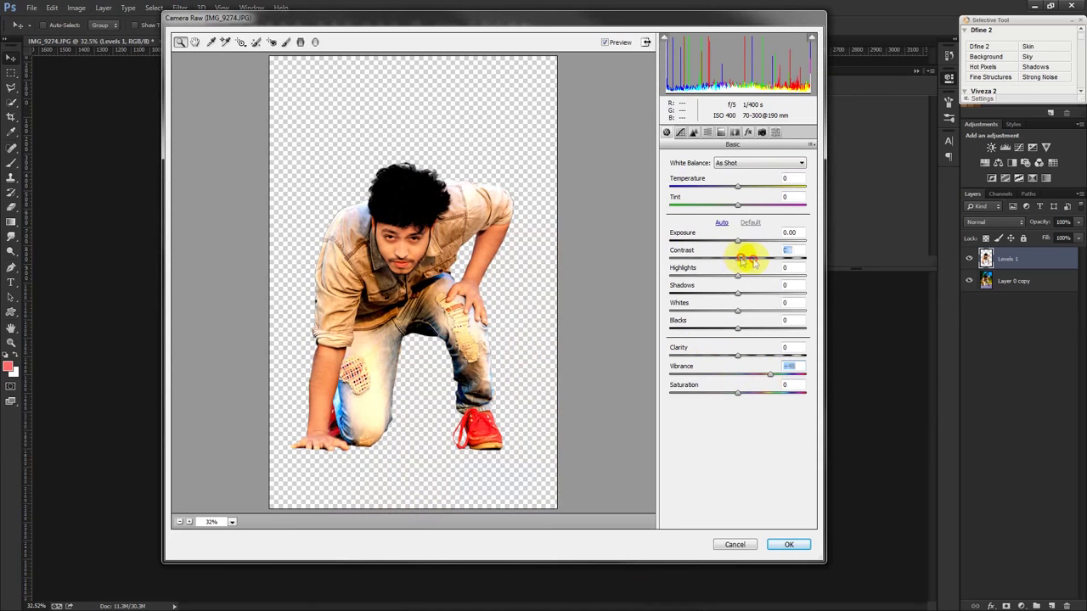
mouse_move(744, 259)
mouse_down()
mouse_move(769, 259)
mouse_move(747, 235)
mouse_move(732, 243)
mouse_move(747, 274)
mouse_move(701, 274)
mouse_move(754, 293)
mouse_move(723, 296)
mouse_move(776, 296)
mouse_move(762, 297)
mouse_move(771, 311)
mouse_move(690, 316)
mouse_move(707, 311)
mouse_up()
drag(735, 354, 781, 357)
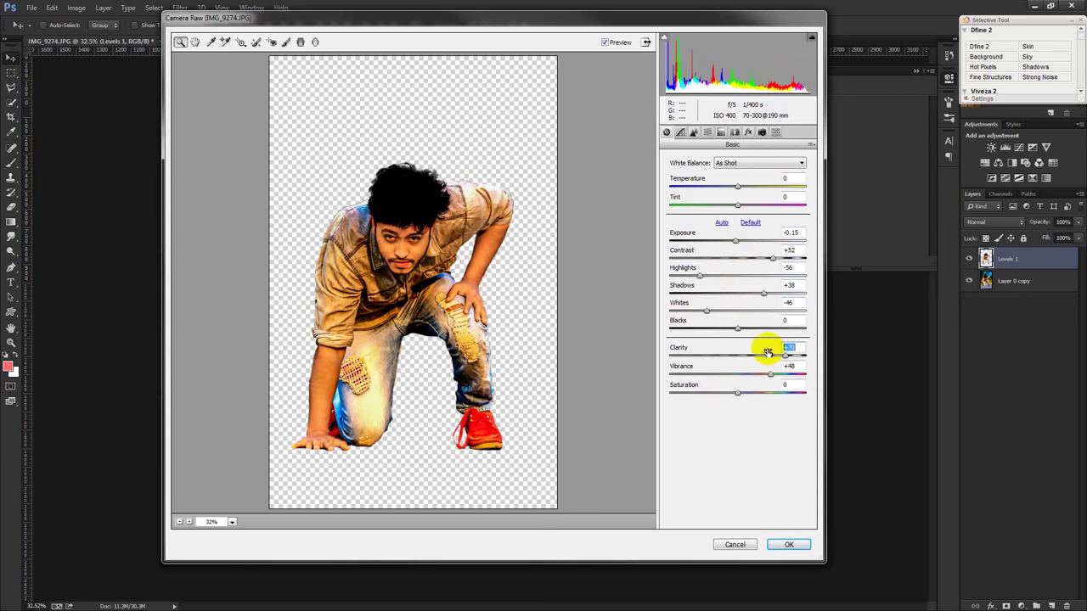
drag(741, 188, 740, 187)
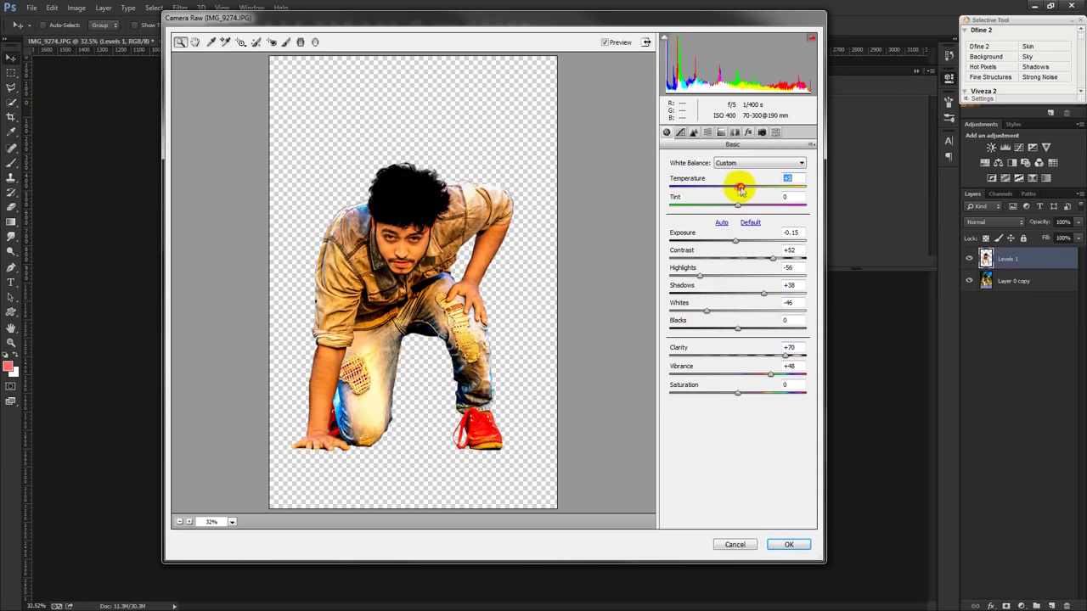
click(783, 545)
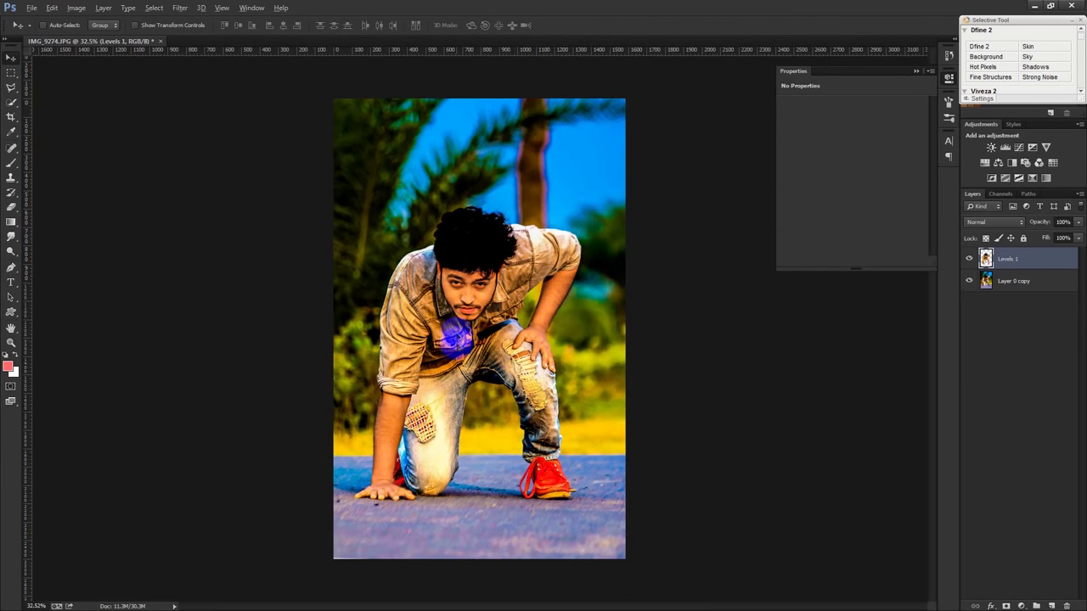
In Color Efex Pro 4, preview several filters and settle on Contrast Color Range
click(181, 8)
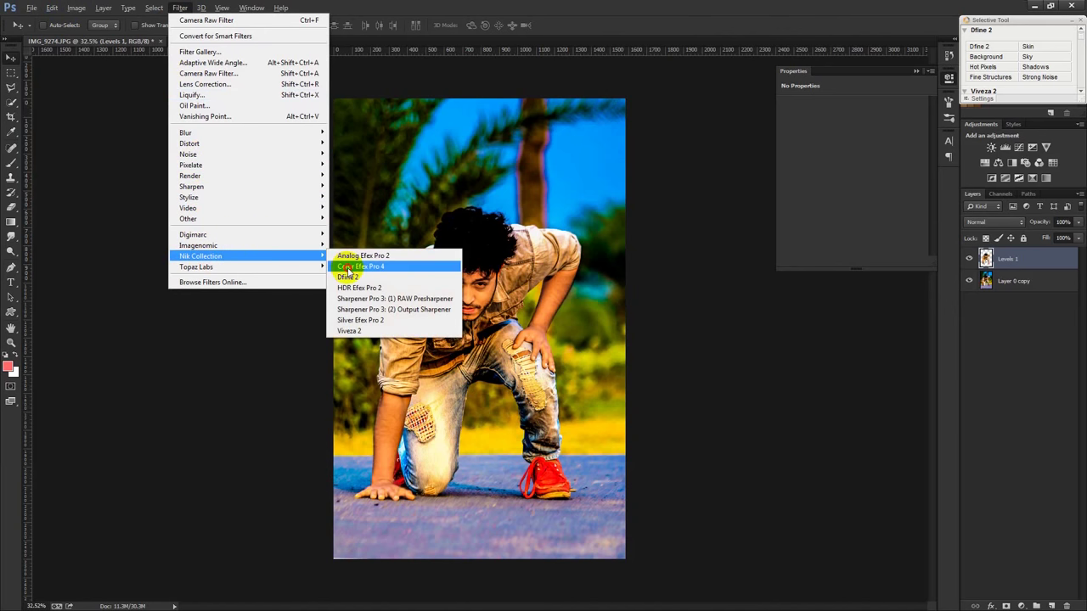
click(348, 269)
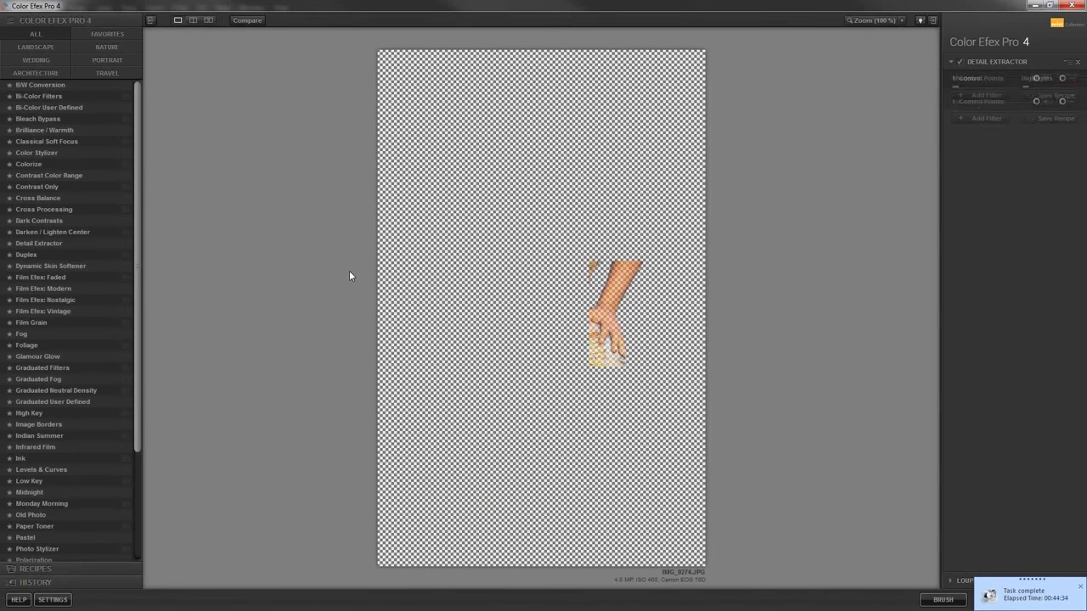
click(517, 182)
click(48, 107)
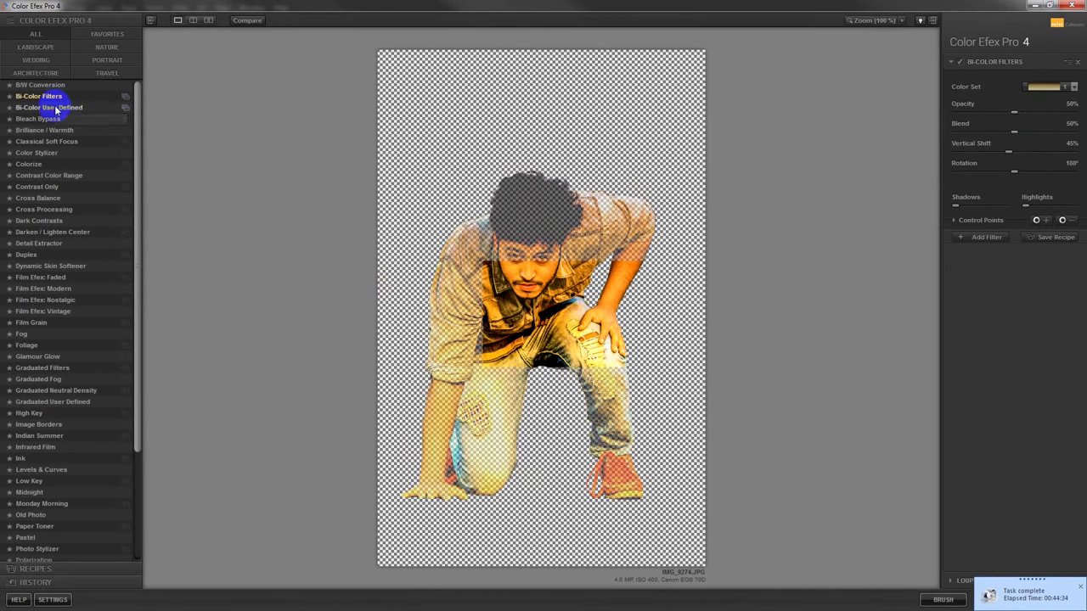
click(43, 118)
click(45, 130)
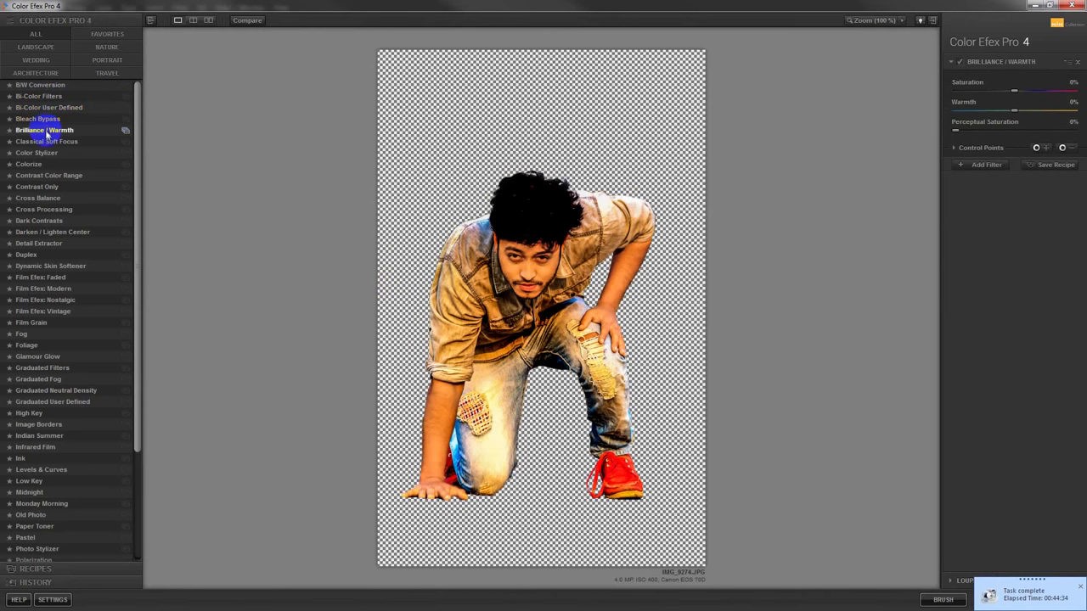
click(43, 152)
click(38, 163)
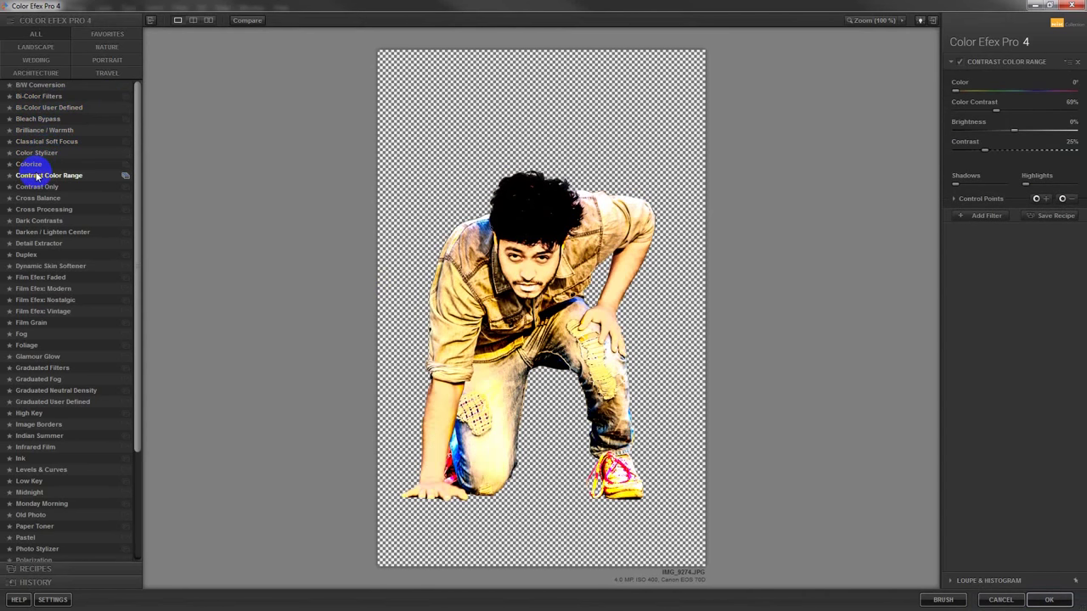
click(41, 186)
click(43, 175)
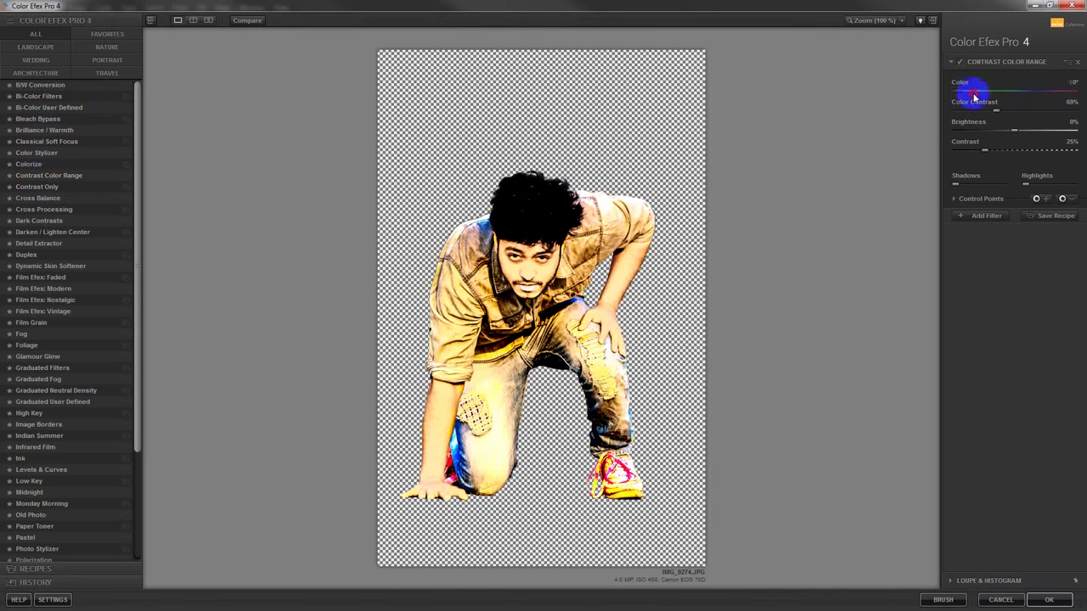
Set Color to 0°, Color Contrast 78% and Brightness -26%, applying it as a new layer
drag(987, 101, 957, 102)
mouse_move(1014, 130)
mouse_down()
mouse_move(989, 134)
mouse_move(1007, 134)
mouse_move(1004, 120)
mouse_up()
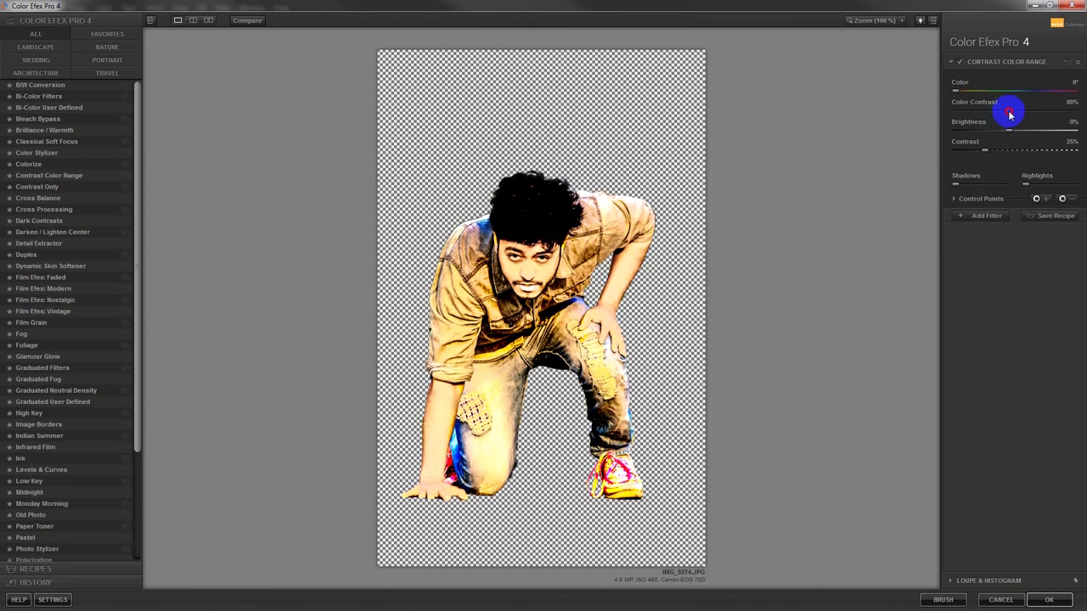
drag(1011, 134, 1003, 132)
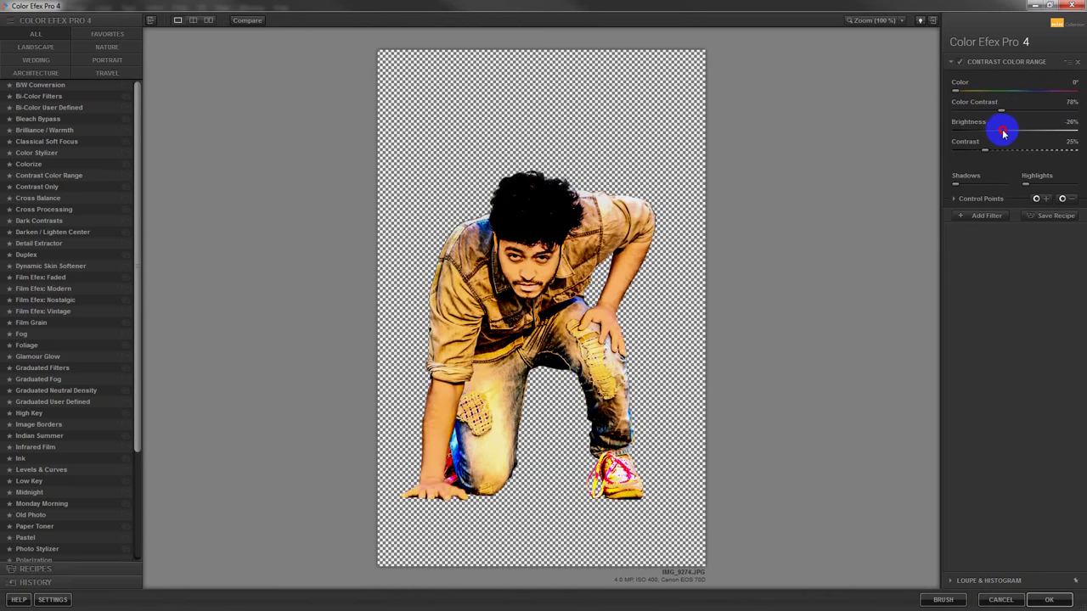
click(1051, 599)
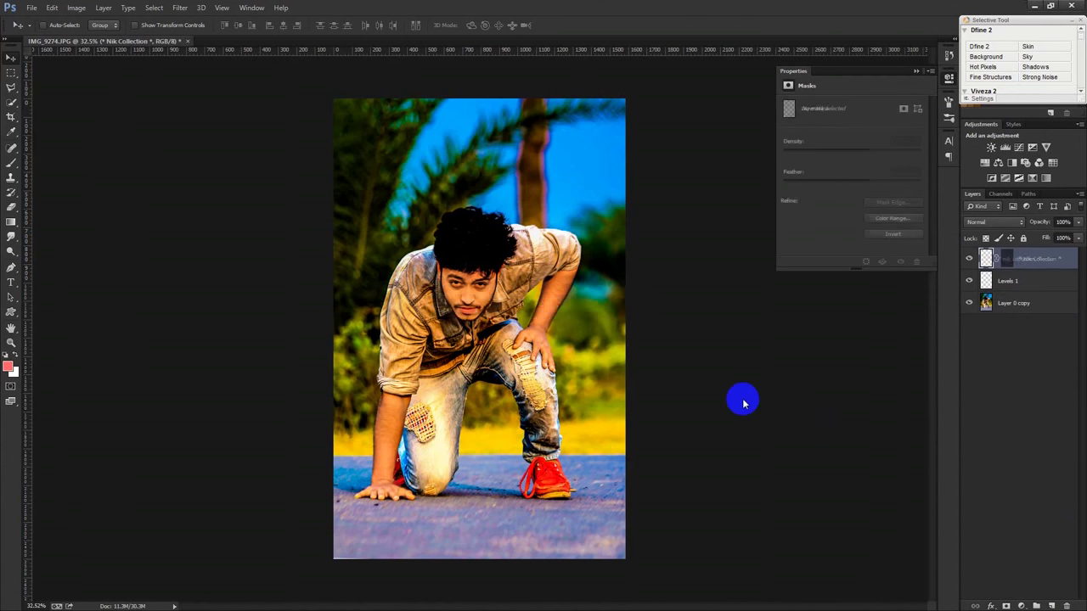
Give the Contrast Color Range layer an inverted black mask and ready a white brush
click(1006, 605)
key(ctrl+i)
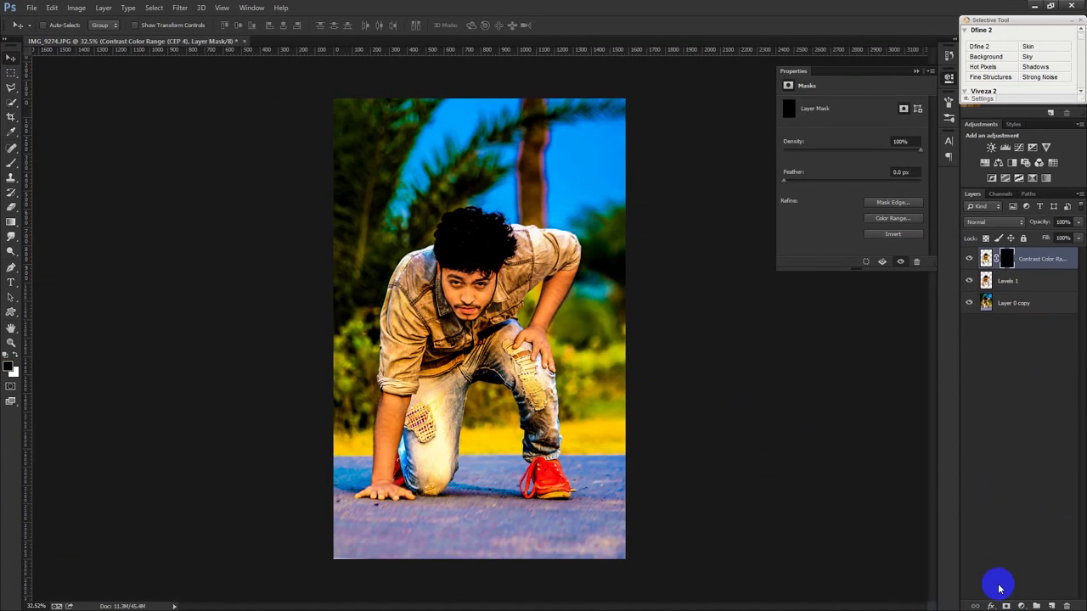
key(ctrl+0)
click(16, 167)
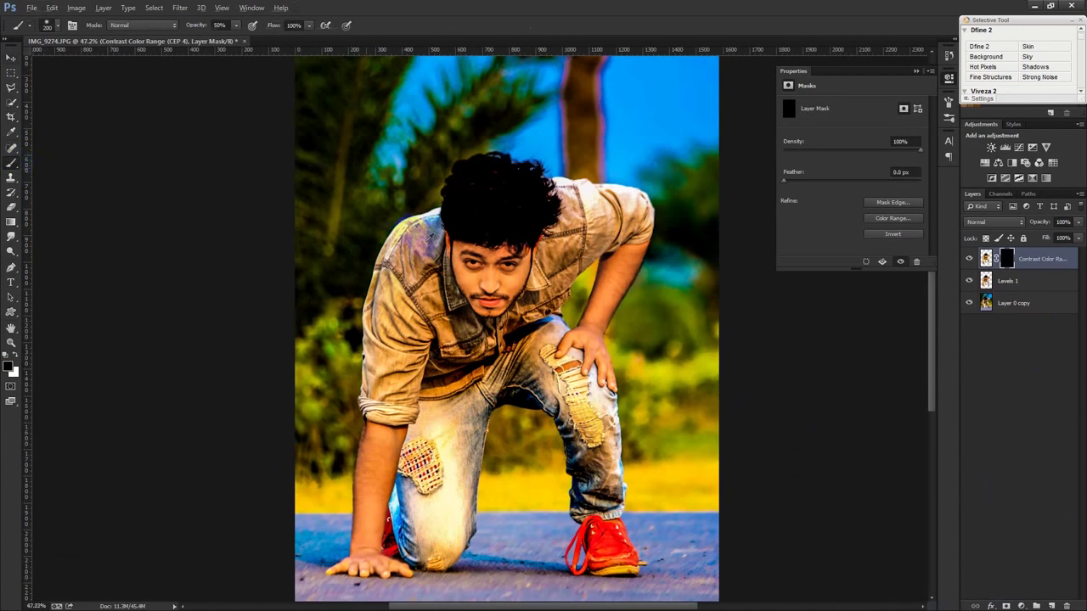
scroll(407, 247, up, 2)
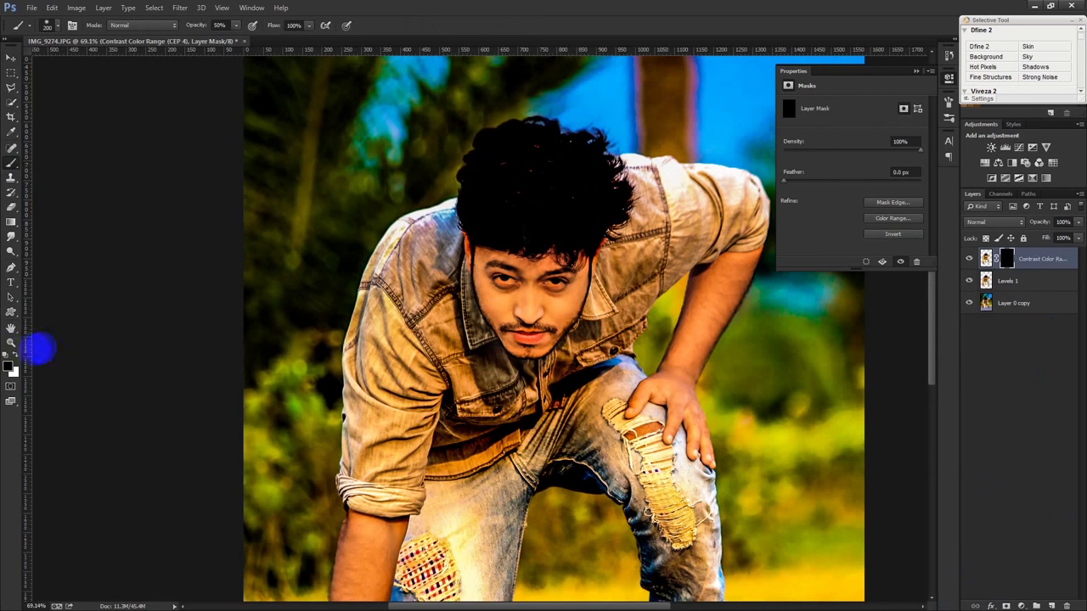
click(18, 355)
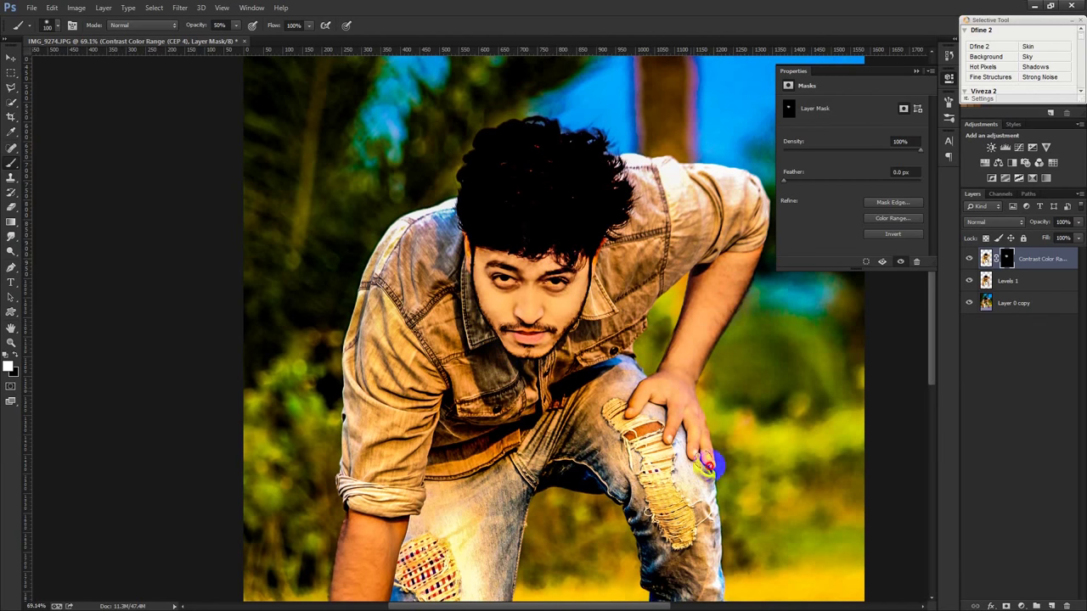
Paint the effect back onto parts of the man and add a new empty top layer
scroll(586, 391, down, 5)
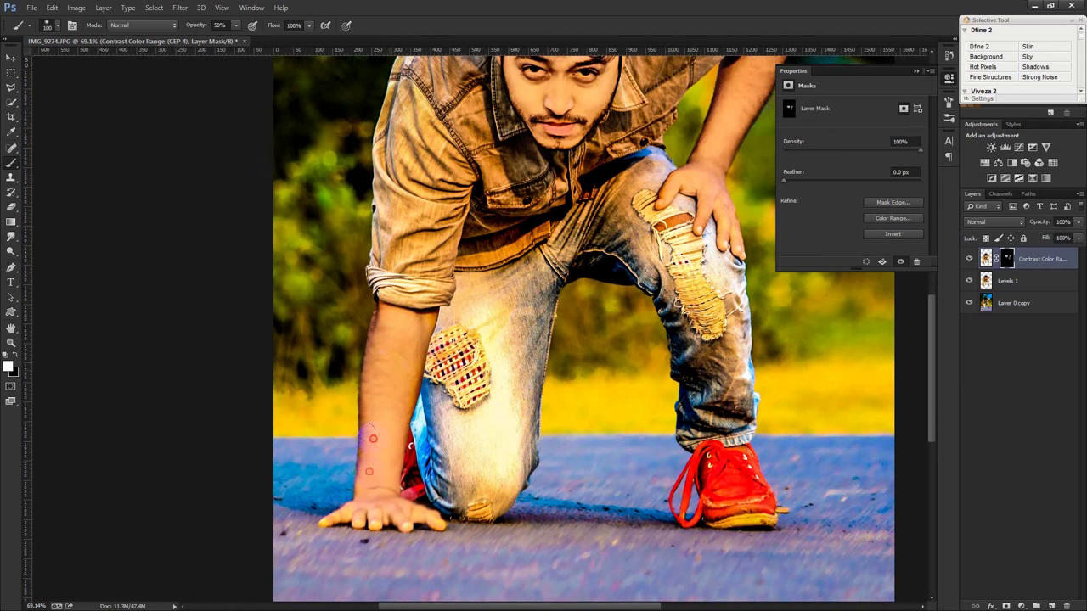
scroll(650, 293, down, 3)
scroll(650, 293, down, 2)
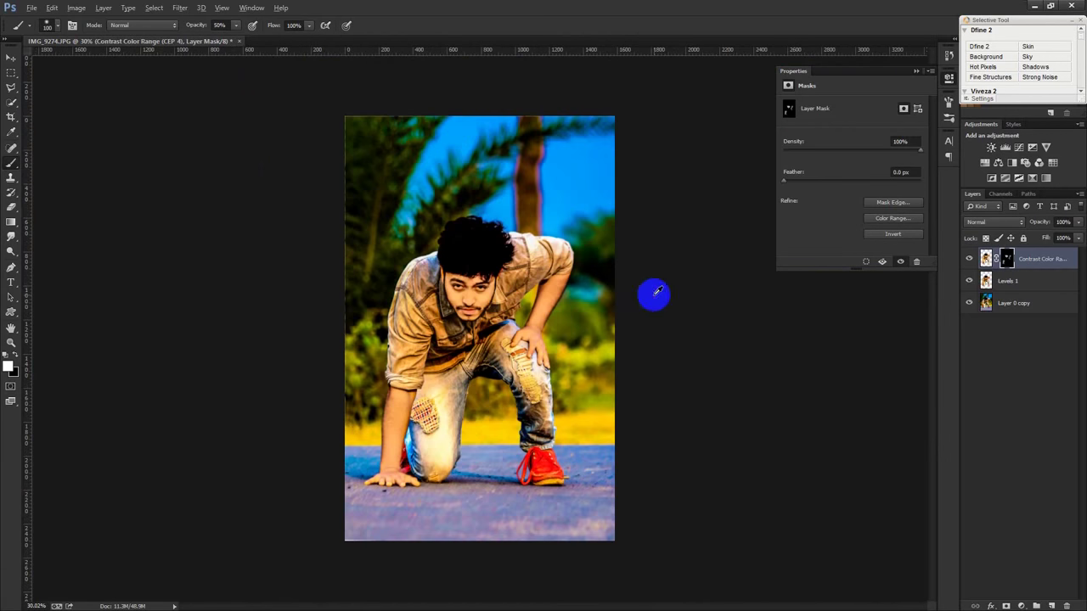
scroll(567, 310, up, 1)
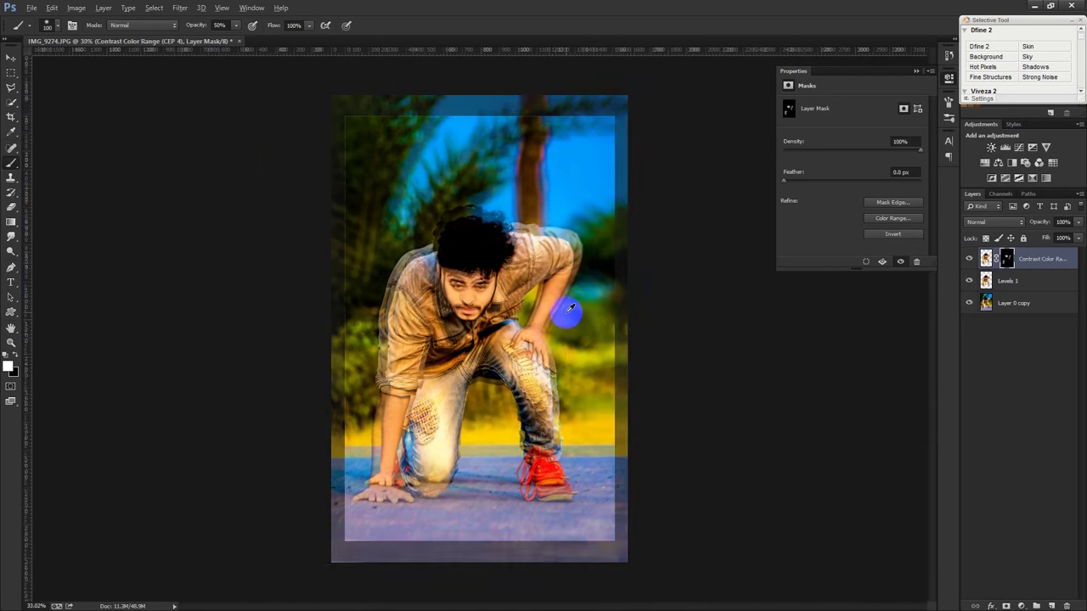
click(1050, 605)
Apply Image the merged photo onto the new layer with Multiply blending at 100%
click(75, 7)
click(93, 169)
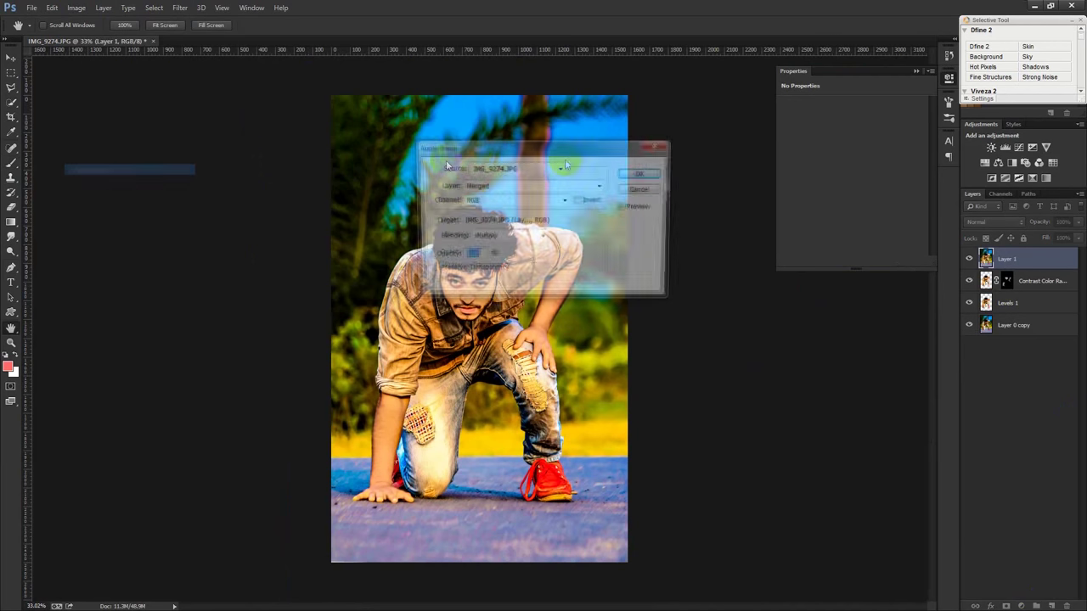
click(638, 173)
key(b)
In Viveza 2, raise Structure to about 61% and Brightness to 11%, returning a new layer
click(180, 8)
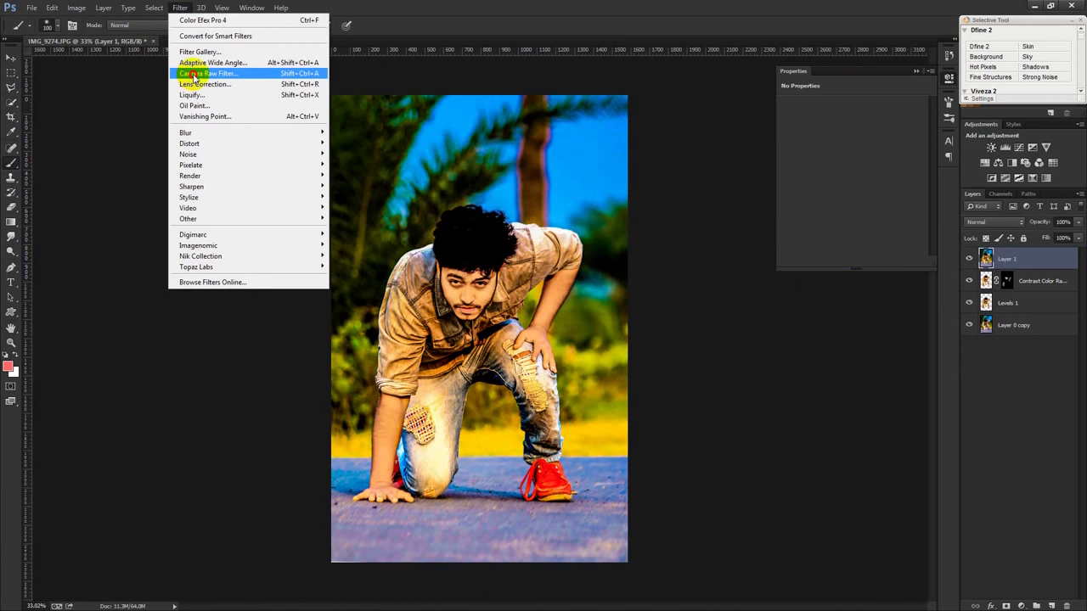
mouse_move(197, 255)
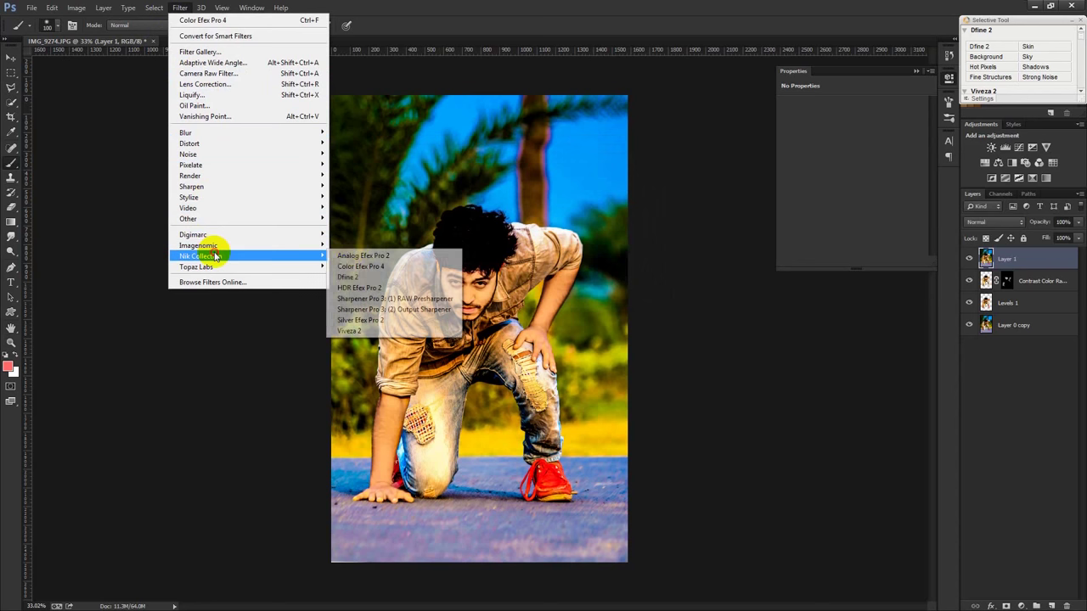
click(350, 330)
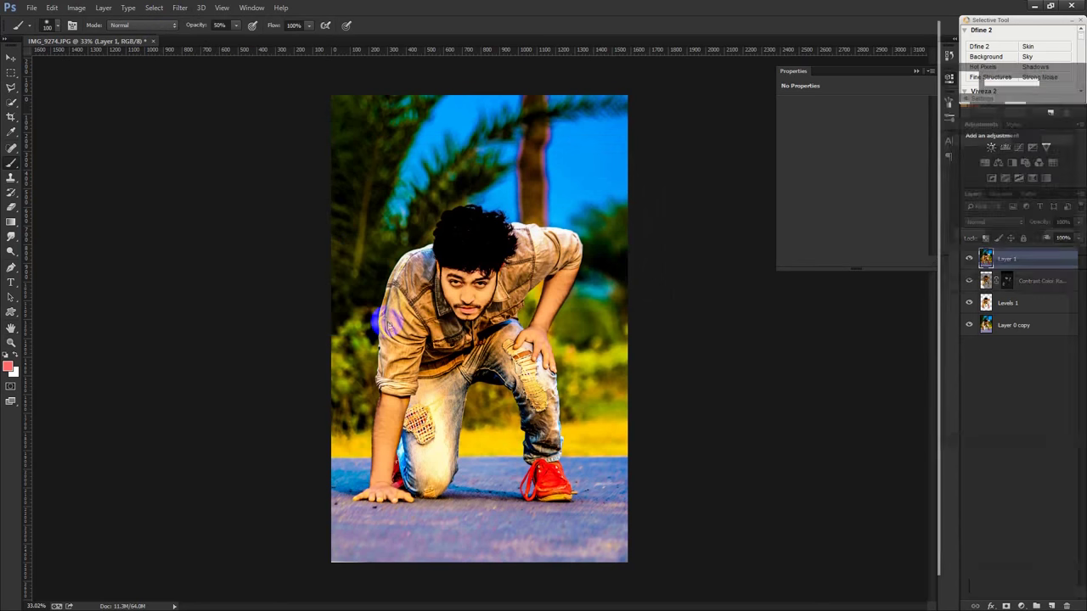
drag(1017, 179, 1008, 219)
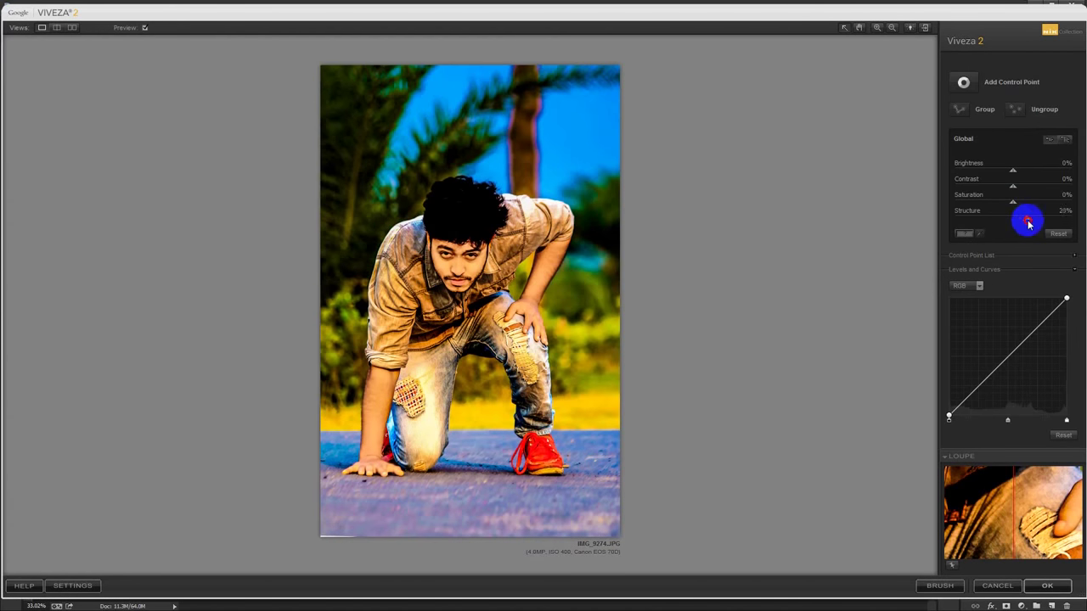
mouse_move(1050, 221)
mouse_down()
mouse_move(1012, 208)
mouse_move(1022, 208)
mouse_up()
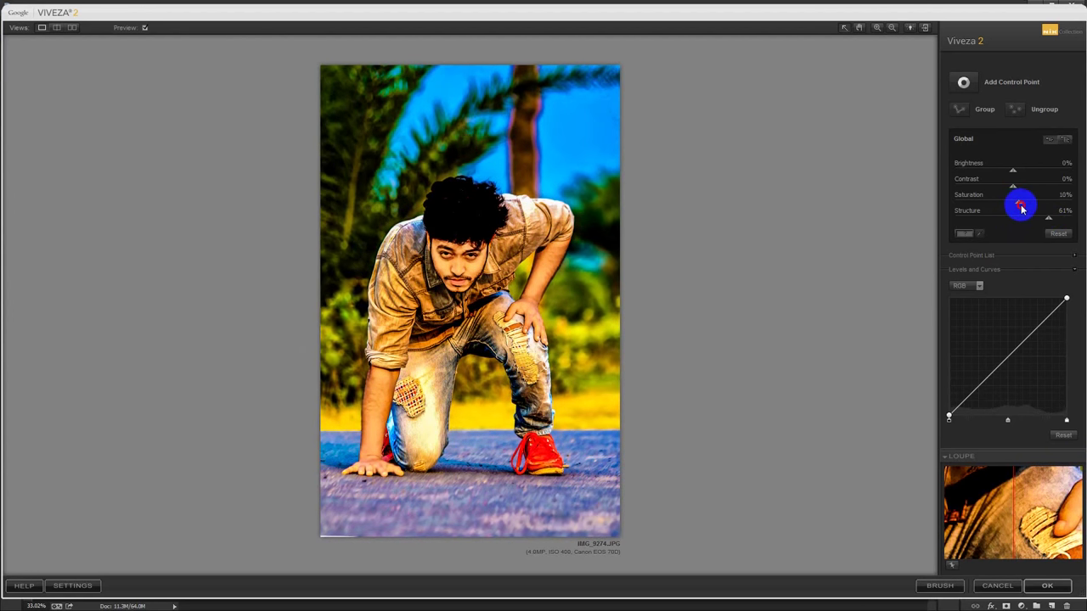
mouse_move(1022, 188)
mouse_down()
mouse_move(1035, 188)
mouse_move(1010, 192)
mouse_up()
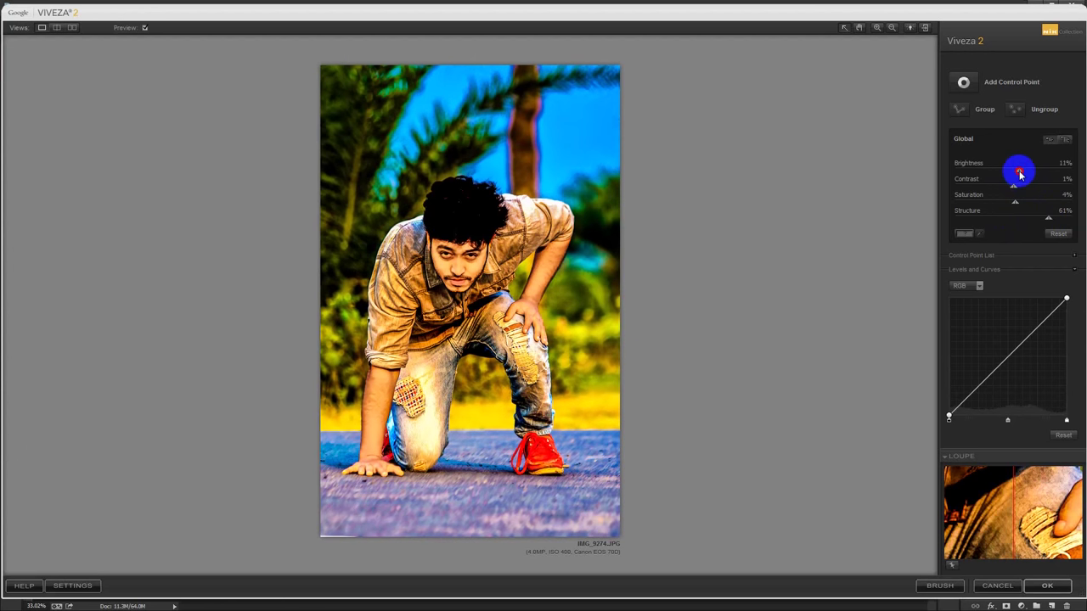
click(1046, 586)
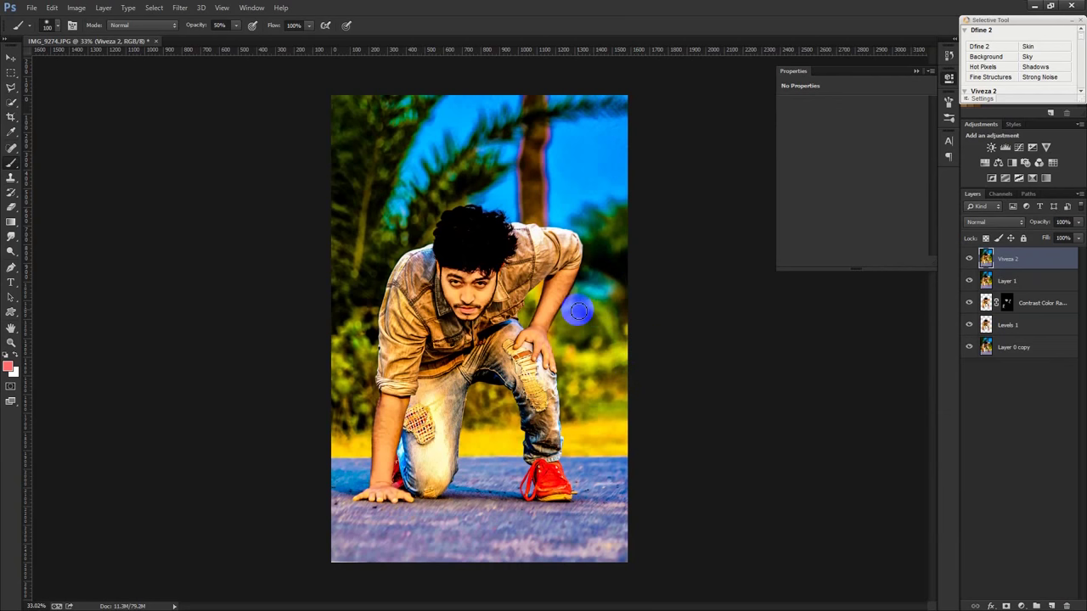
In Color Efex Pro 4, preview Bleach Bypass, then apply Detail Extractor (25%, Contrast 6%, Saturation 6%)
click(180, 8)
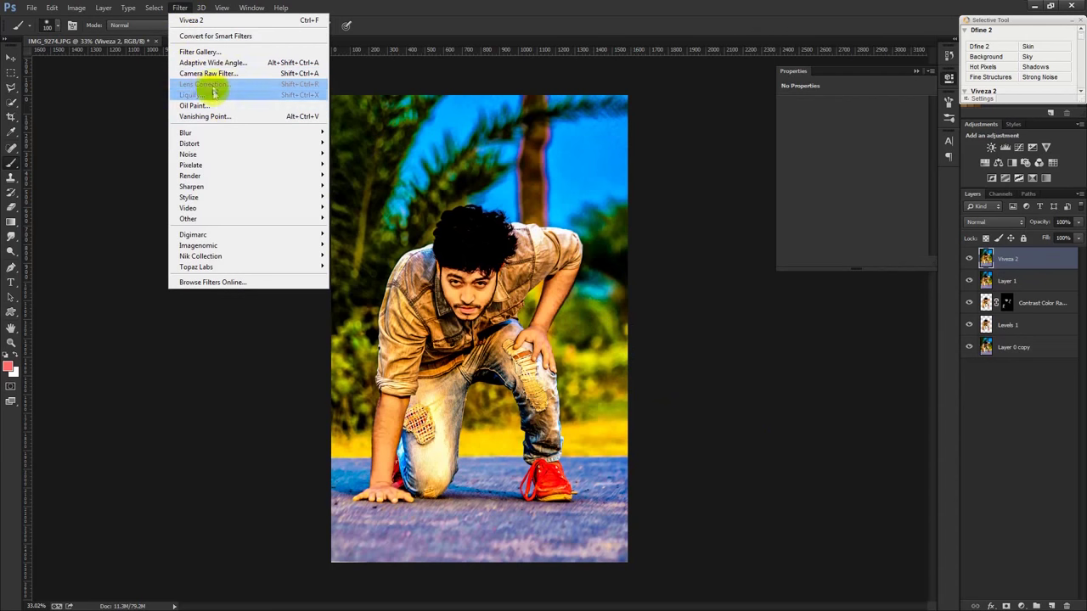
mouse_move(200, 255)
click(378, 268)
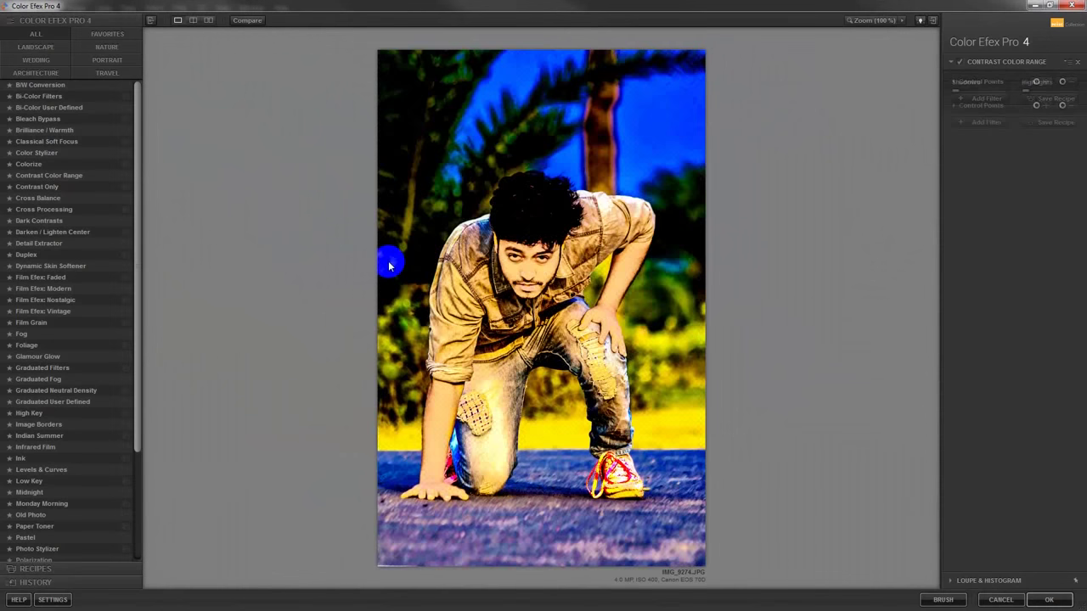
click(40, 96)
click(49, 119)
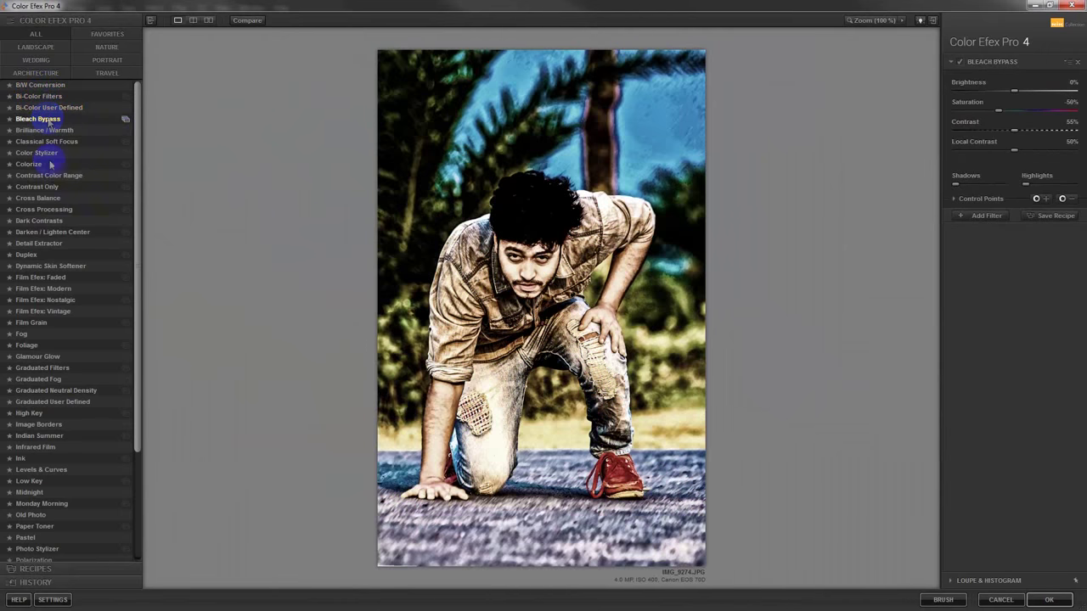
click(40, 245)
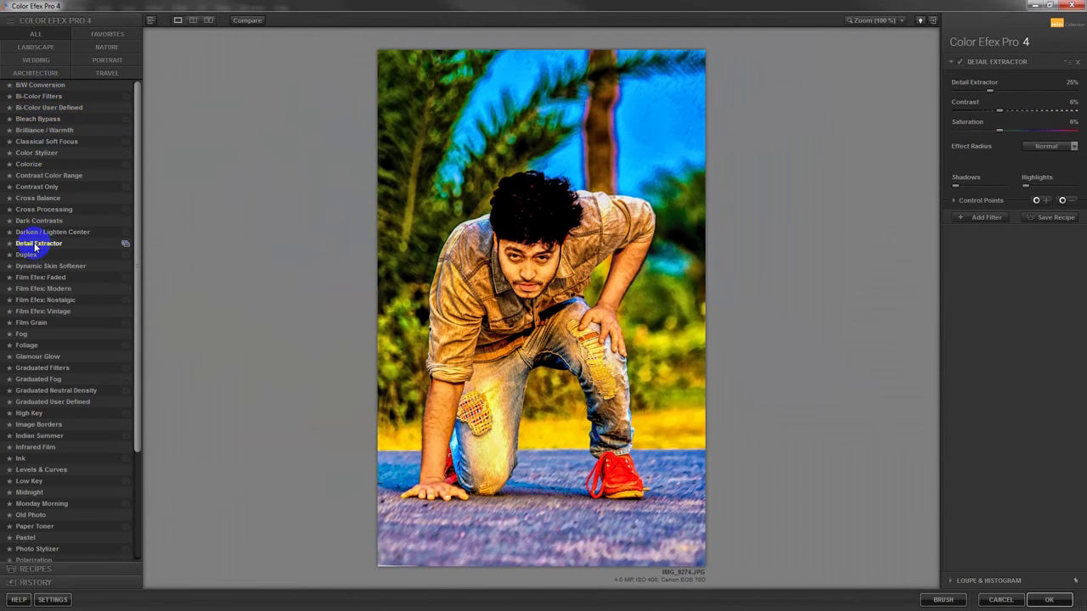
click(1046, 600)
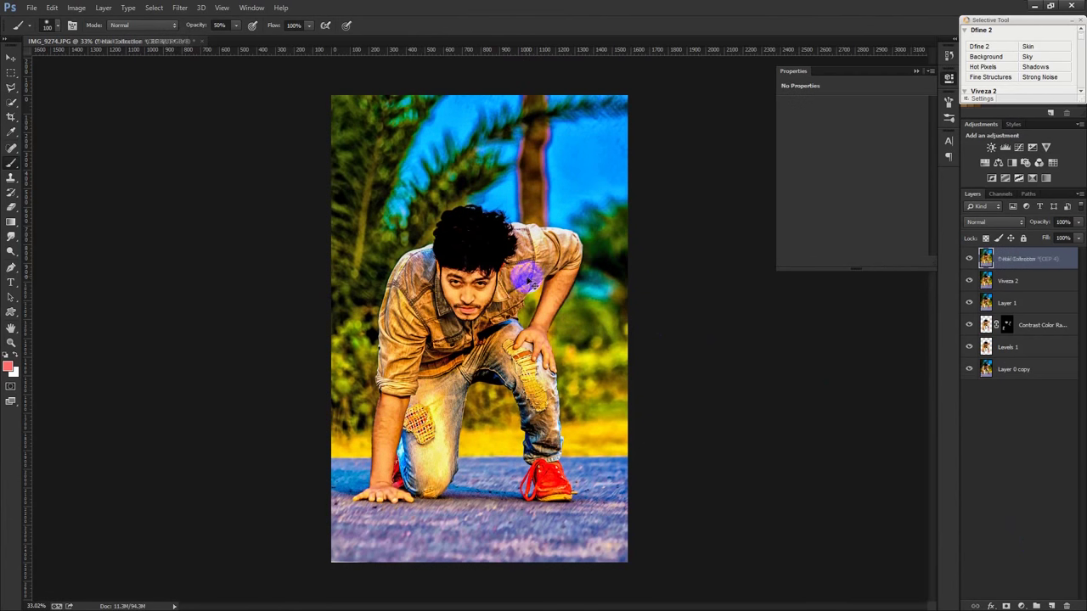
Compare the image with and without the Detail Extractor layer, then delete it
click(968, 258)
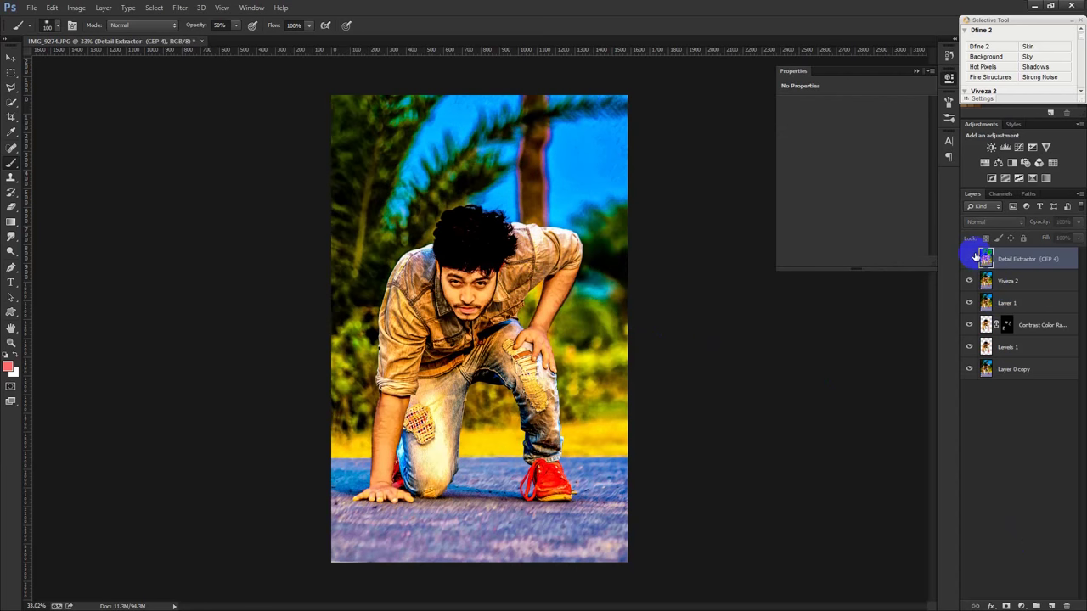
click(970, 257)
click(968, 258)
click(969, 258)
key(Delete)
Add a Selective Color adjustment lowering Black for the Reds and Yellows
click(1022, 605)
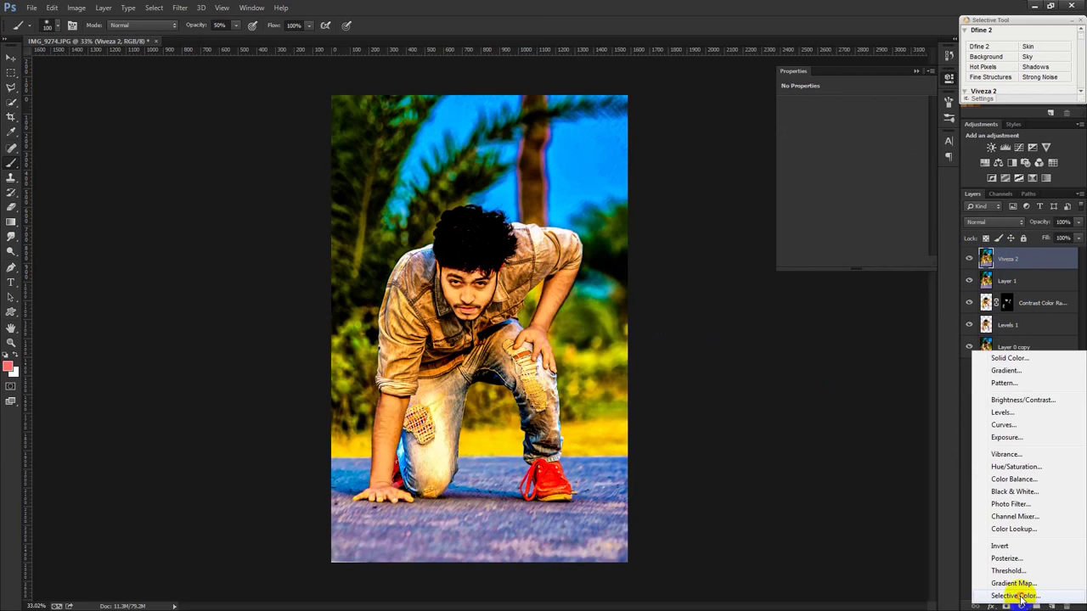
click(1003, 589)
mouse_move(853, 219)
mouse_down()
mouse_move(819, 220)
mouse_move(875, 189)
mouse_move(825, 194)
mouse_move(846, 193)
mouse_up()
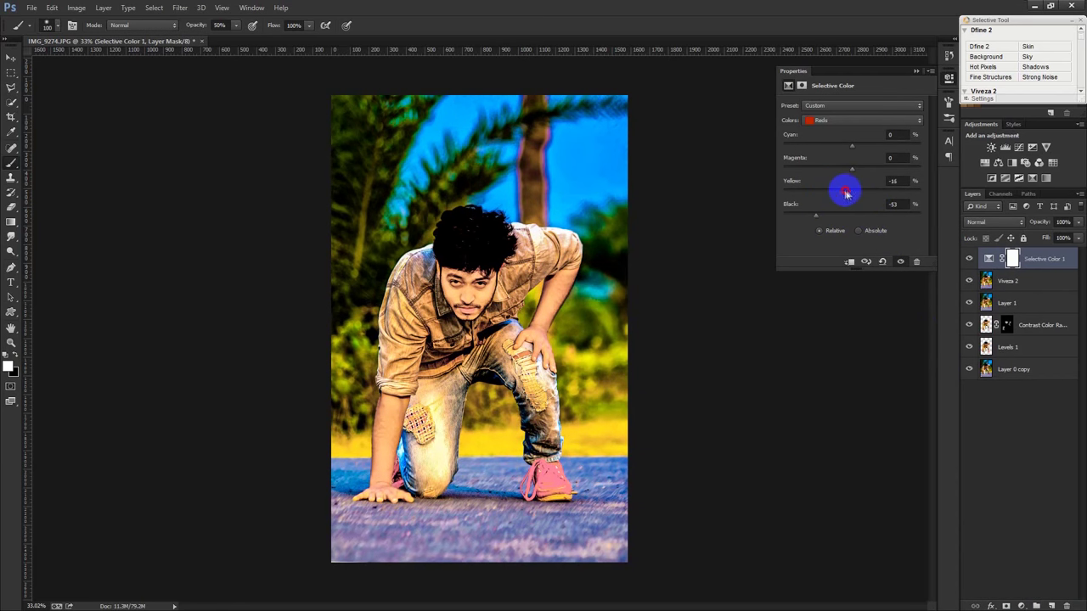
click(841, 120)
click(840, 136)
click(842, 223)
mouse_move(820, 223)
mouse_down()
mouse_move(854, 219)
mouse_move(823, 219)
mouse_up()
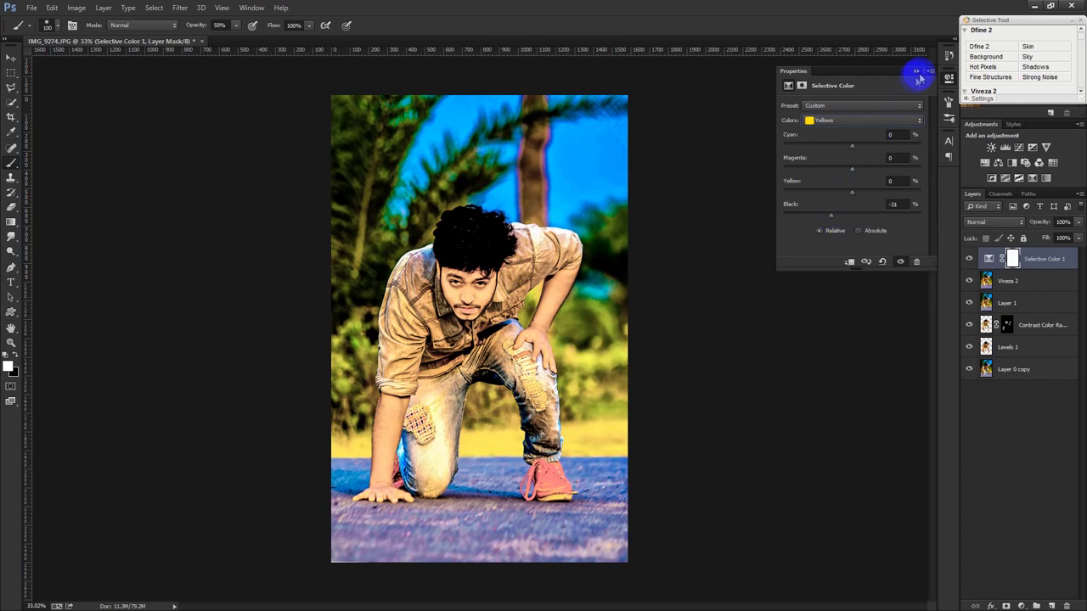
click(916, 71)
Clip Selective Color to Viveza 2, invert its mask and paint it back around the face
alt+click(1027, 269)
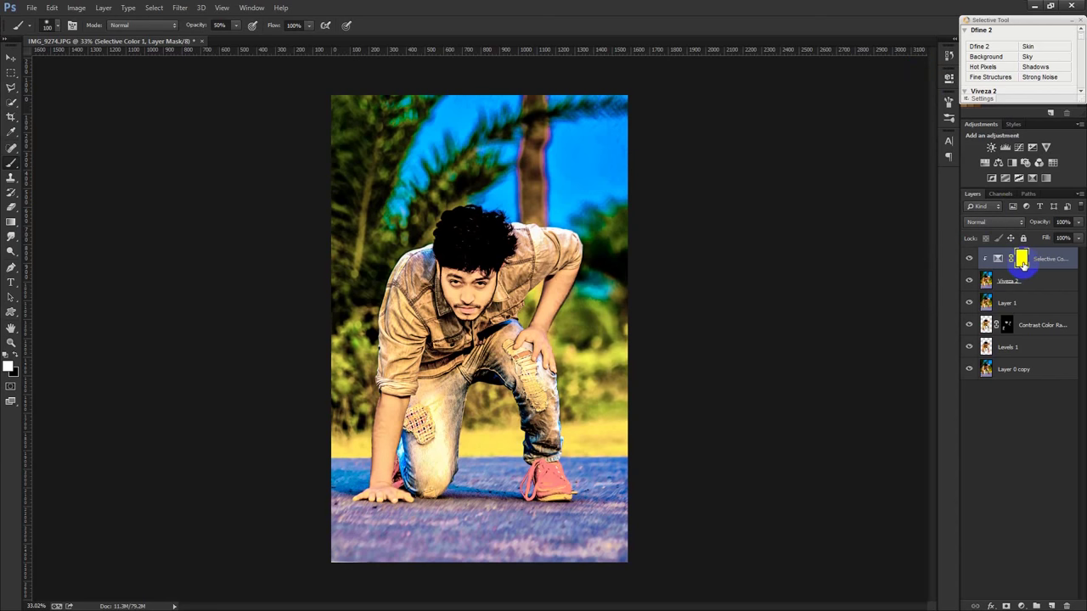
key(ctrl+i)
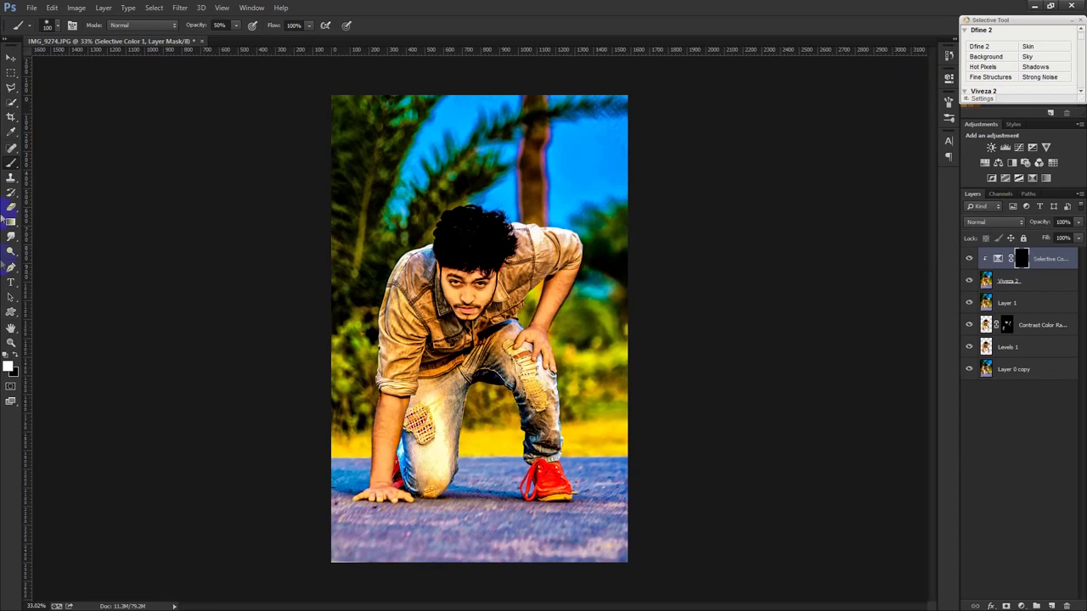
alt+scroll(387, 439, up, 3)
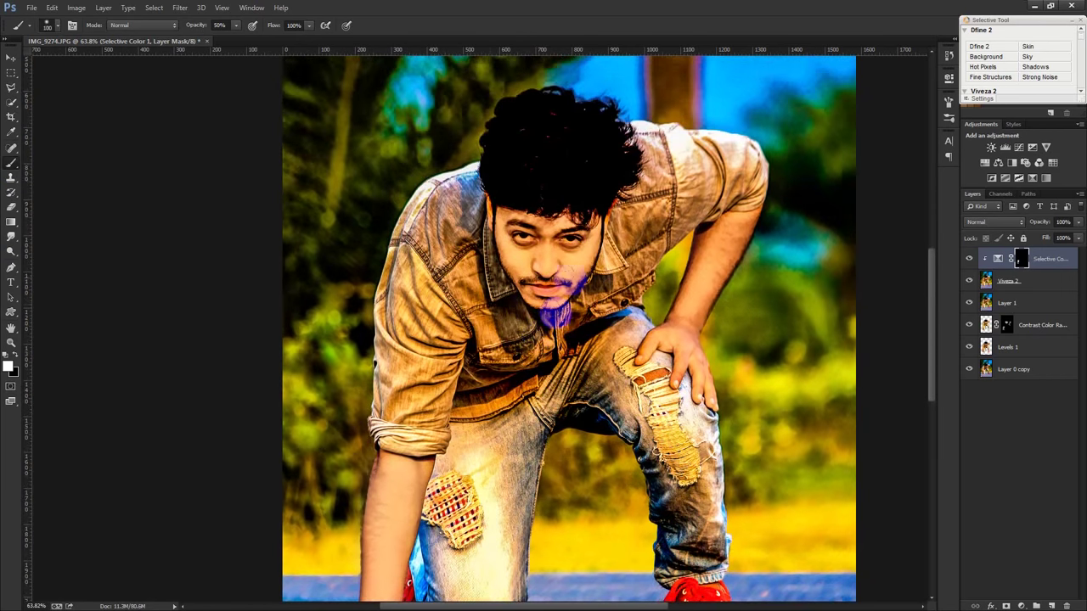
drag(513, 249, 566, 253)
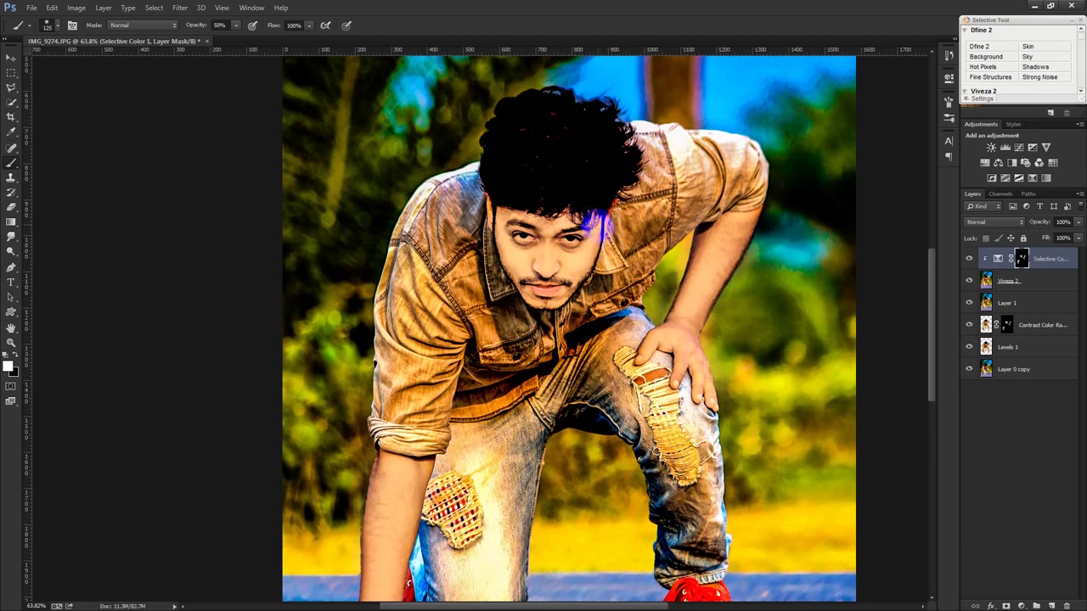
alt+scroll(594, 272, down, 5)
alt+scroll(616, 308, up, 1)
alt+scroll(545, 315, up, 1)
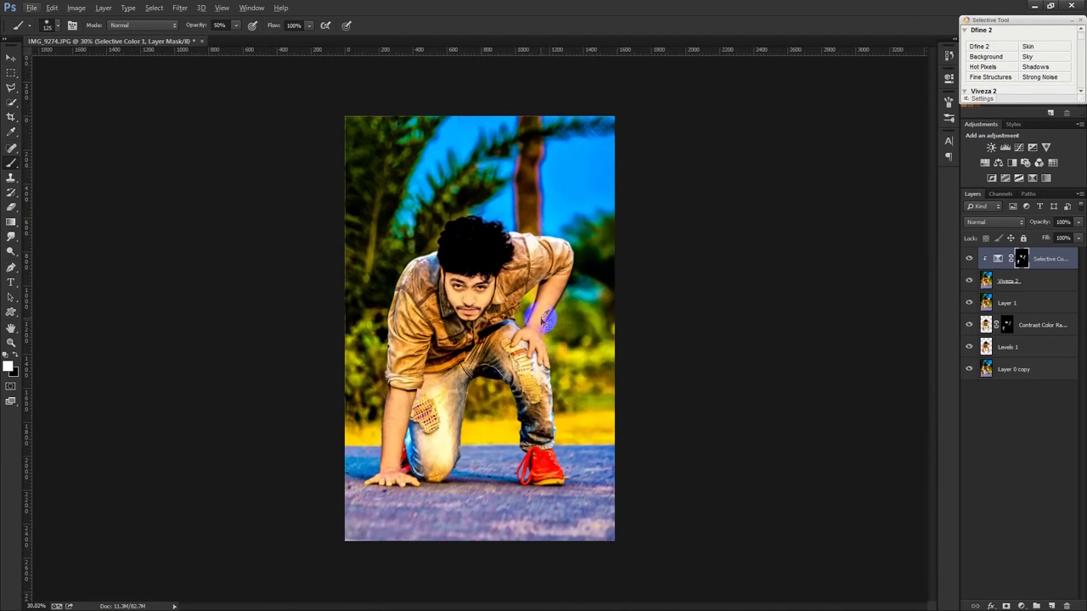
click(1027, 281)
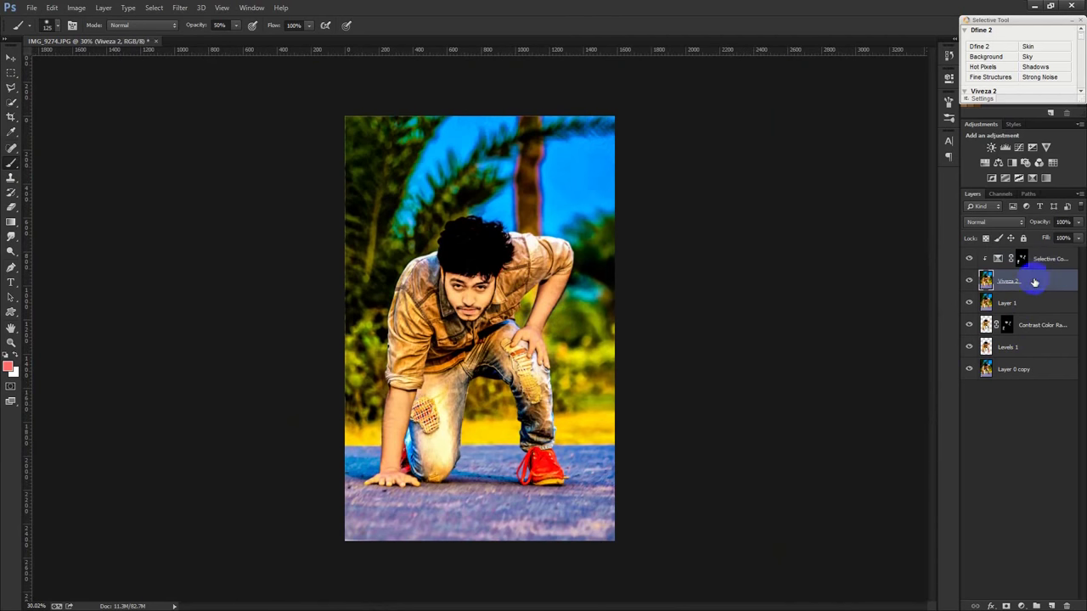
Add a Camera Raw radial filter around the man, darkening the outside to about -2.5 exposure
click(180, 8)
click(206, 73)
click(315, 42)
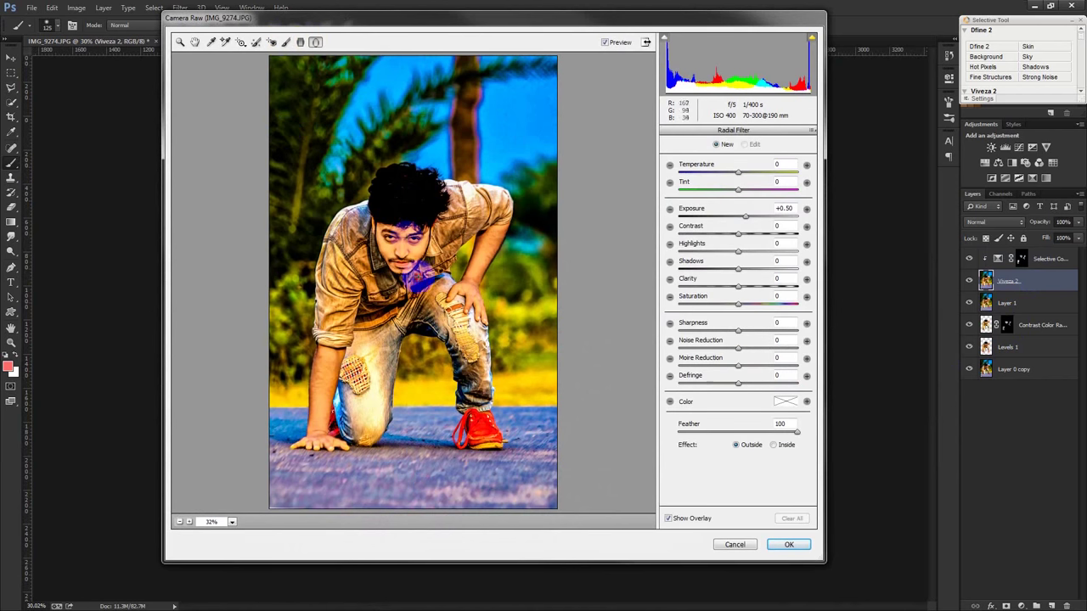
drag(403, 246, 450, 319)
drag(488, 374, 464, 366)
mouse_move(743, 215)
mouse_down()
mouse_move(697, 224)
mouse_move(716, 222)
mouse_up()
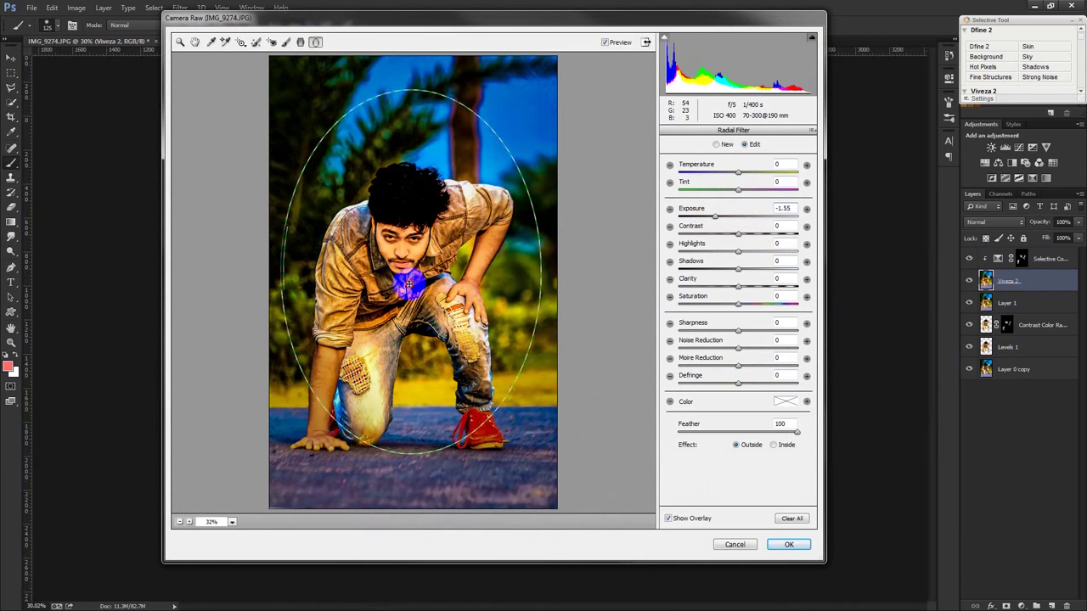
click(789, 544)
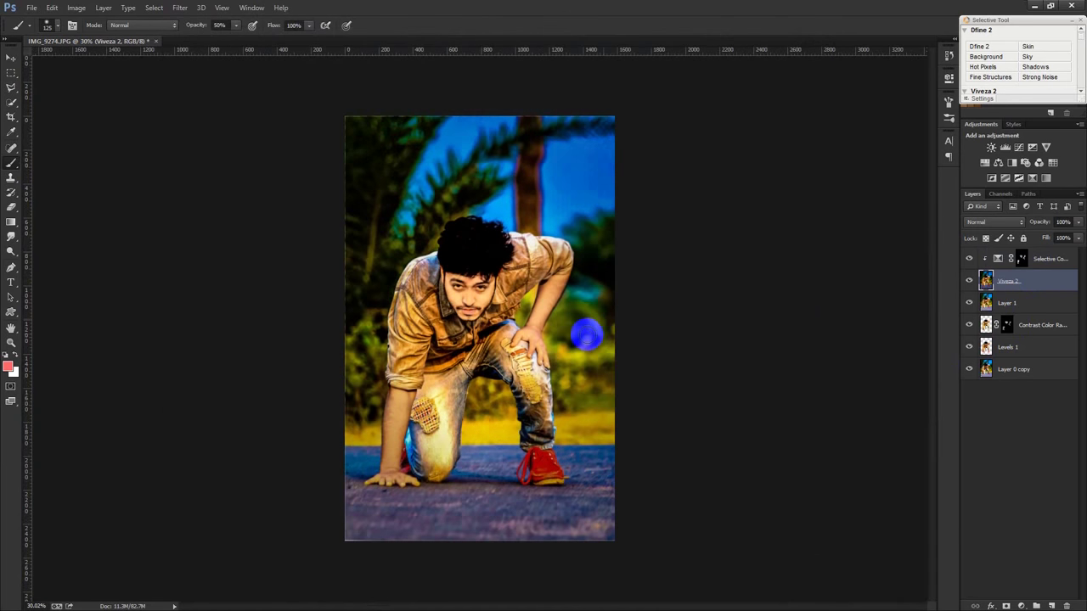
Place the Diwali2010-RSI_19_1 firework image above Selective Color 1 and move it over the photo
scroll(479, 327, up, 3)
scroll(480, 328, down, 1)
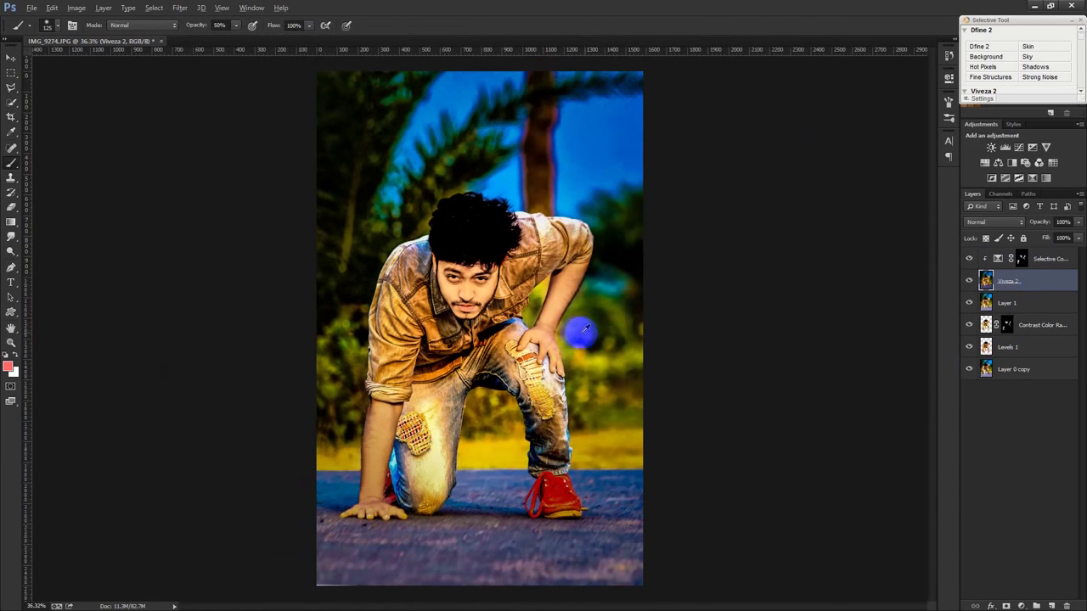
click(967, 258)
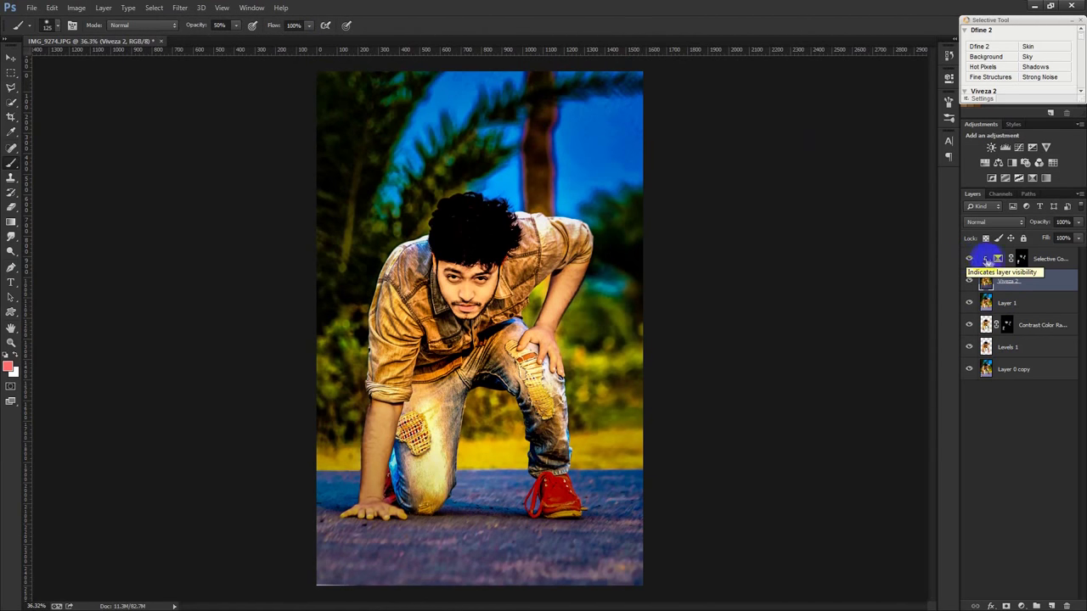
click(995, 260)
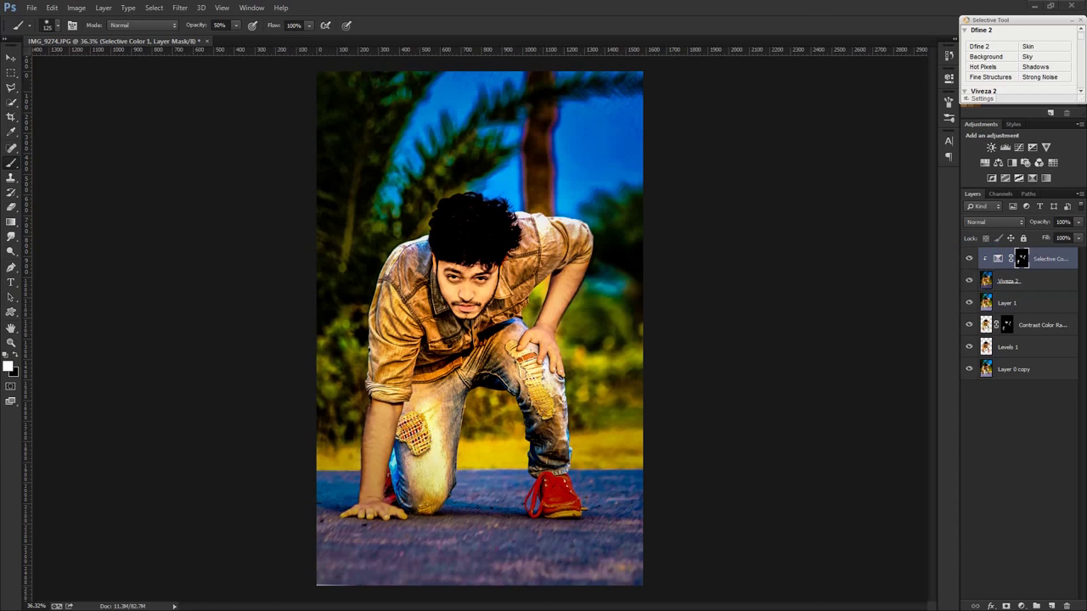
mouse_move(813, 340)
mouse_down()
mouse_move(534, 260)
mouse_move(582, 189)
mouse_move(583, 169)
mouse_up()
Gaussian-blur the firework layer, set it to Screen blending and rasterize it
click(568, 26)
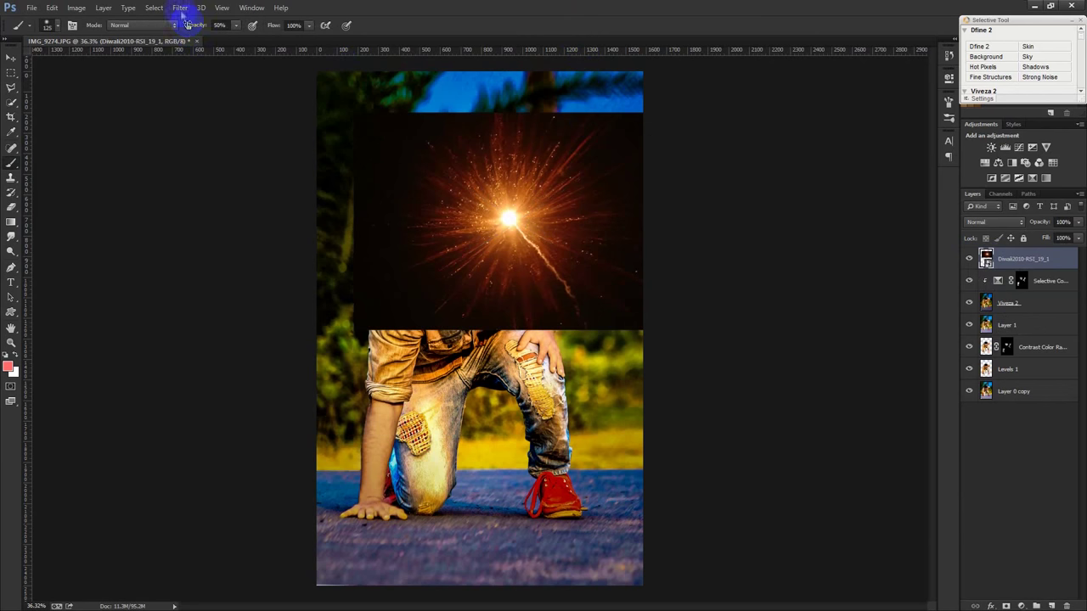
click(180, 8)
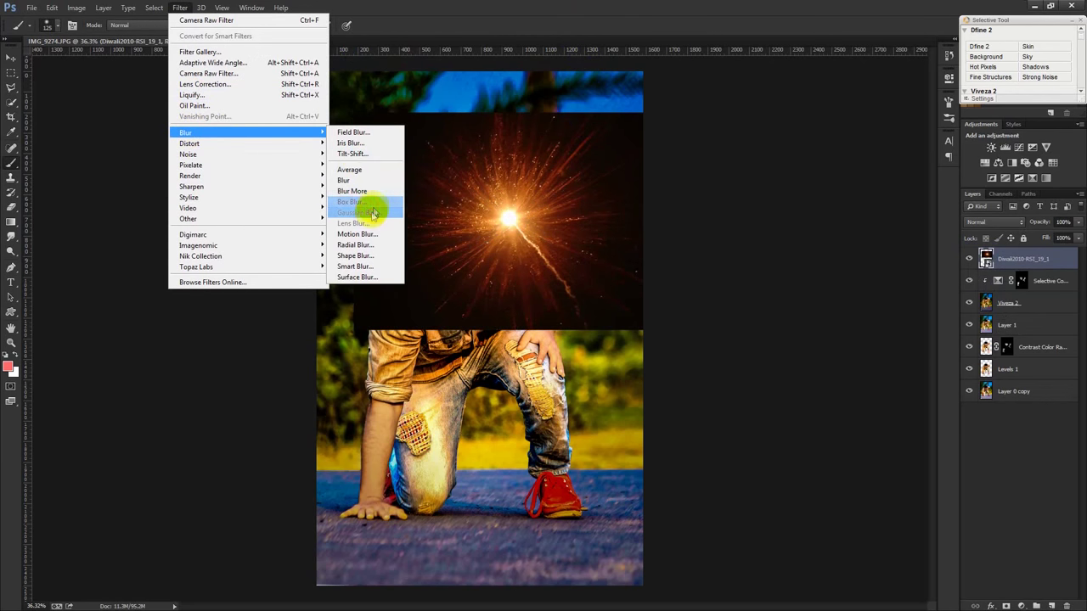
click(374, 212)
click(758, 161)
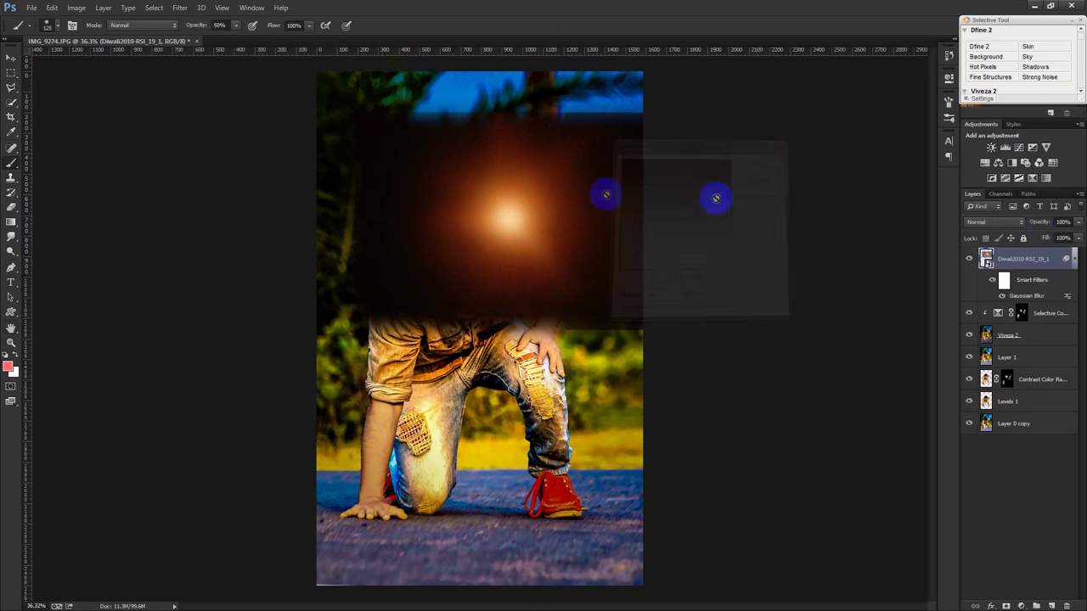
click(993, 222)
click(976, 324)
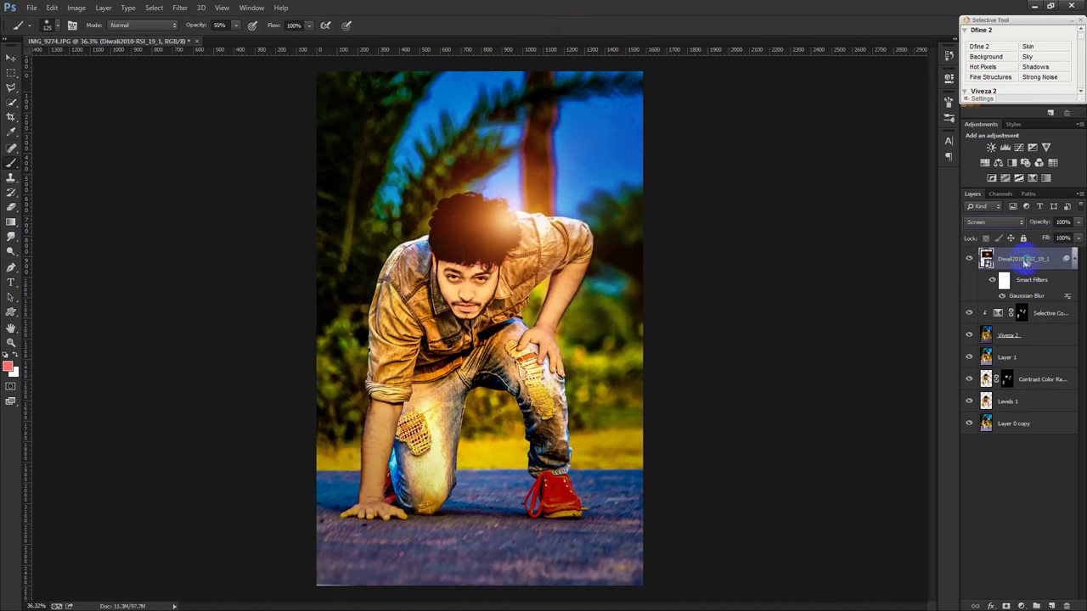
right_click(1027, 259)
click(891, 273)
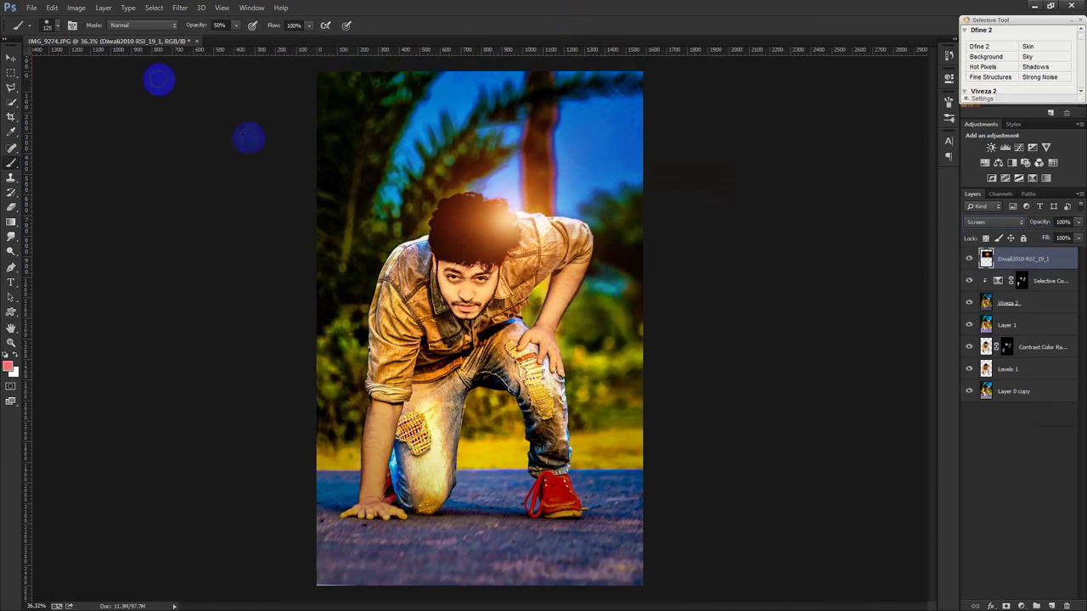
Apply Levels to the flare with input black 35 and white 226
click(76, 8)
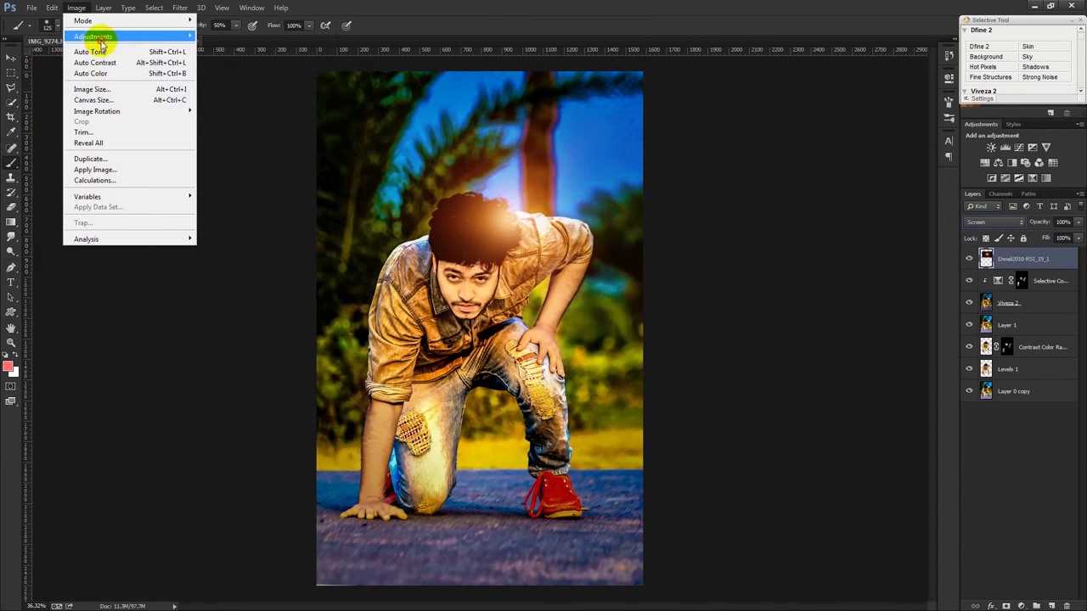
mouse_move(94, 37)
click(212, 48)
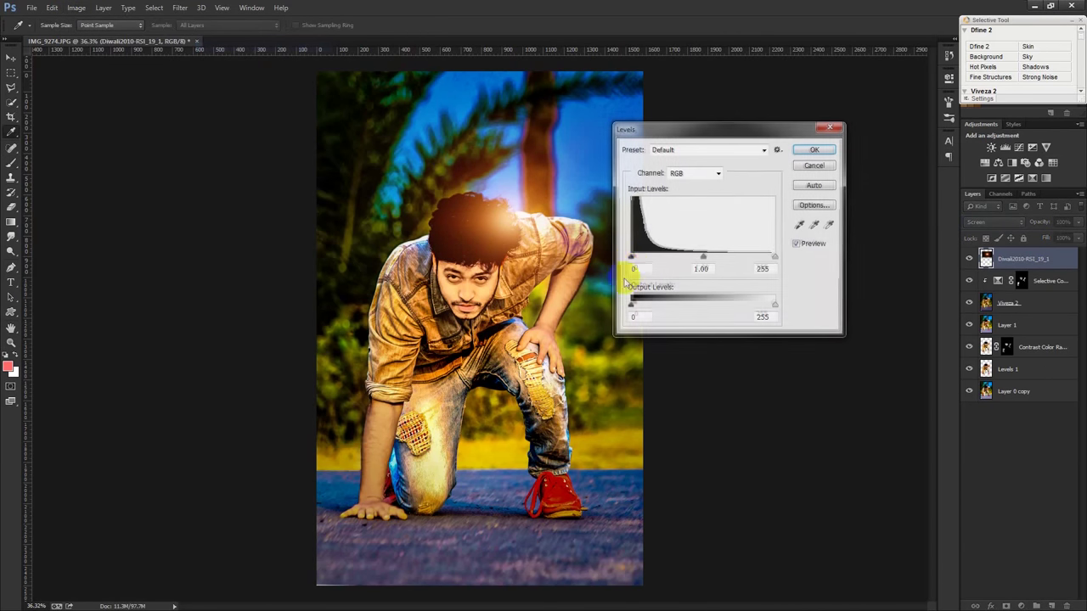
drag(631, 257, 651, 256)
drag(774, 257, 758, 256)
click(827, 151)
Scale the glow to about 152% and position it beside the man's arm and knee
click(11, 57)
mouse_move(594, 282)
mouse_down()
mouse_move(621, 270)
mouse_move(601, 262)
mouse_move(598, 276)
mouse_up()
key(ctrl+t)
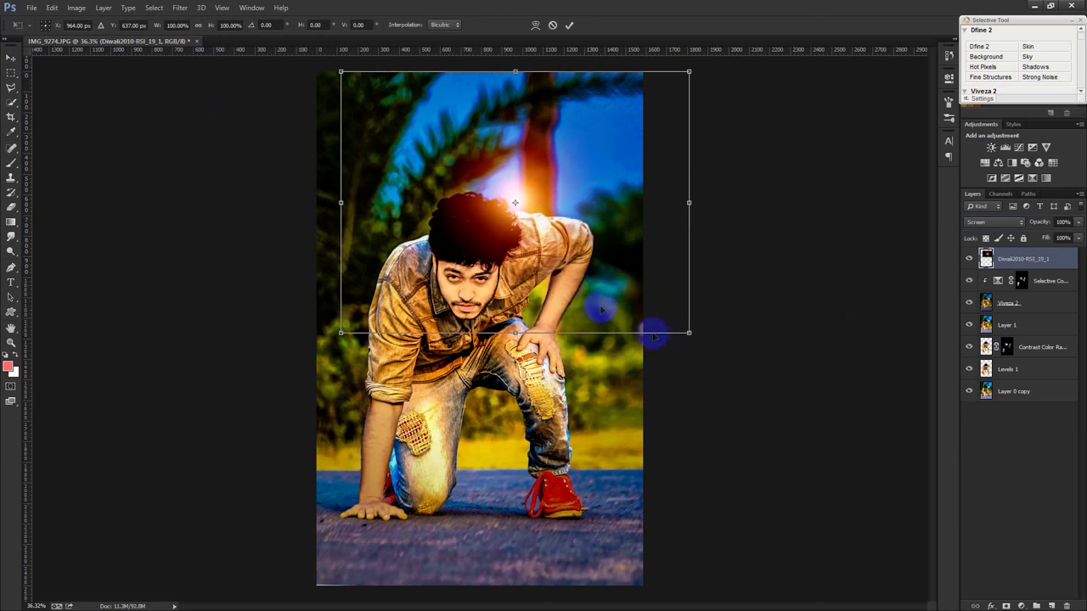
mouse_move(689, 332)
mouse_down()
mouse_move(856, 454)
mouse_move(764, 388)
mouse_up()
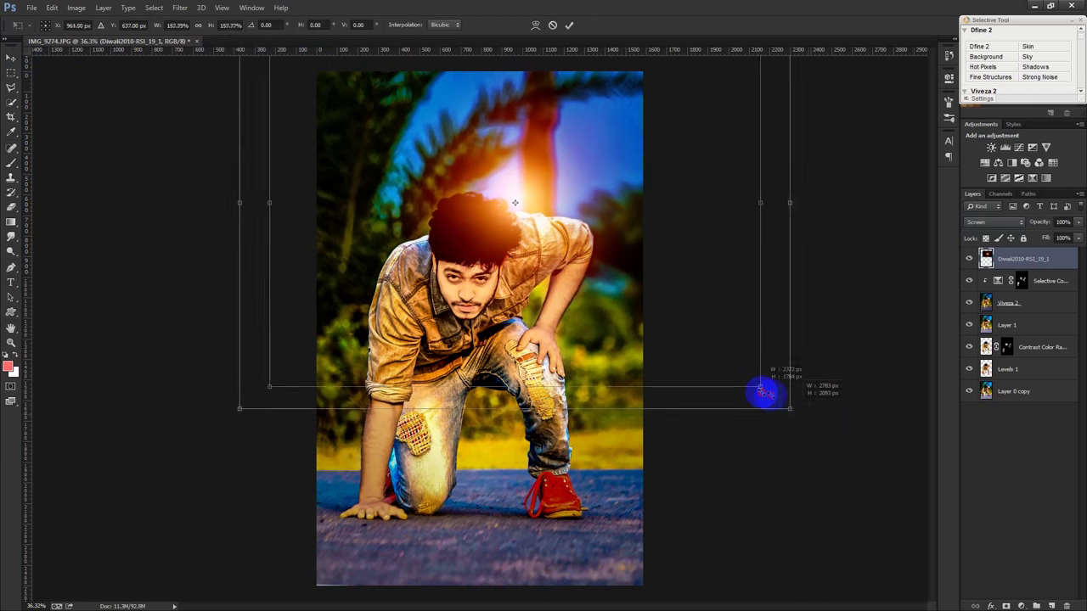
drag(540, 283, 587, 291)
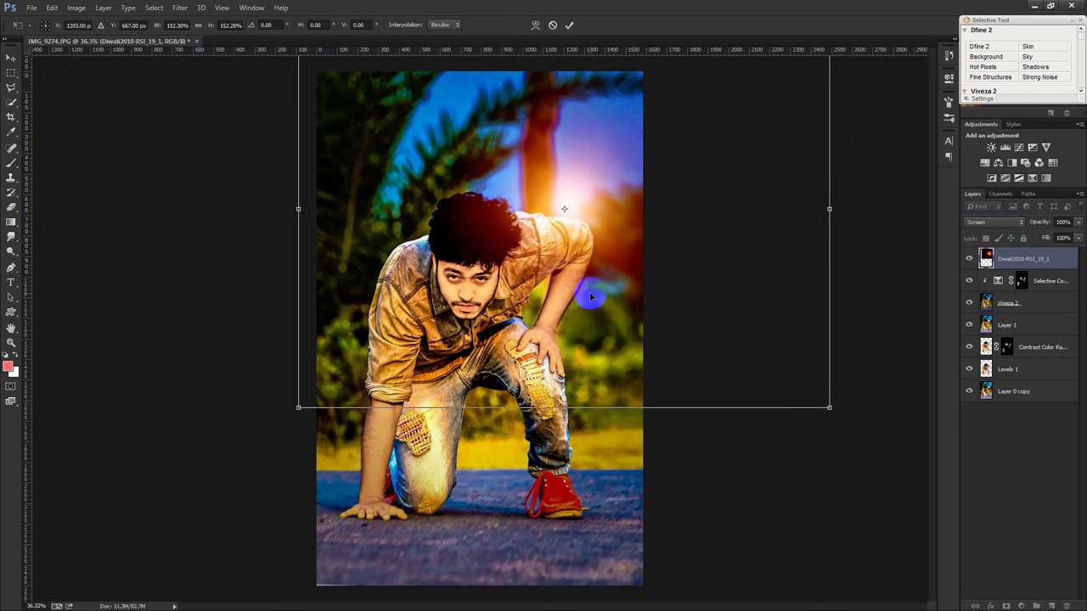
key(Return)
mouse_move(599, 293)
mouse_down()
mouse_move(608, 414)
mouse_move(441, 471)
mouse_move(581, 242)
mouse_move(563, 242)
mouse_move(618, 258)
mouse_move(566, 254)
mouse_move(570, 246)
mouse_up()
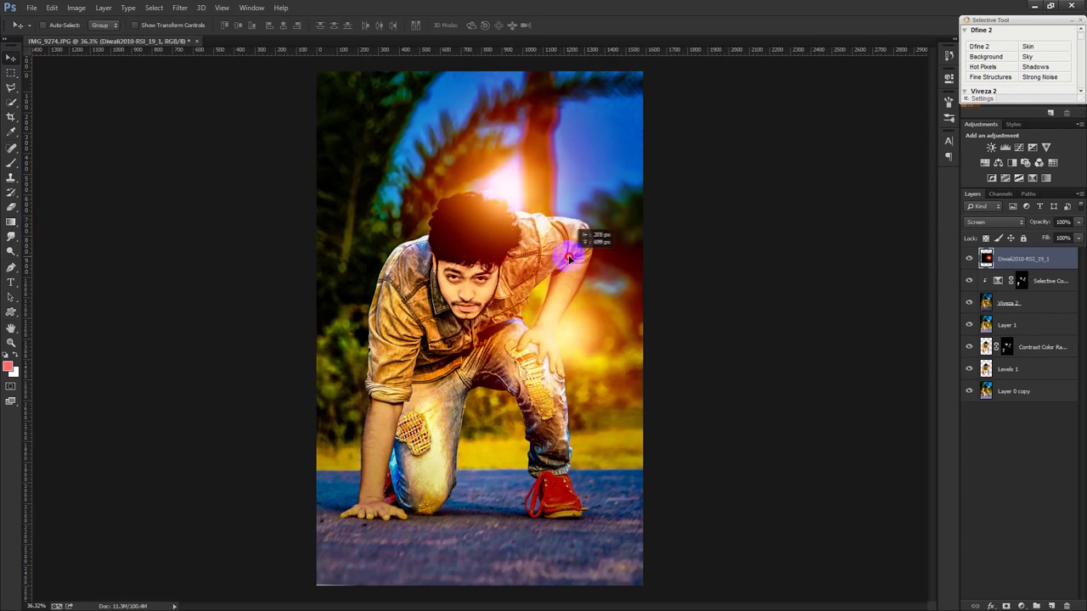
Duplicate the glow, shift its Hue to -130 for purple, and set its opacity to 86%
key(ctrl+j)
click(76, 8)
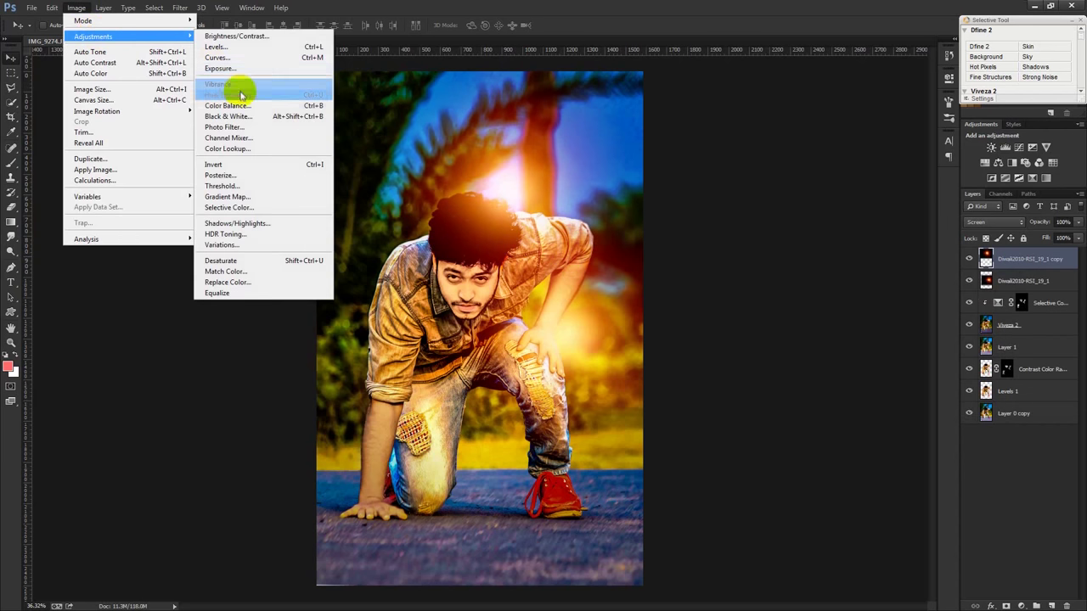
mouse_move(94, 36)
click(225, 95)
mouse_move(797, 214)
mouse_down()
mouse_move(813, 213)
mouse_move(752, 214)
mouse_up()
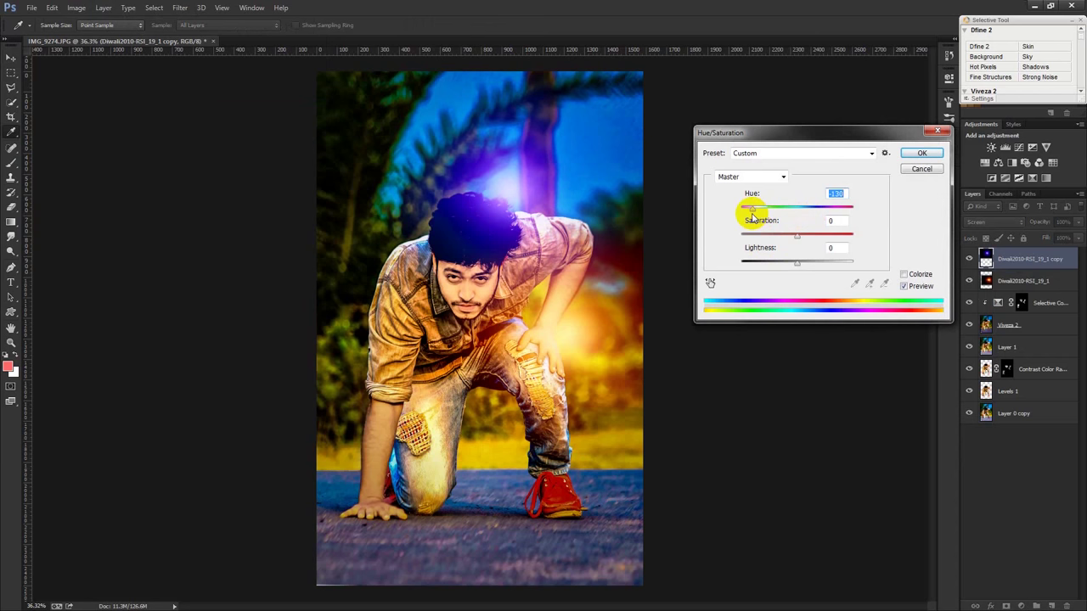
click(921, 153)
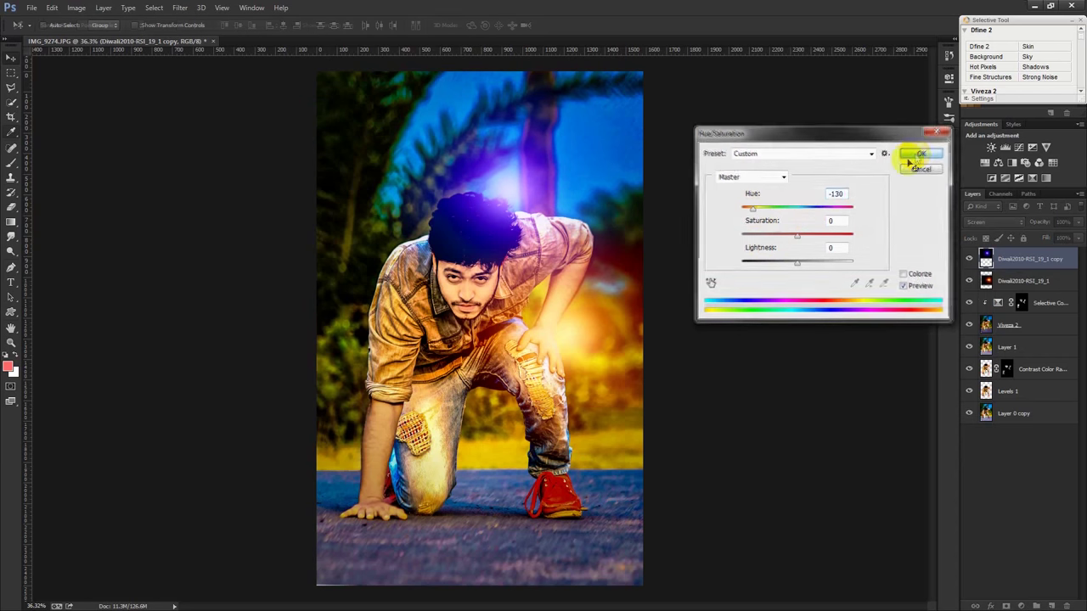
drag(1041, 227, 1033, 224)
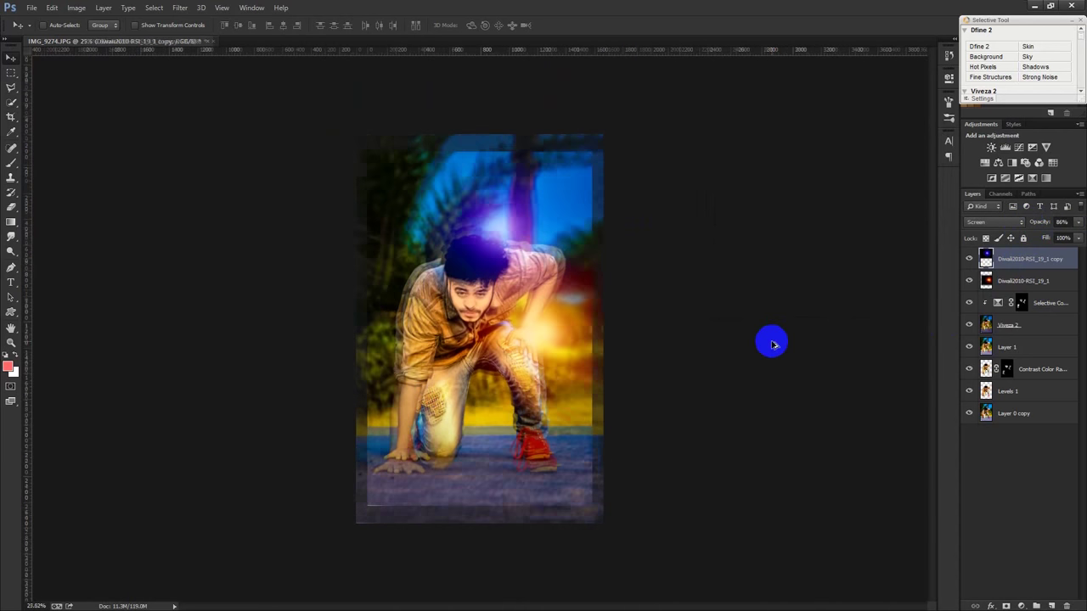
click(1015, 284)
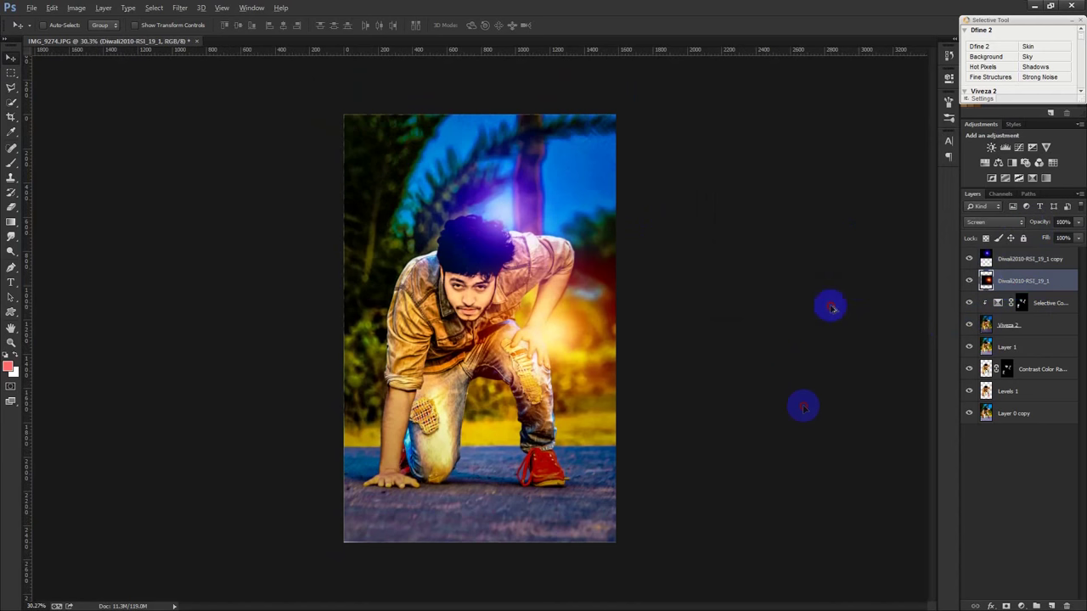
Move the orange flare to the shoe and add a 54% opacity copy near the knee
drag(831, 297, 805, 427)
key(ctrl+j)
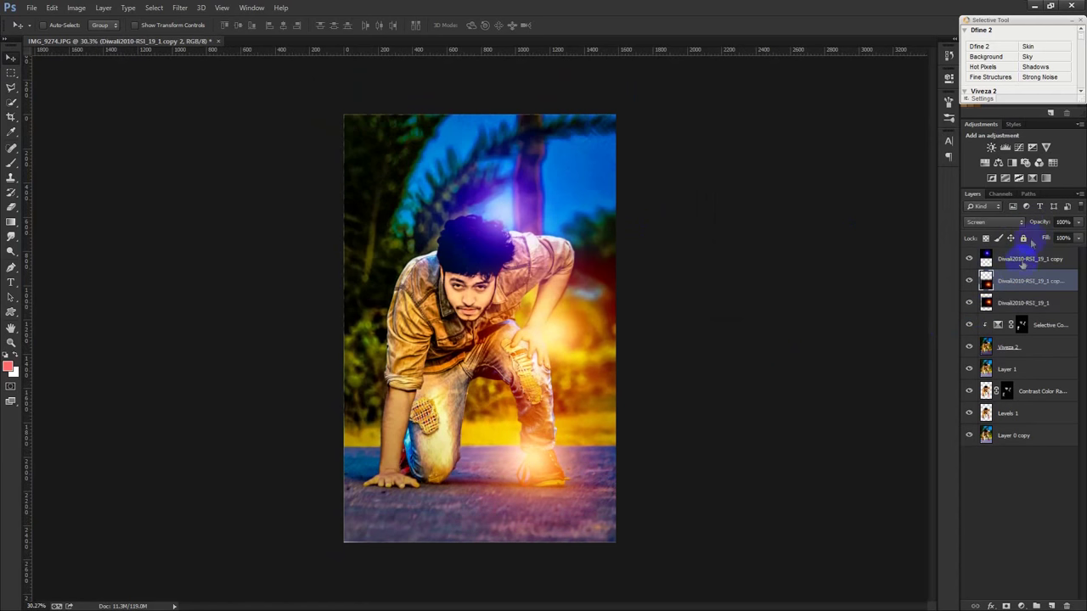
drag(1045, 227, 1018, 226)
drag(763, 456, 692, 435)
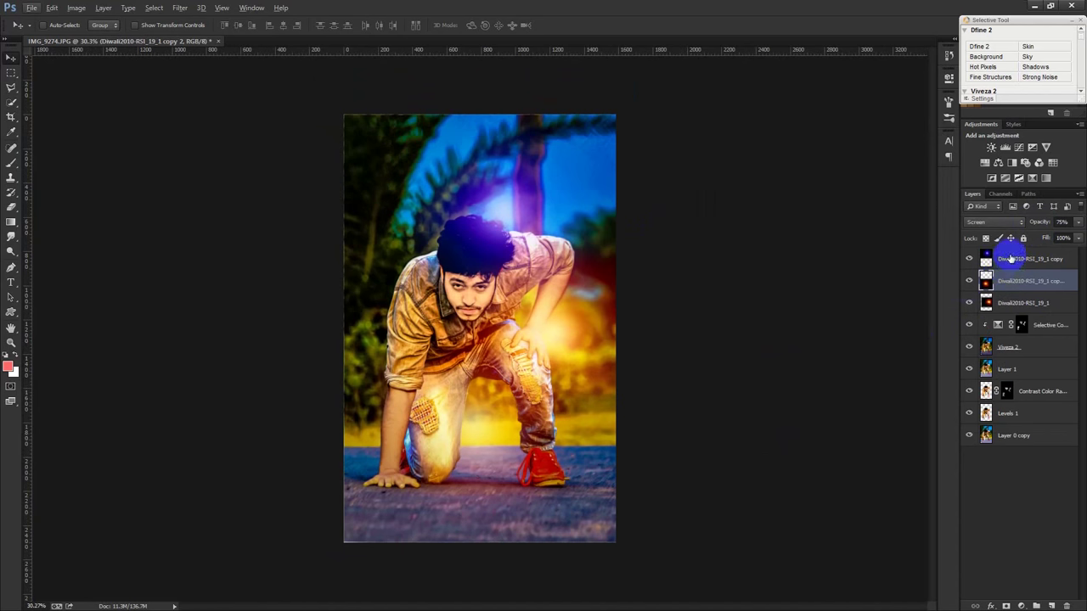
Delete the purple hair glow, shift the flare off the knee, and stamp visible layers into Layer 2
click(1008, 260)
key(Delete)
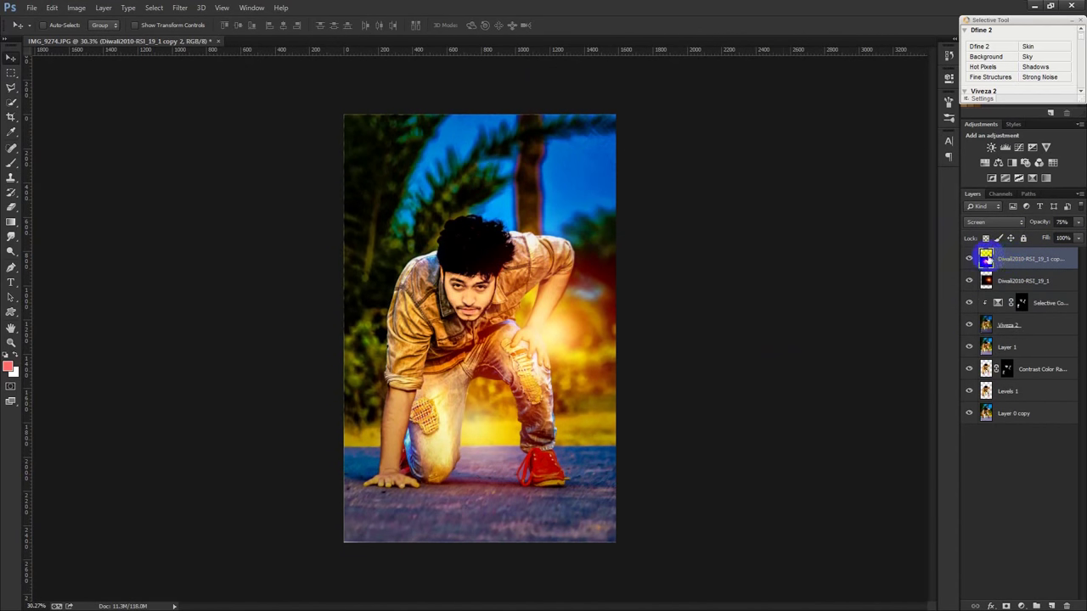
alt+scroll(787, 398, up, 2)
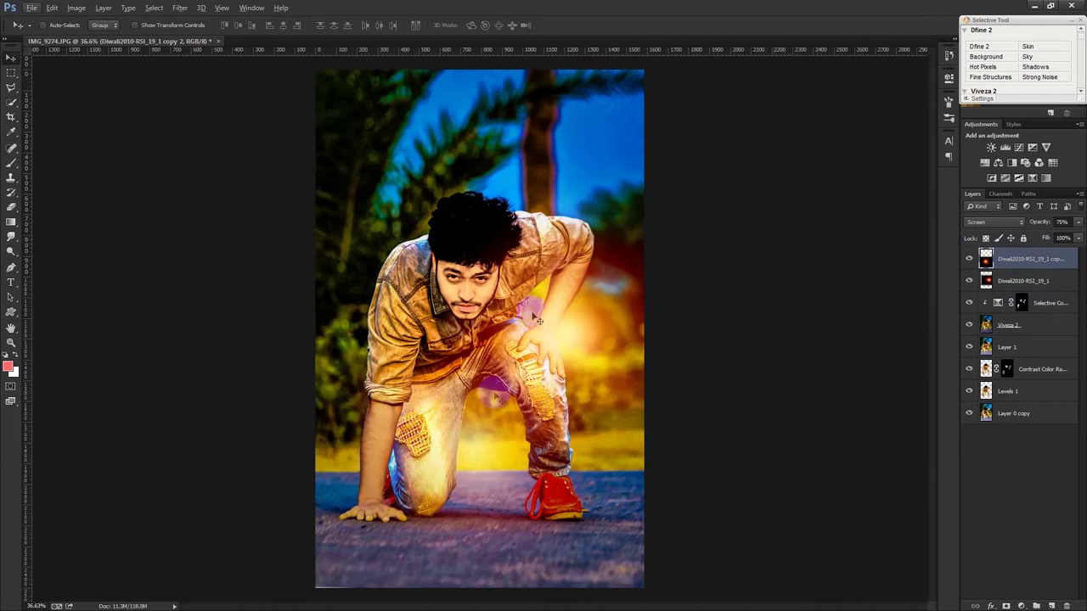
alt+scroll(555, 292, down, 1)
drag(579, 337, 716, 351)
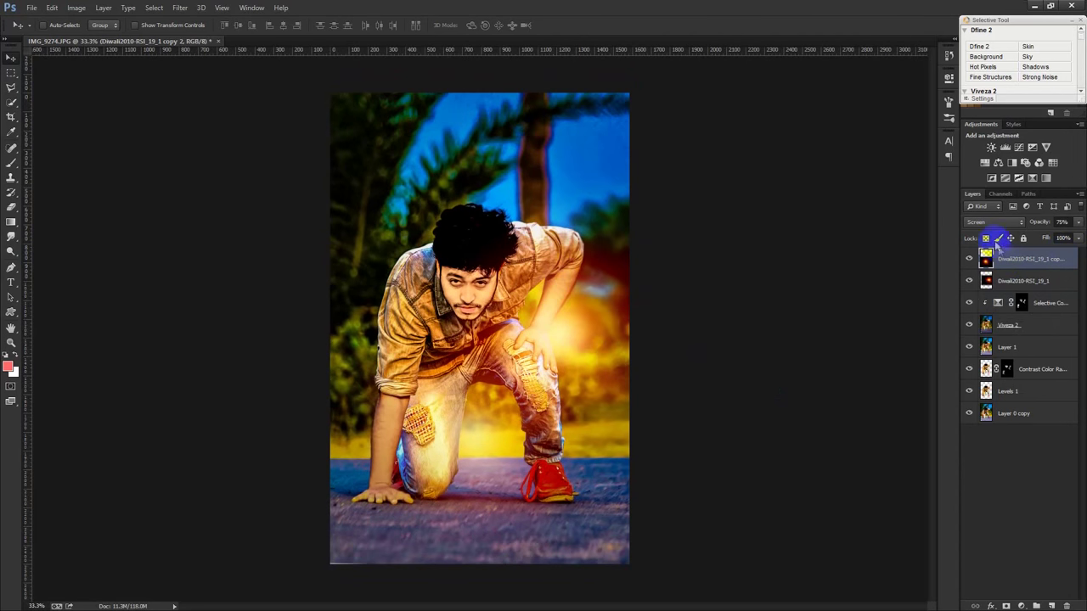
key(ctrl+shift+alt+e)
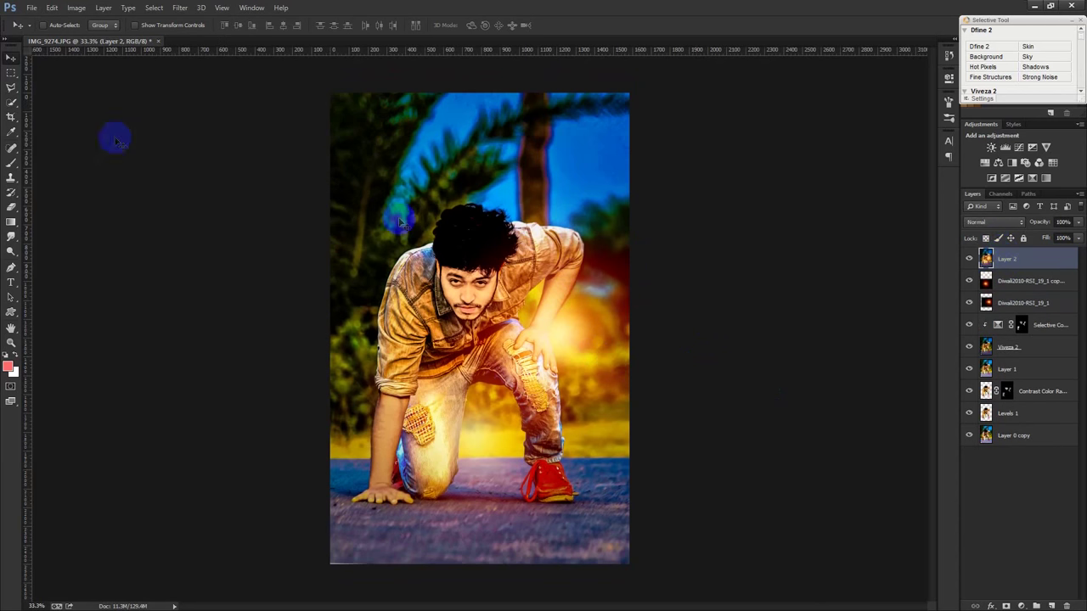
In the Camera Raw Filter, draw a graduated filter upward from the bottom over the road
click(12, 178)
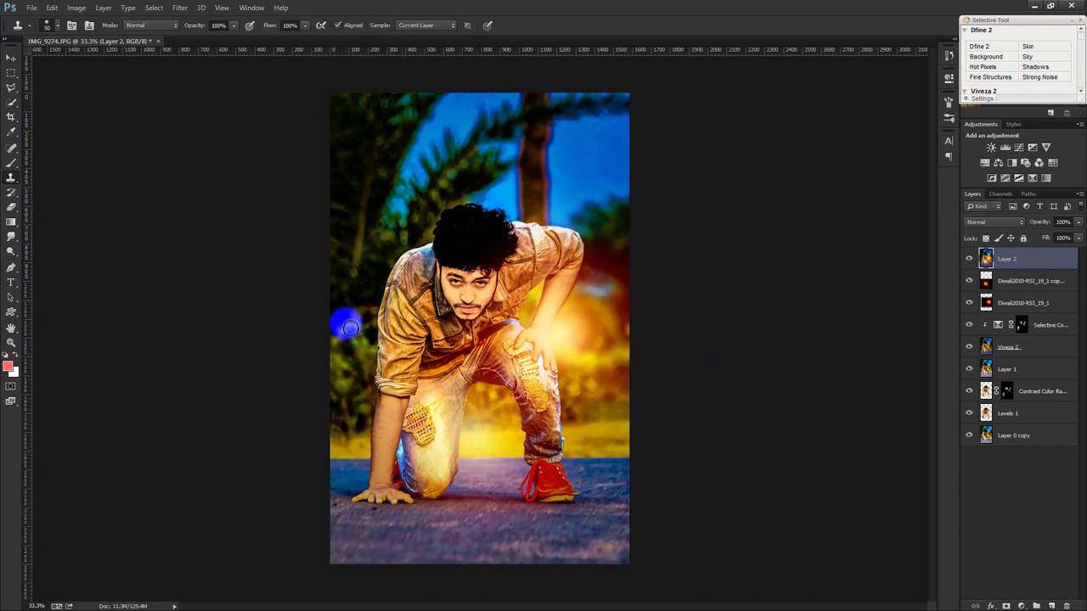
click(10, 57)
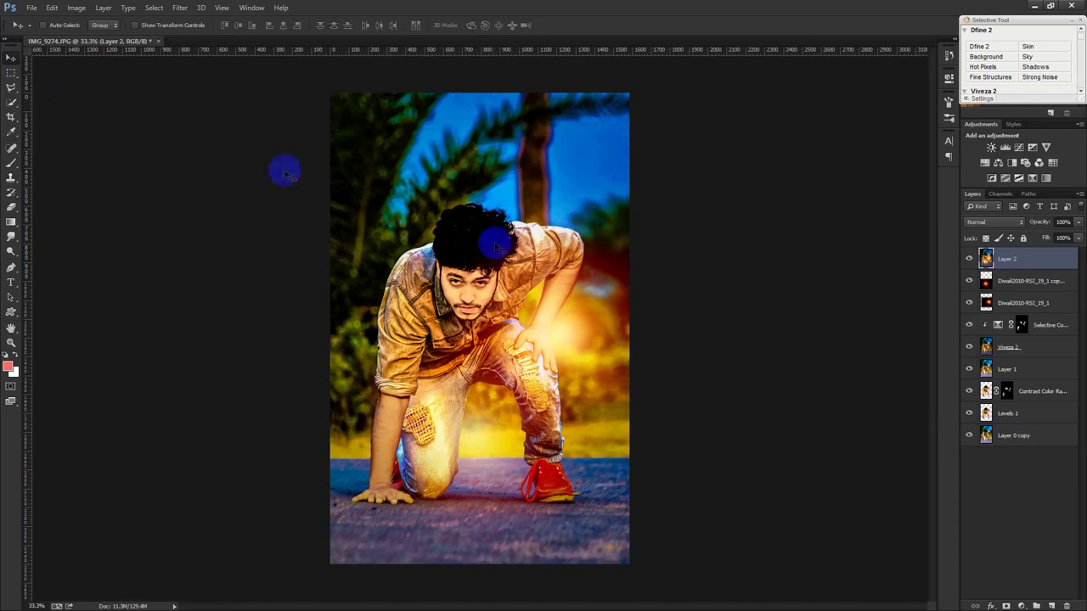
click(179, 7)
click(208, 74)
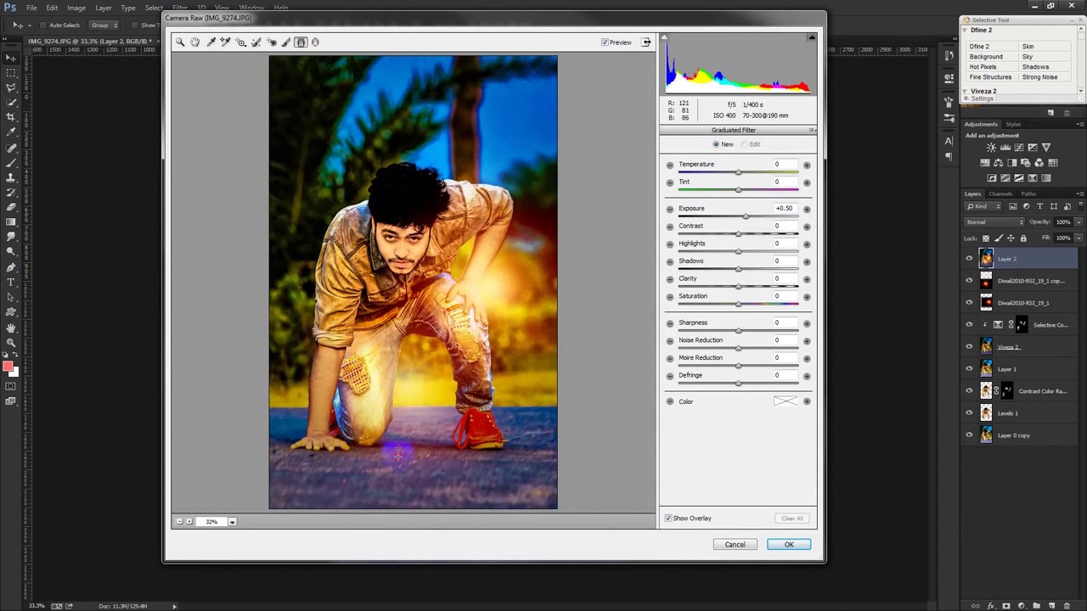
drag(398, 457, 397, 383)
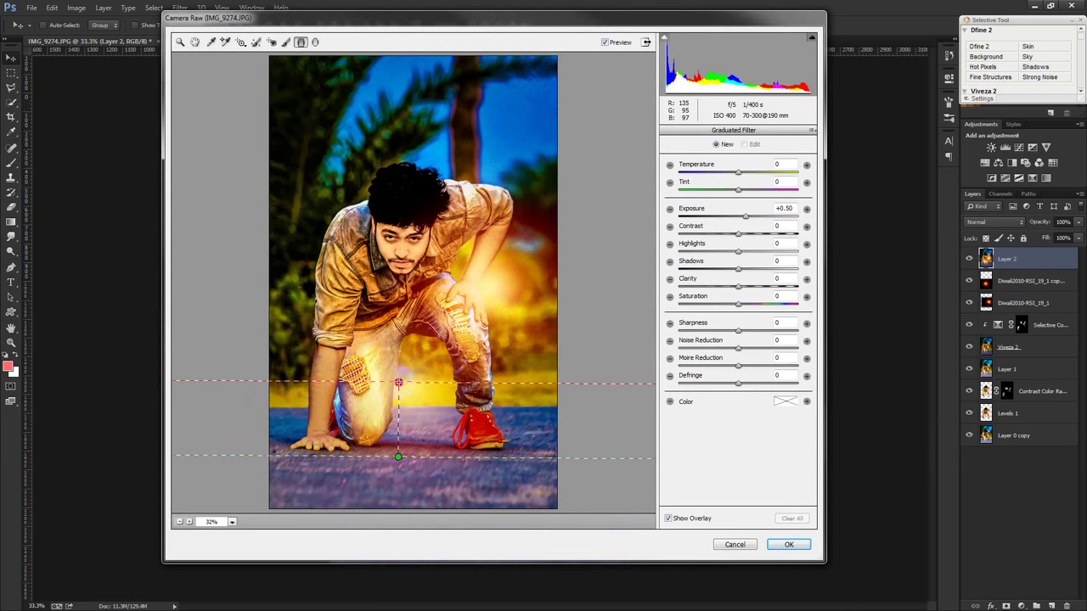
Give the graduated filter Exposure -0.70, Temperature -56 and a green-shifted tint, then apply it
drag(747, 218, 718, 219)
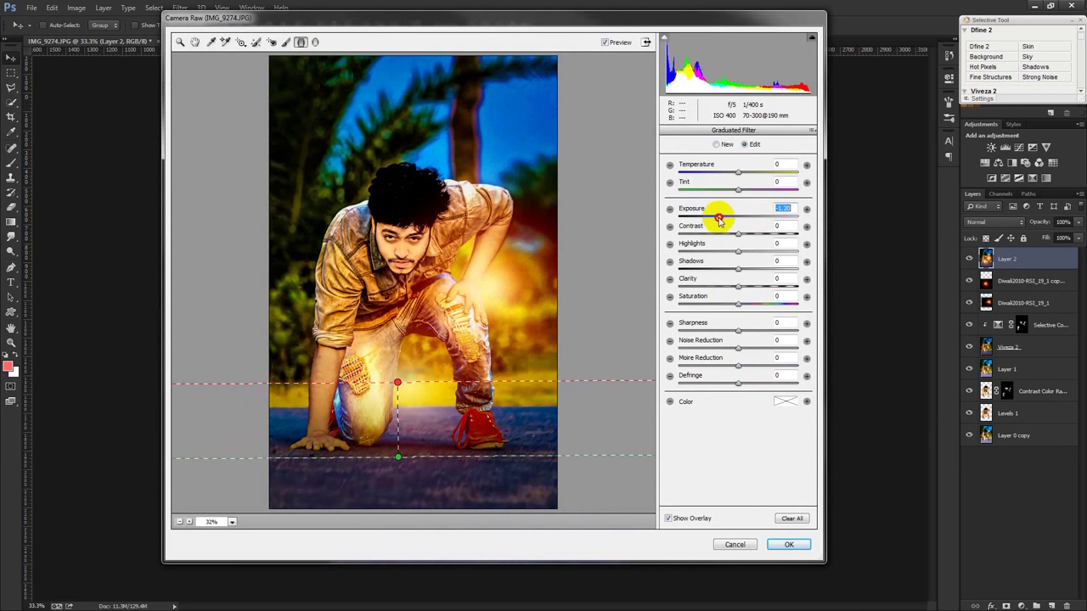
drag(719, 219, 728, 219)
mouse_move(735, 173)
mouse_down()
mouse_move(785, 177)
mouse_move(687, 181)
mouse_move(800, 197)
mouse_move(705, 201)
mouse_up()
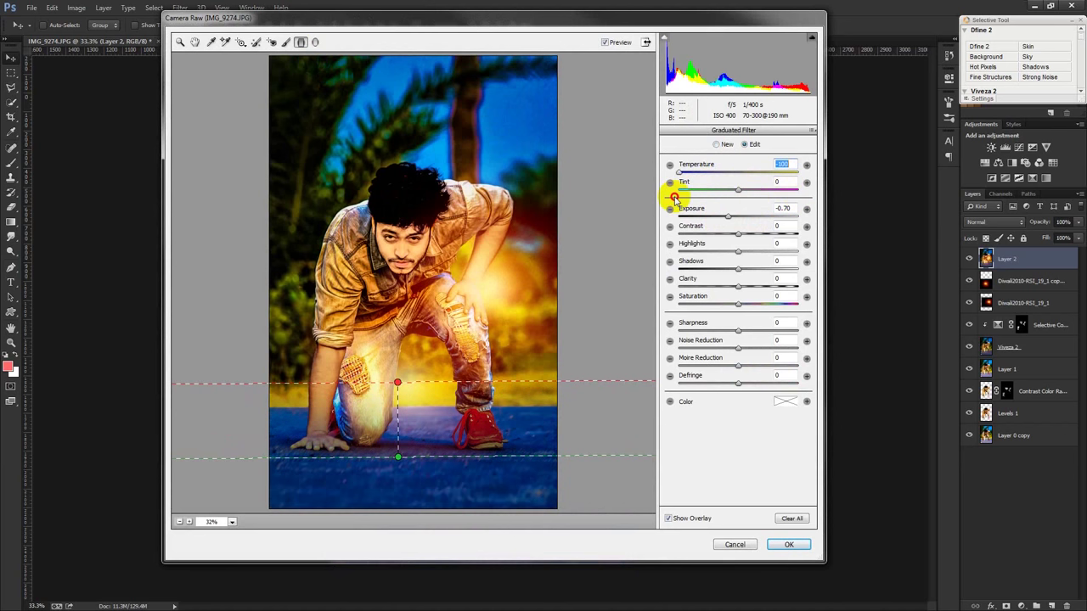
mouse_move(738, 189)
mouse_down()
mouse_move(758, 190)
mouse_move(670, 196)
mouse_move(785, 217)
mouse_move(726, 214)
mouse_up()
click(796, 545)
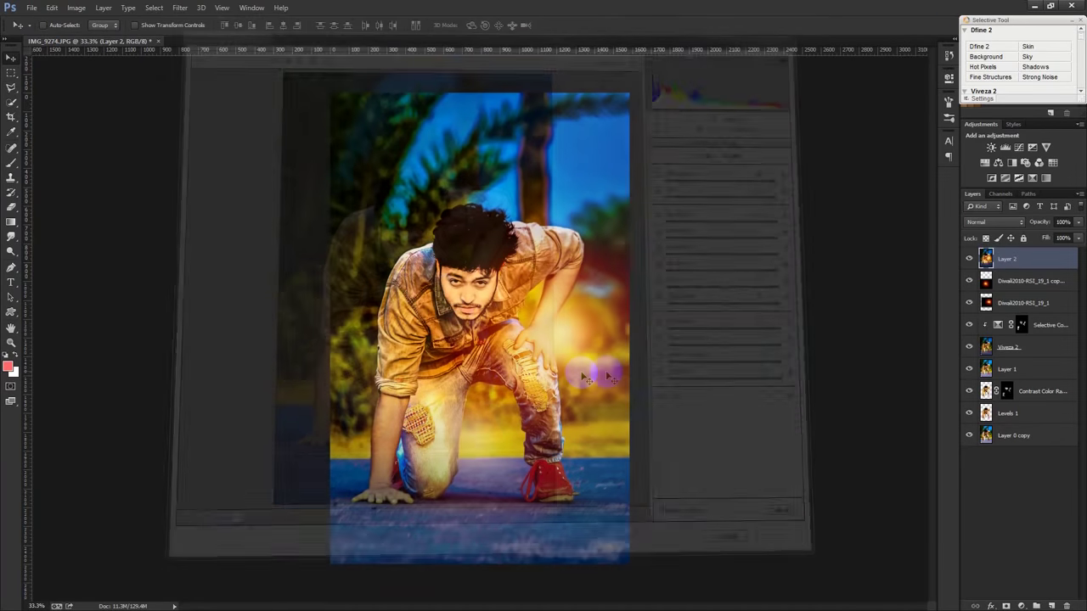